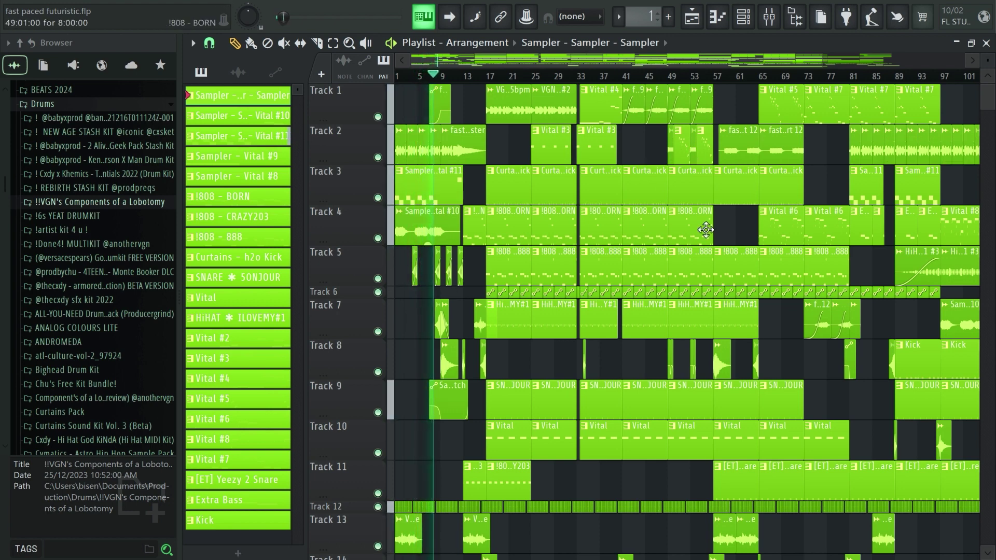
scroll(825, 366, down, 3)
scroll(779, 401, up, 3)
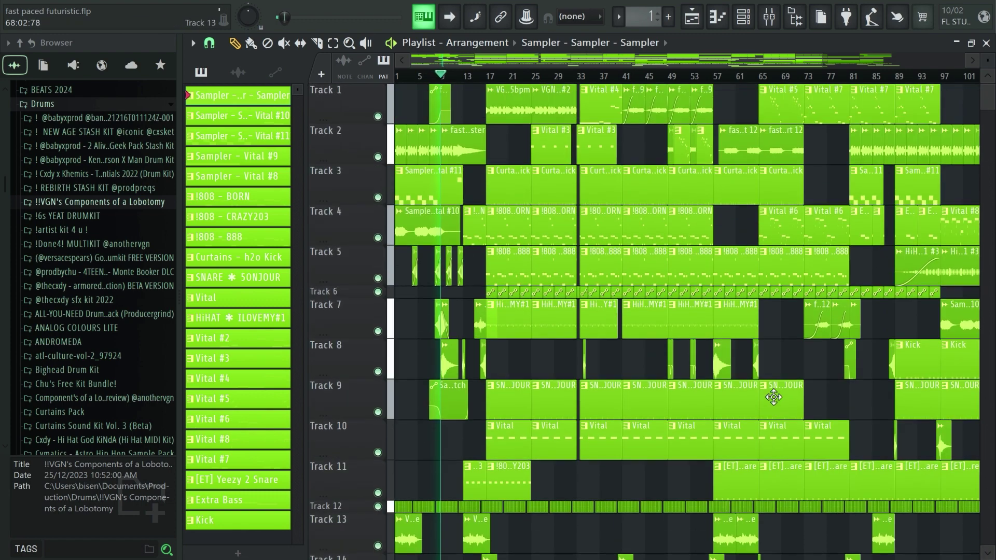
scroll(783, 351, down, 5)
scroll(601, 385, up, 5)
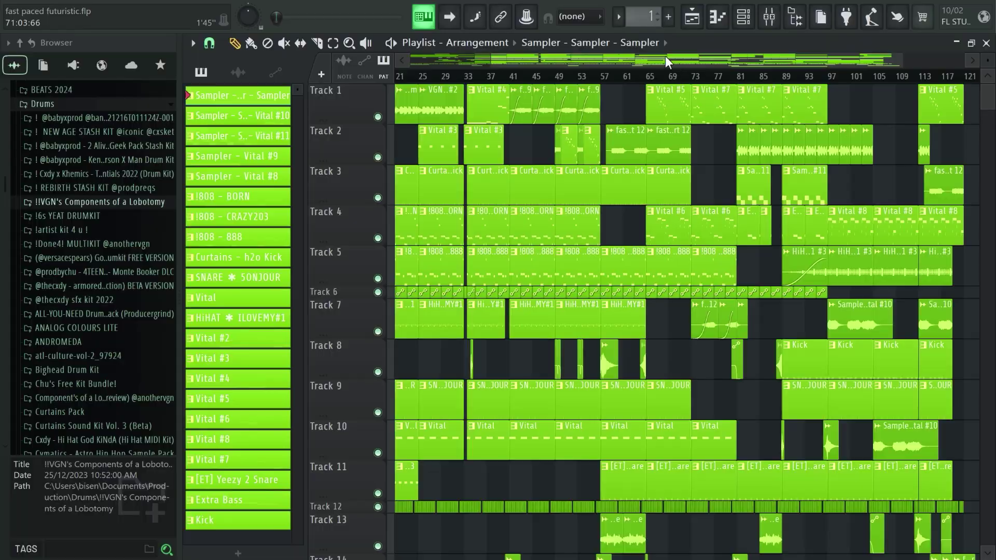
drag(666, 56, 542, 58)
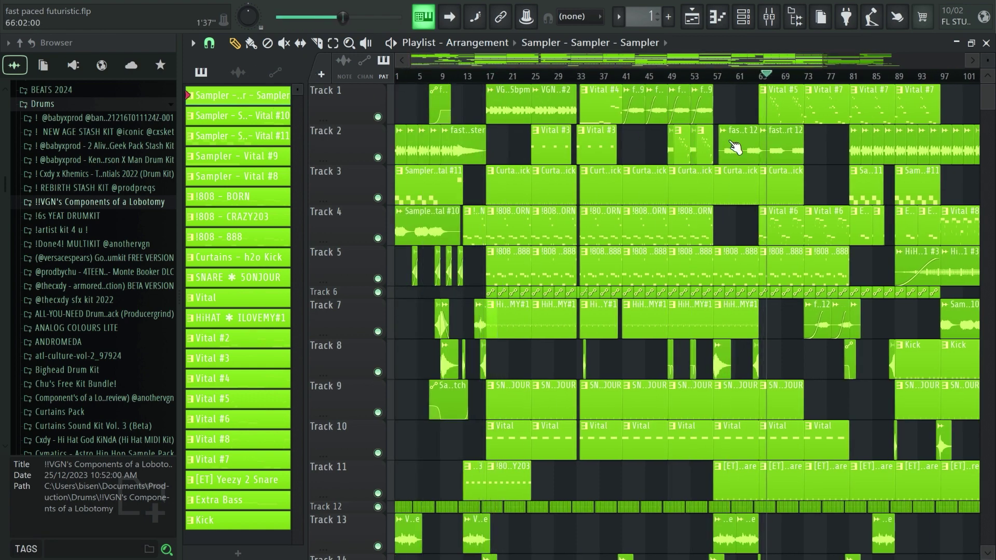
scroll(556, 97, right, 5)
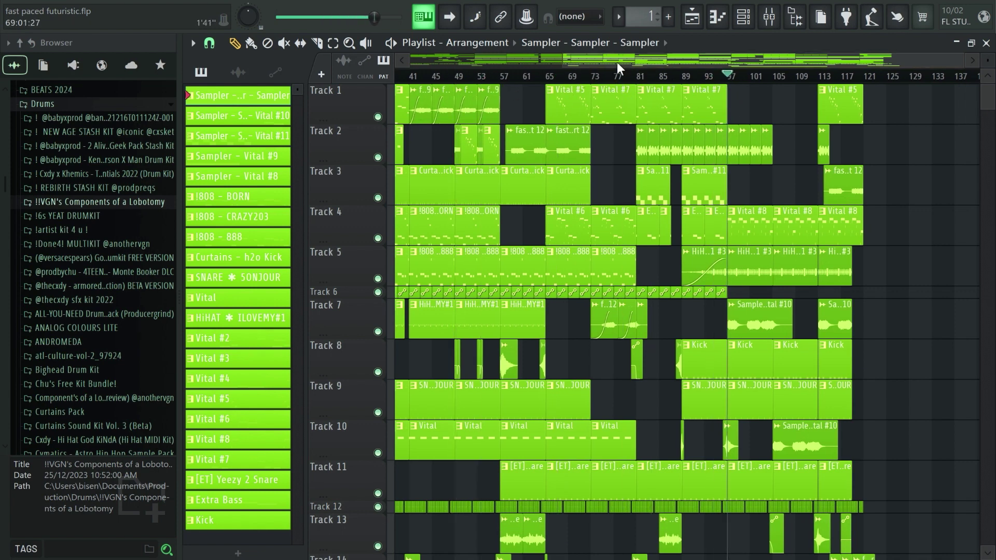
drag(617, 62, 677, 67)
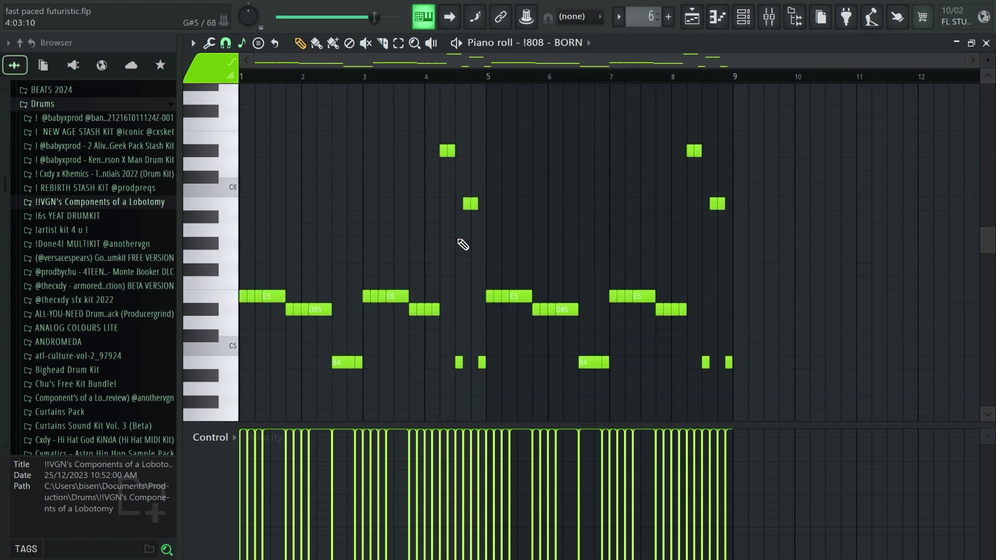
Play the 808 pattern, then open the !808 - BORN pattern's notes from the Playlist.
click(457, 44)
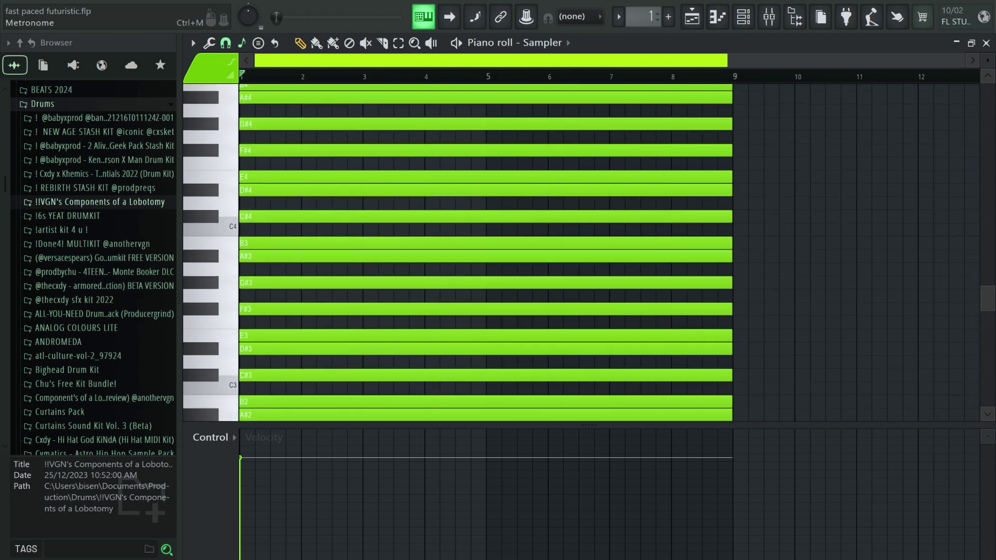
scroll(286, 266, down, 4)
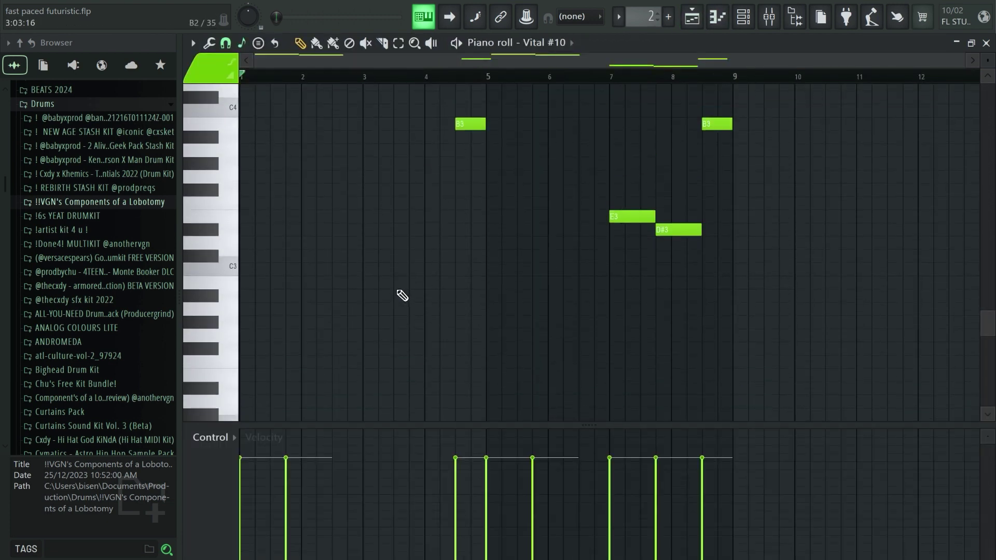
click(693, 16)
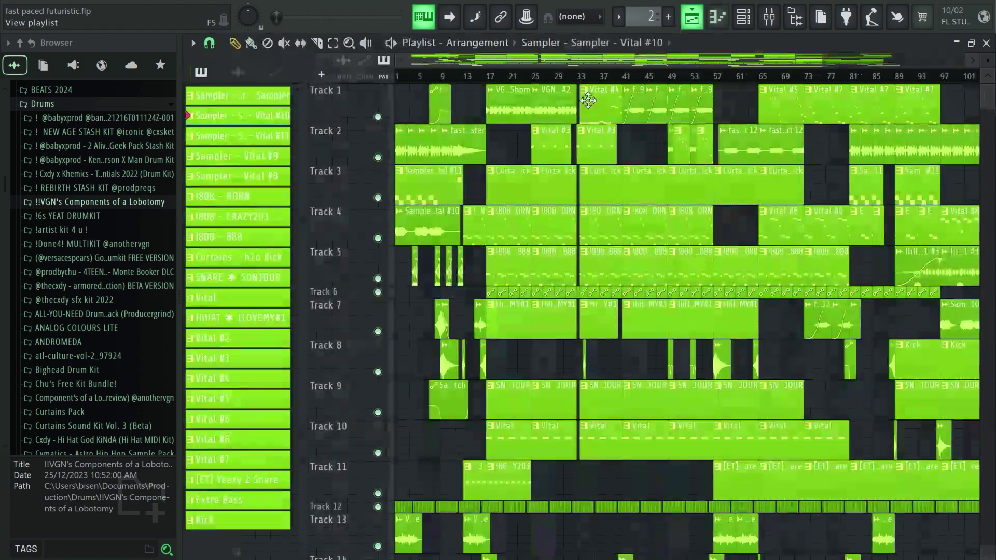
double_click(508, 237)
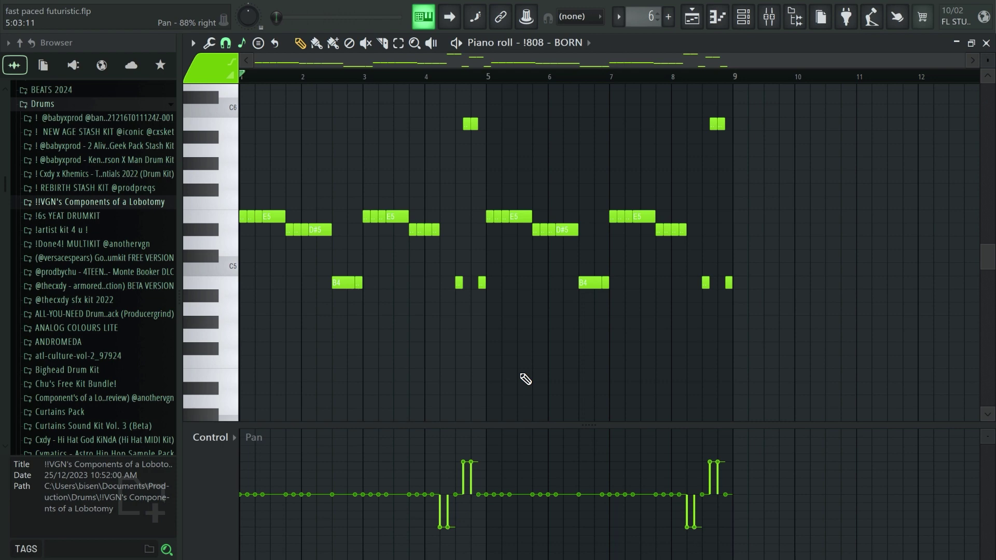
scroll(490, 296, up, 3)
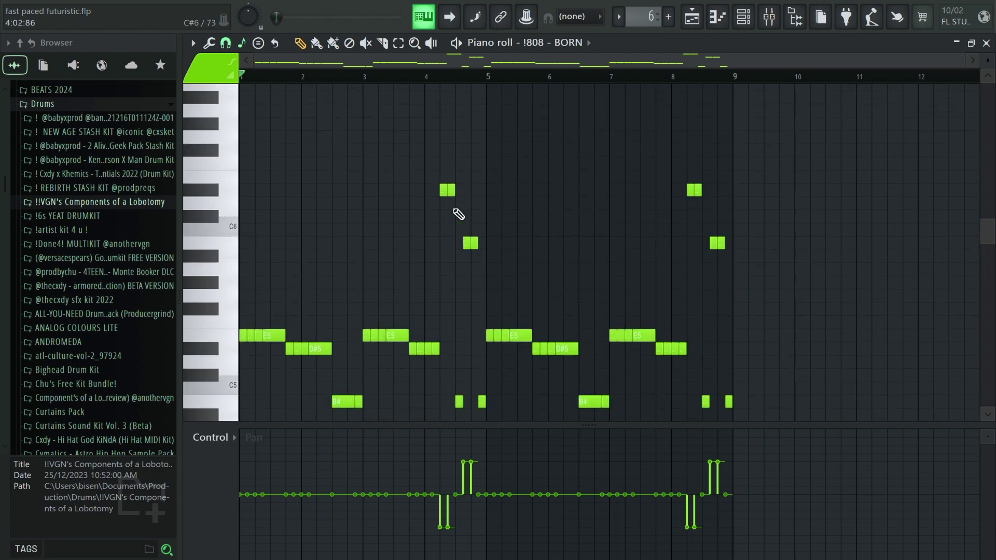
scroll(506, 281, down, 1)
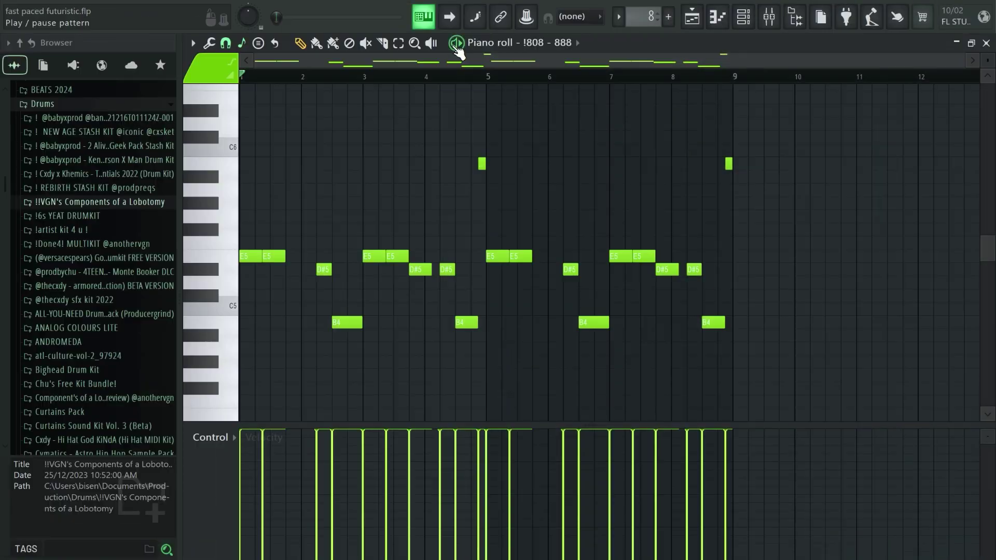
drag(961, 60, 928, 60)
Audition the !808 - 888 pattern and check the VGN - Carcus notes.
click(458, 43)
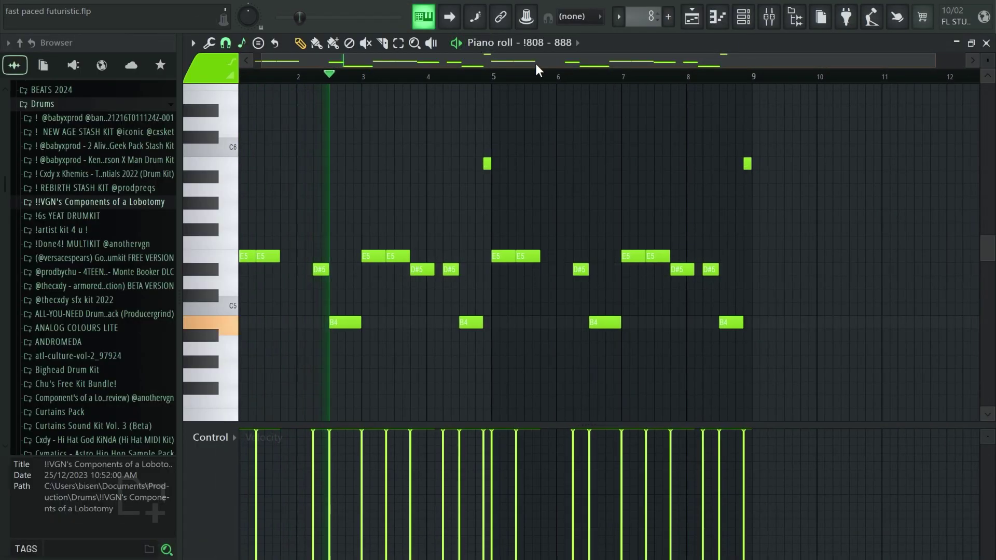
drag(529, 63, 526, 64)
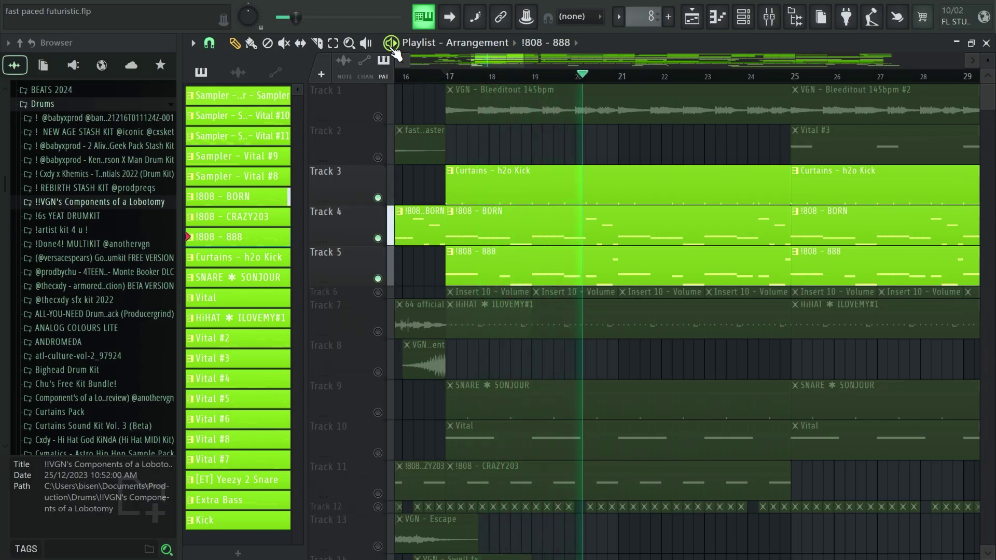
double_click(485, 211)
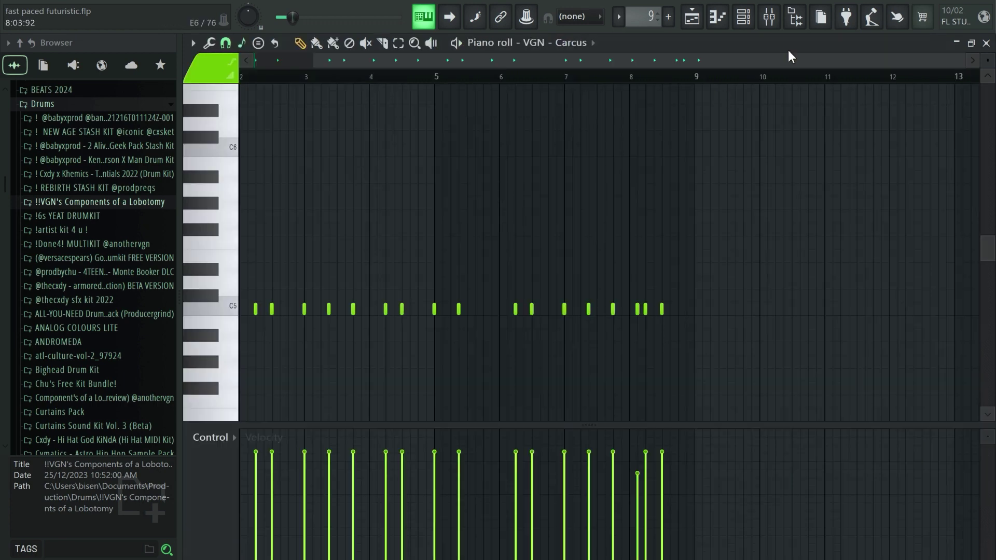
click(692, 17)
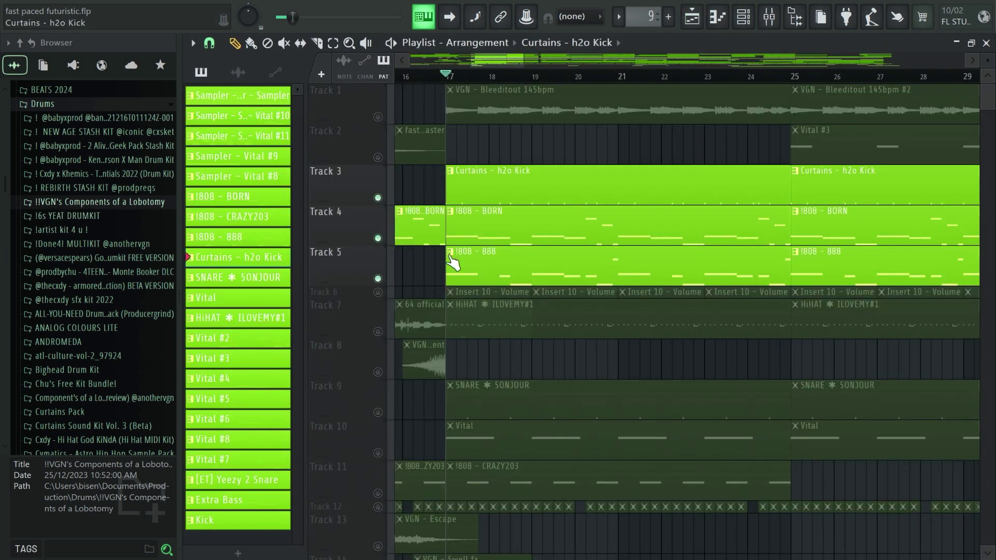
Unmute the SNARE ✱ SONJOUR track, play the section and view the VGN - Artery notes.
click(378, 414)
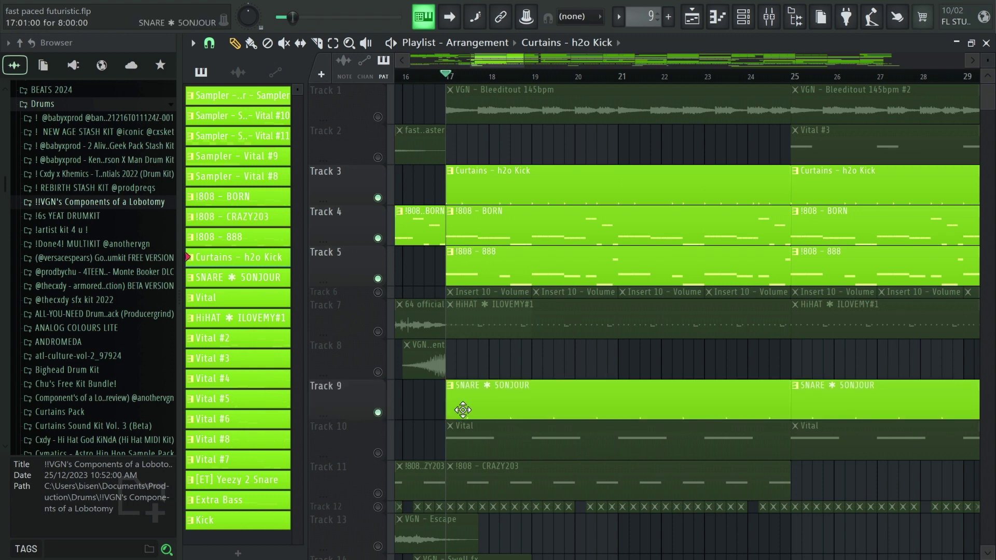
key(space)
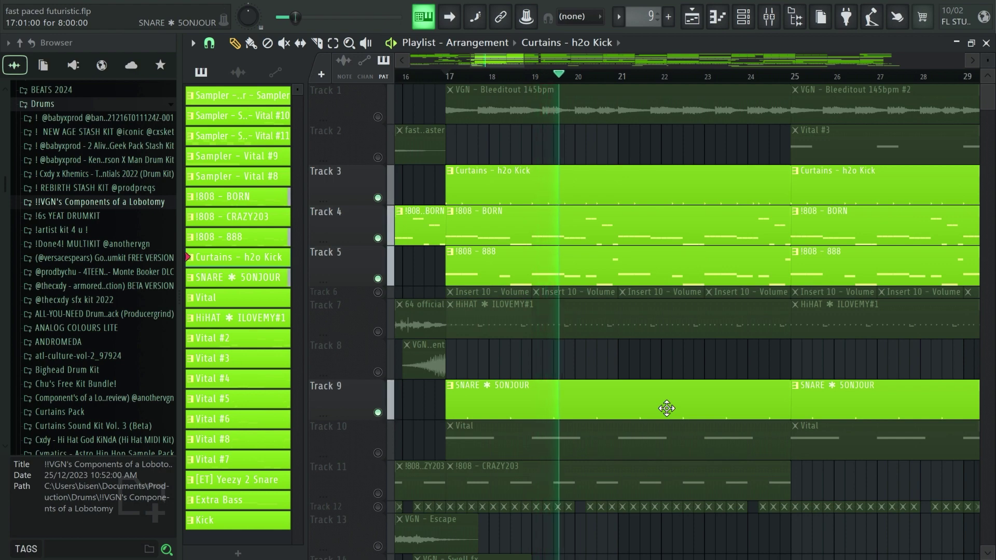
key(space)
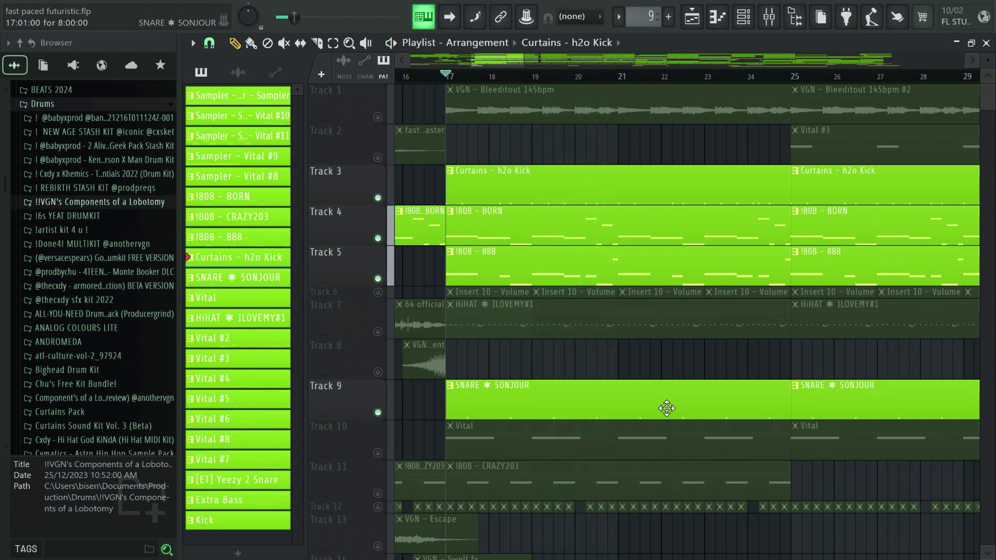
key(F7)
click(744, 16)
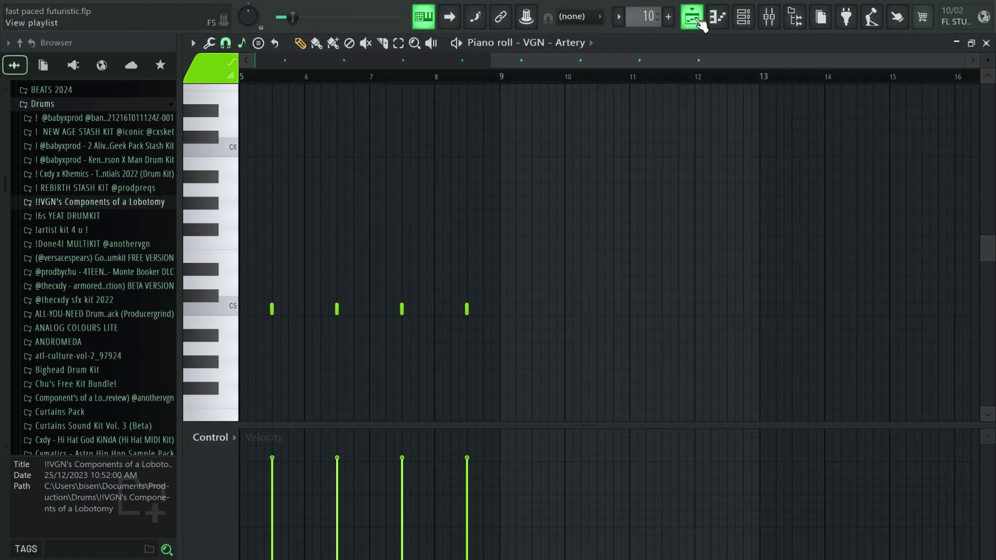
click(692, 16)
Inspect the HiHAT notes and HiHAT #2 channel settings, then unmute the HiHAT track in the song.
double_click(534, 436)
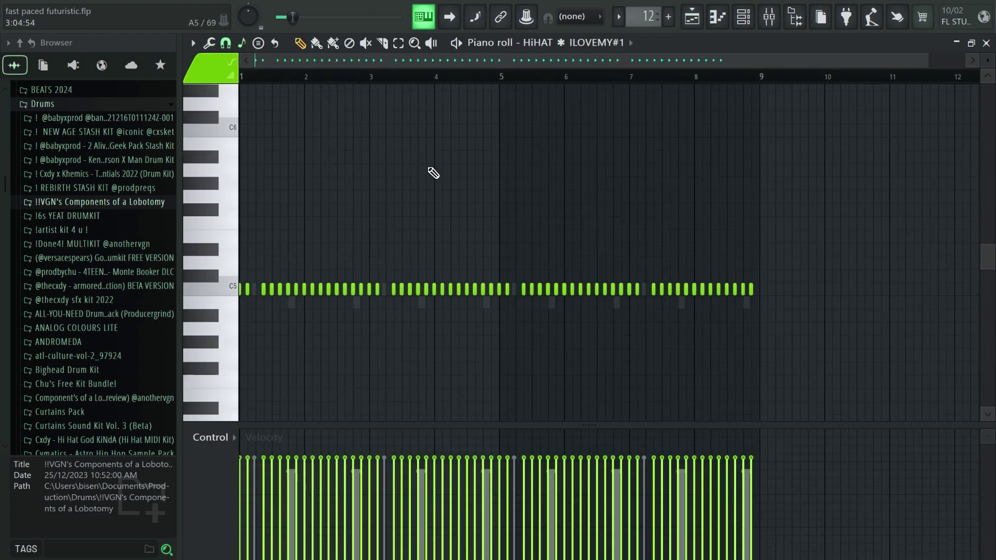
scroll(439, 190, down, 1)
scroll(445, 200, up, 2)
click(746, 16)
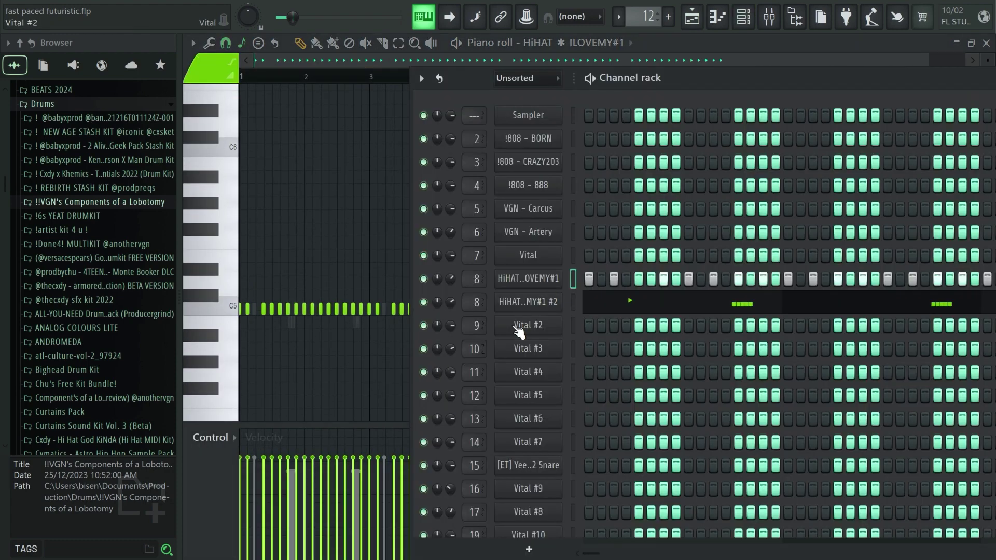
drag(857, 78, 704, 91)
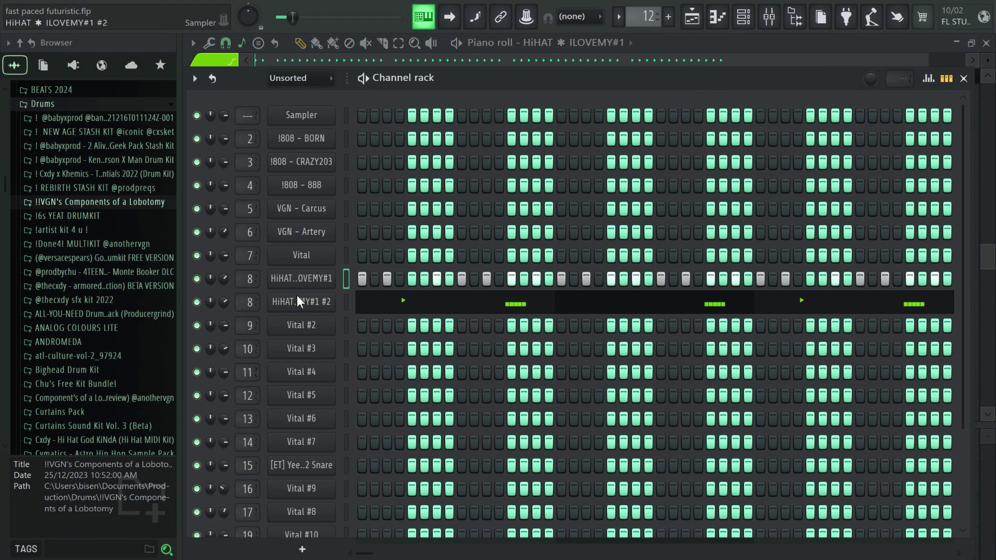
click(299, 301)
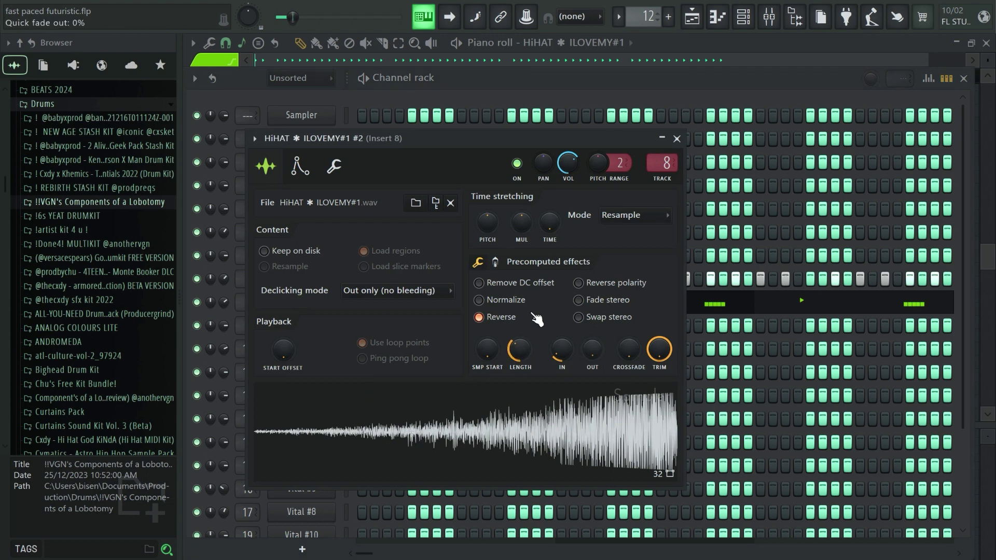
key(Escape)
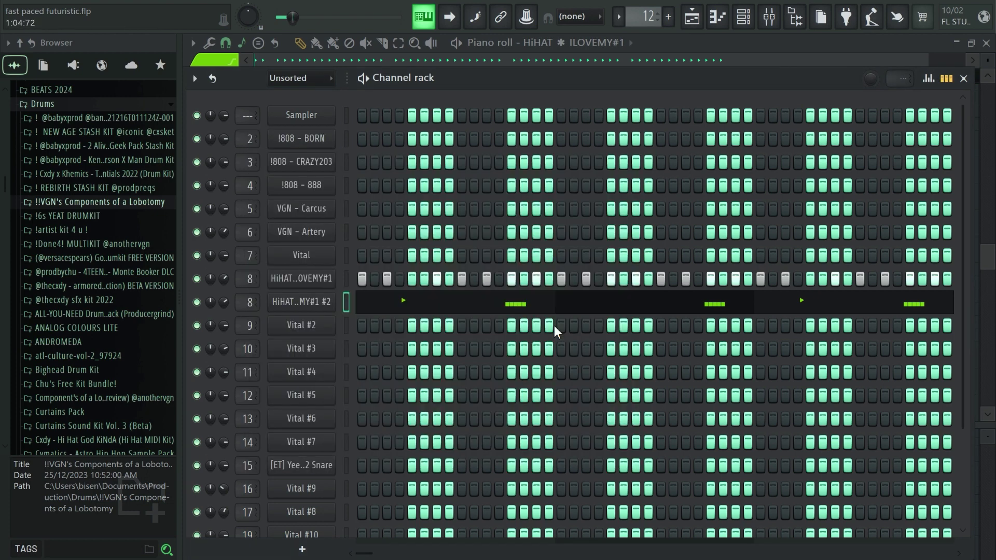
key(F7)
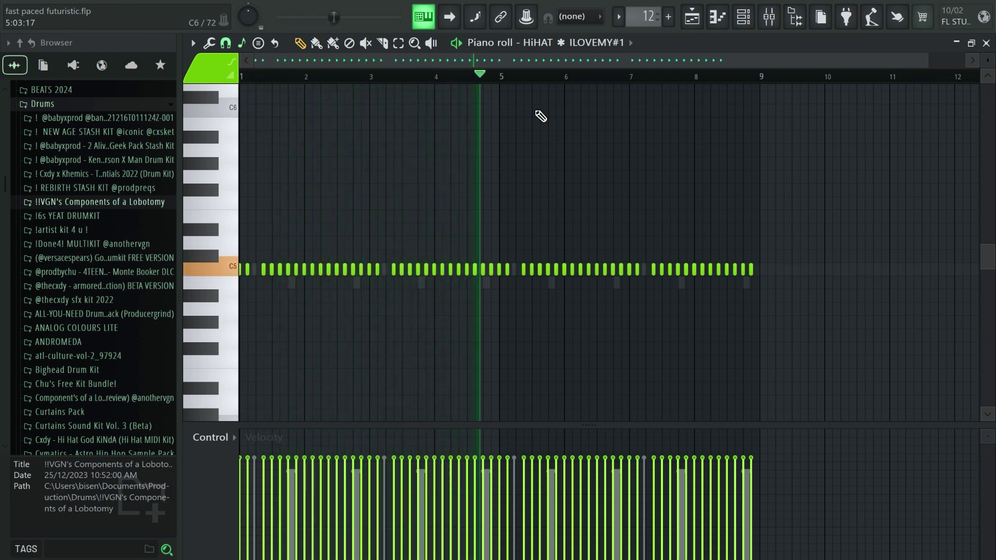
key(F5)
scroll(666, 314, down, 3)
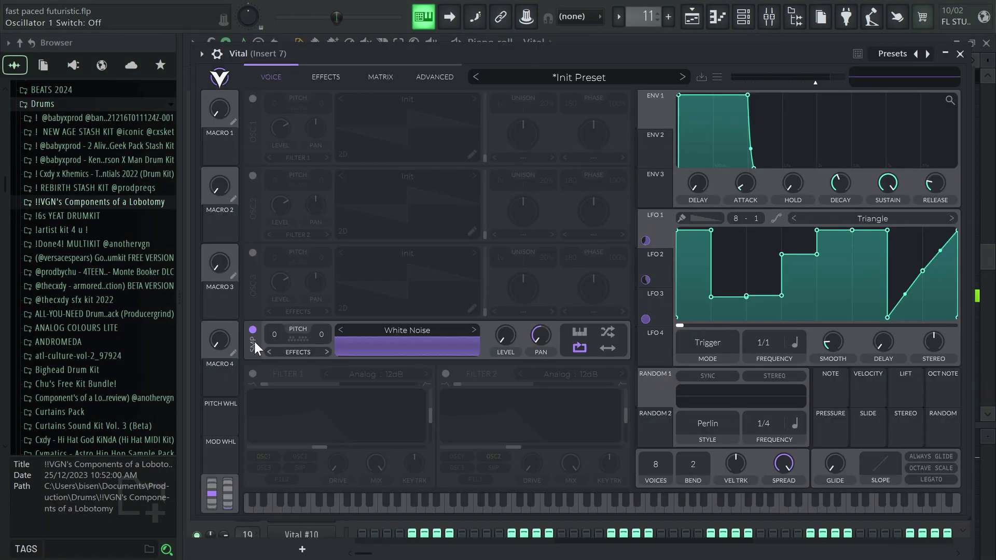
Check oscillator 1 and LFO 2, then enable Chorus, Filter and Reverb on Vital's Effects page.
click(253, 98)
click(654, 257)
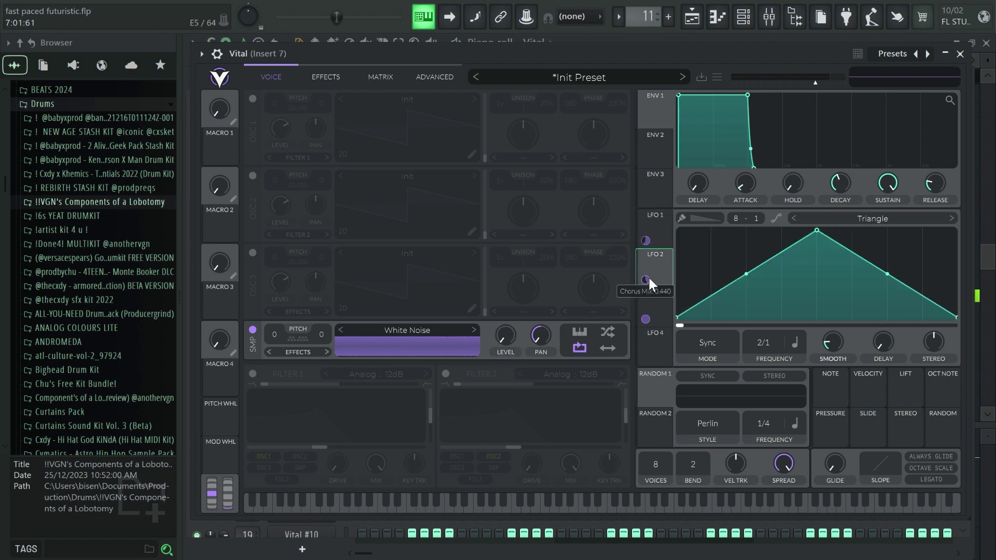
click(325, 76)
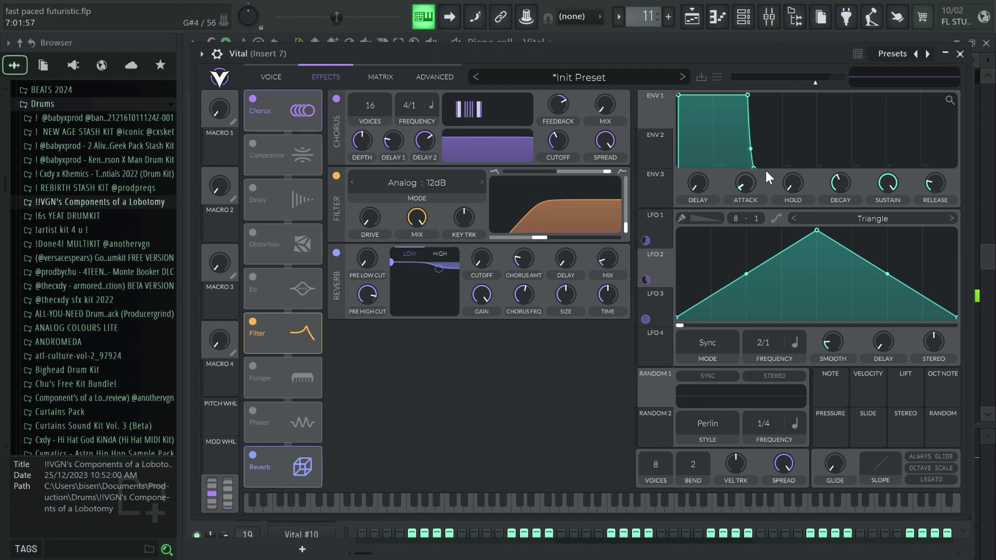
Audition the white-noise patch with Z notes, check its LFO and Voice pages, then play the song.
key(z)
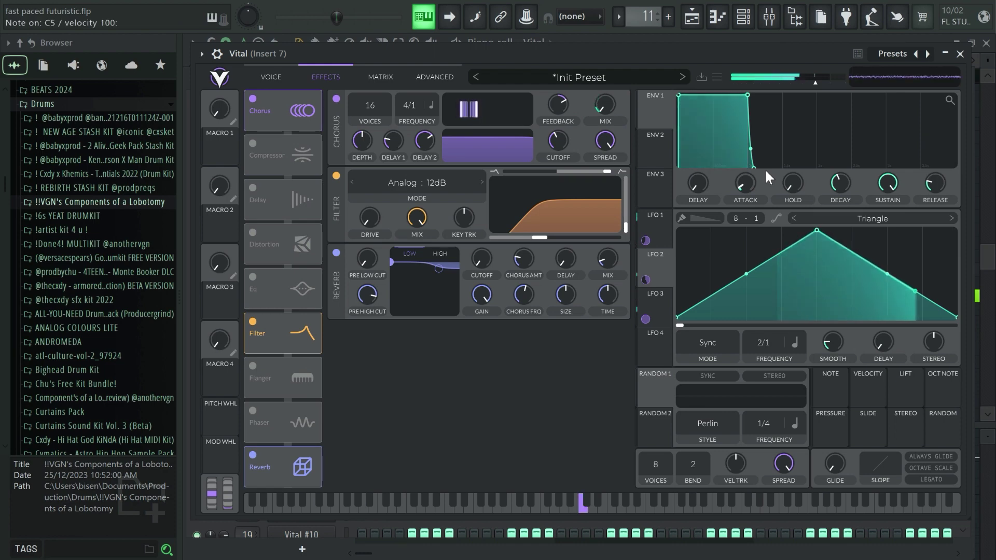
click(656, 294)
click(271, 77)
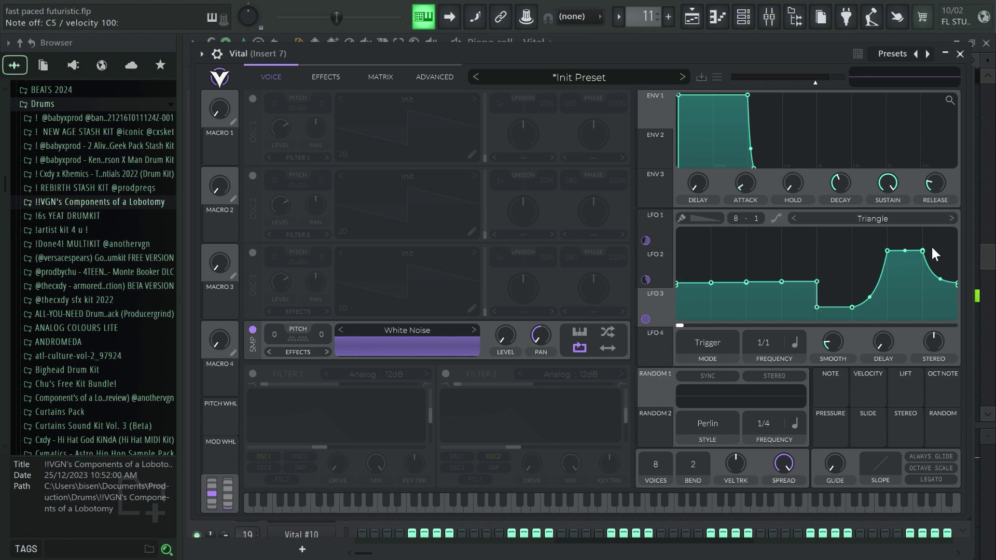
key(z)
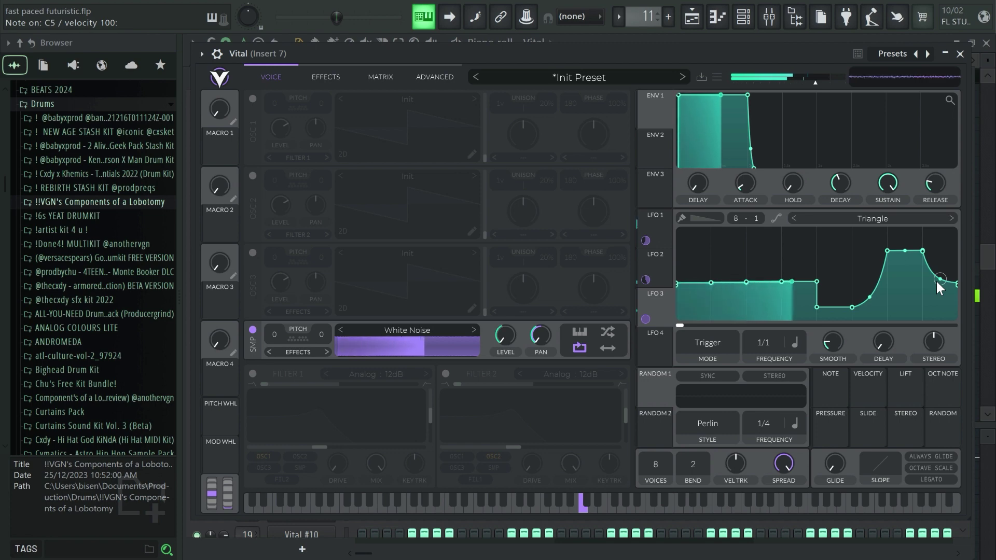
key(F5)
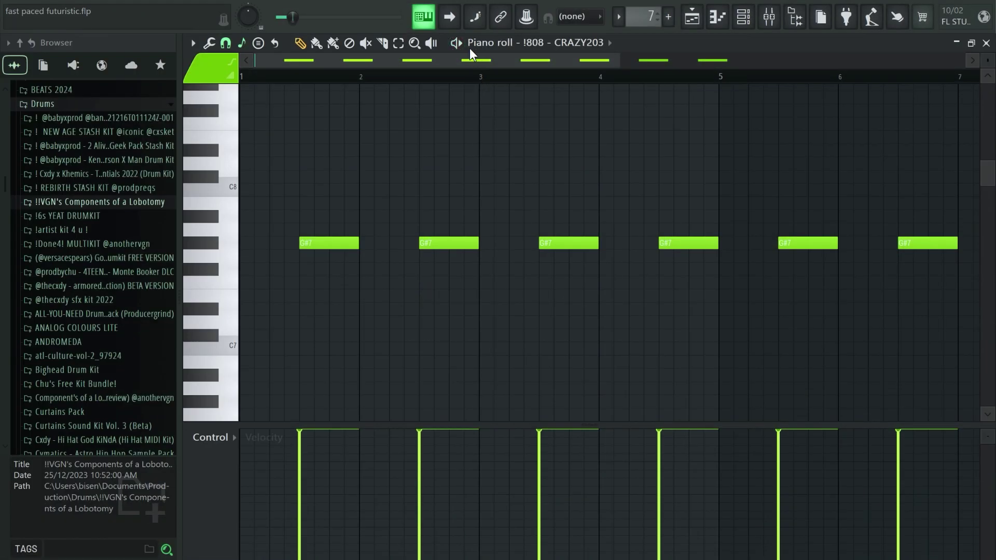
click(745, 19)
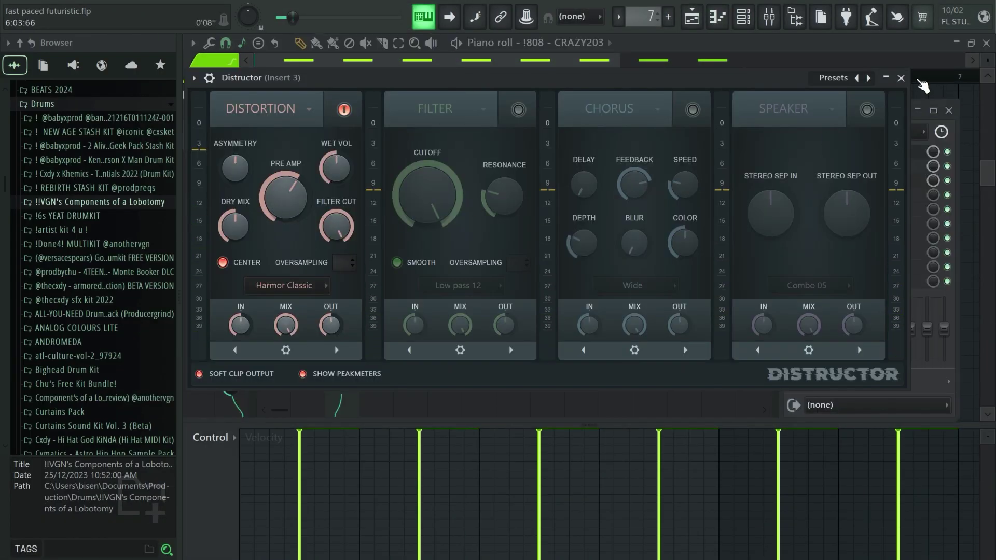
click(901, 78)
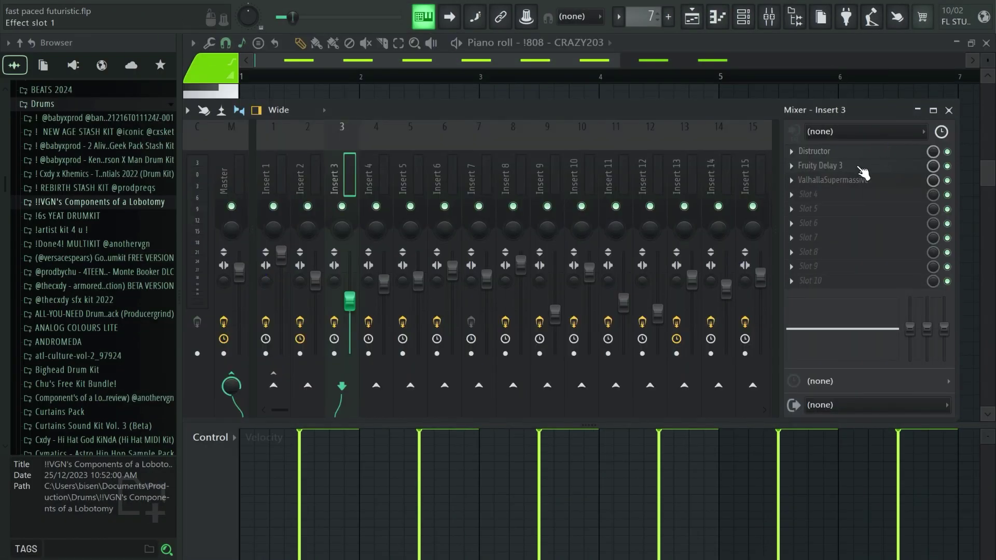
click(827, 173)
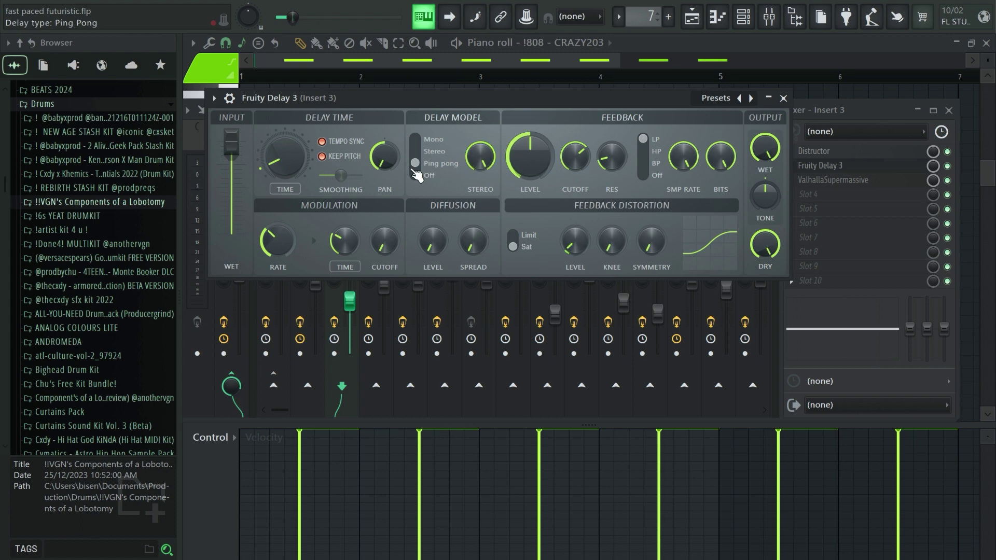
click(784, 98)
click(833, 180)
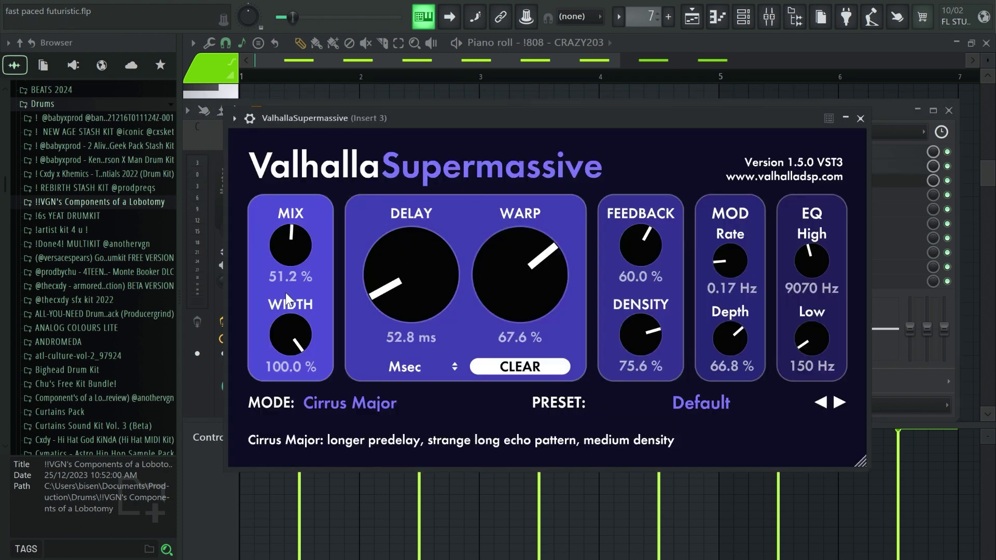
click(861, 118)
click(949, 110)
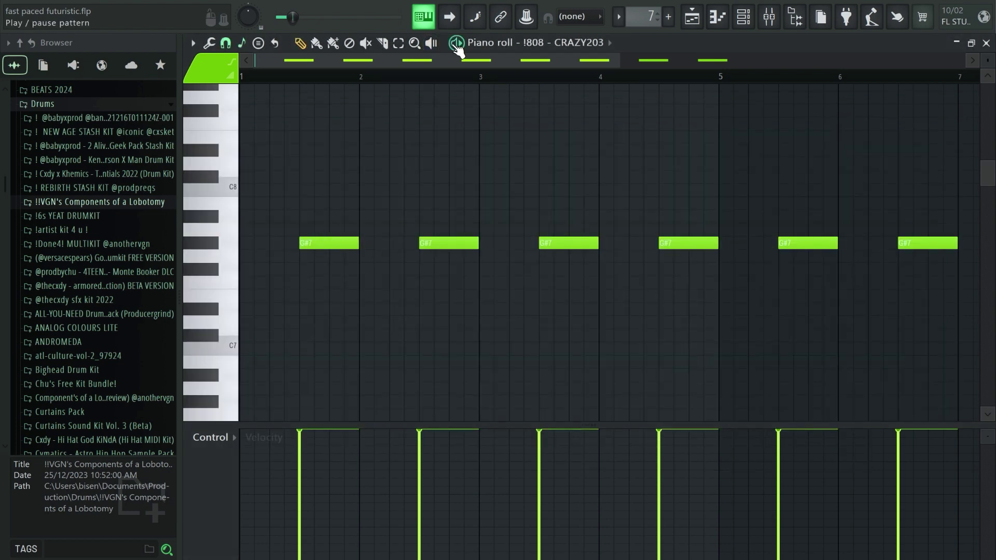
click(456, 44)
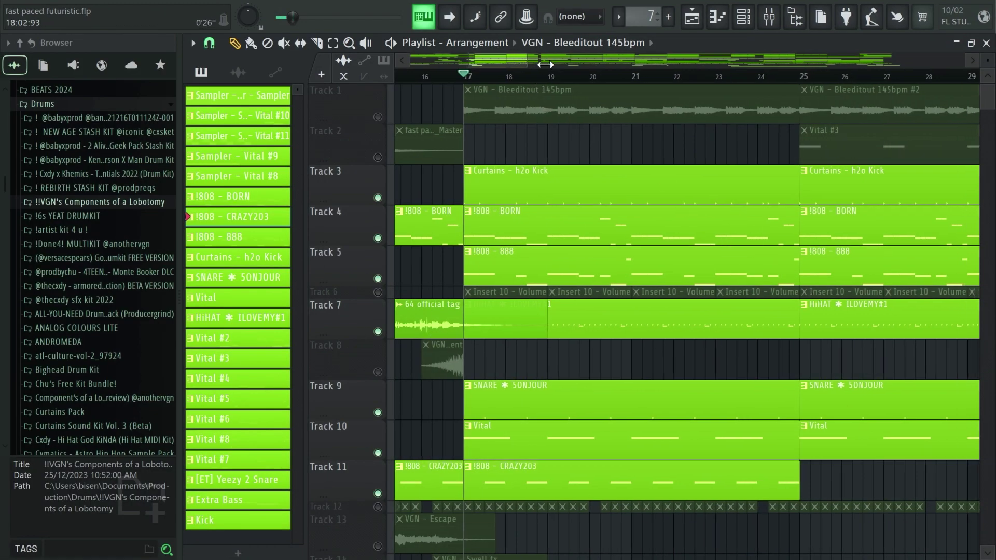
ctrl+scroll(605, 72, down, 4)
ctrl+scroll(605, 73, up, 1)
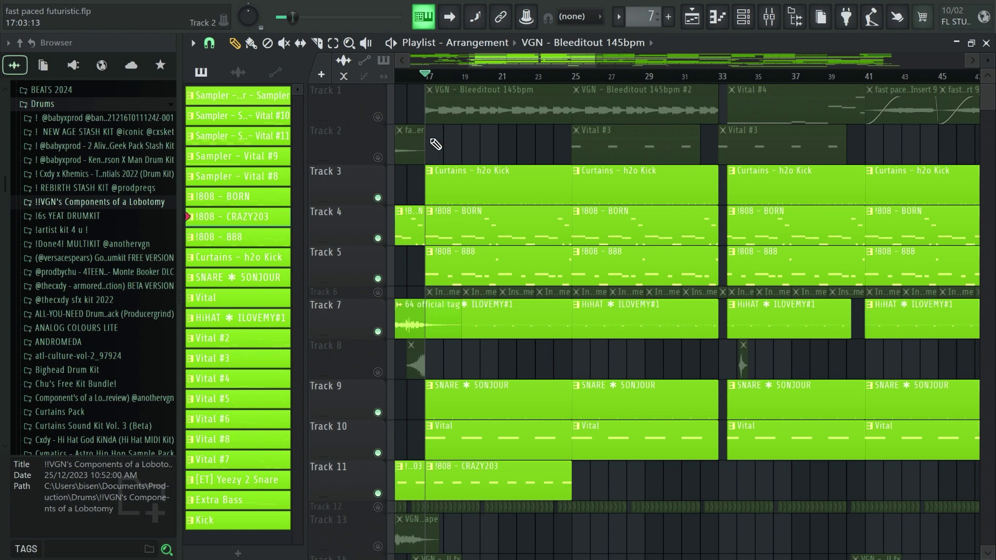
Unmute the Bleeditout track and inspect its audio clip's settings.
click(377, 117)
click(470, 116)
double_click(469, 115)
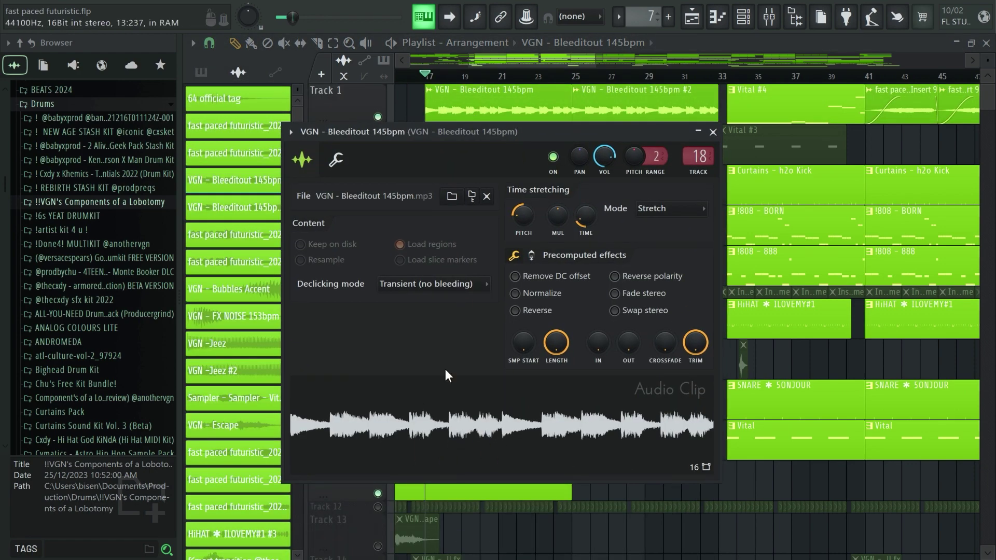
key(Escape)
Solo Bleeditout to hear it alone, then unsolo and play the full arrangement.
right_click(372, 118)
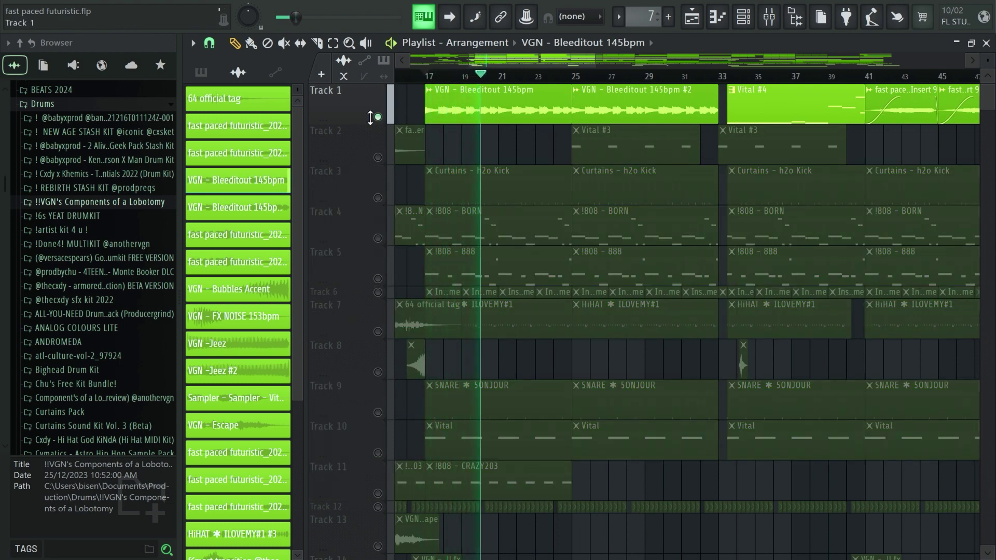
key(space)
ctrl+click(375, 117)
key(space)
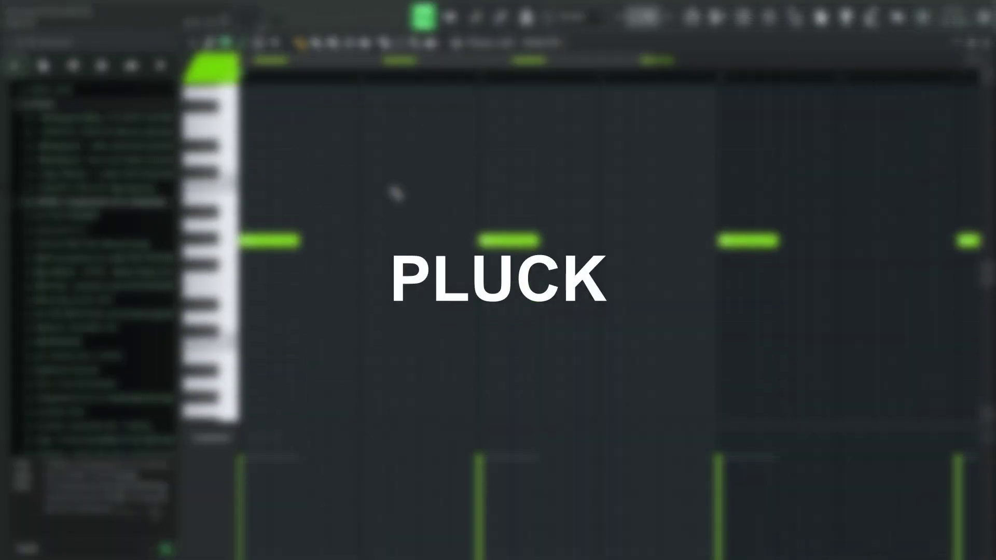
Play the pluck pattern and route LFO 1 to OSC 1 level with a negative amount.
click(457, 44)
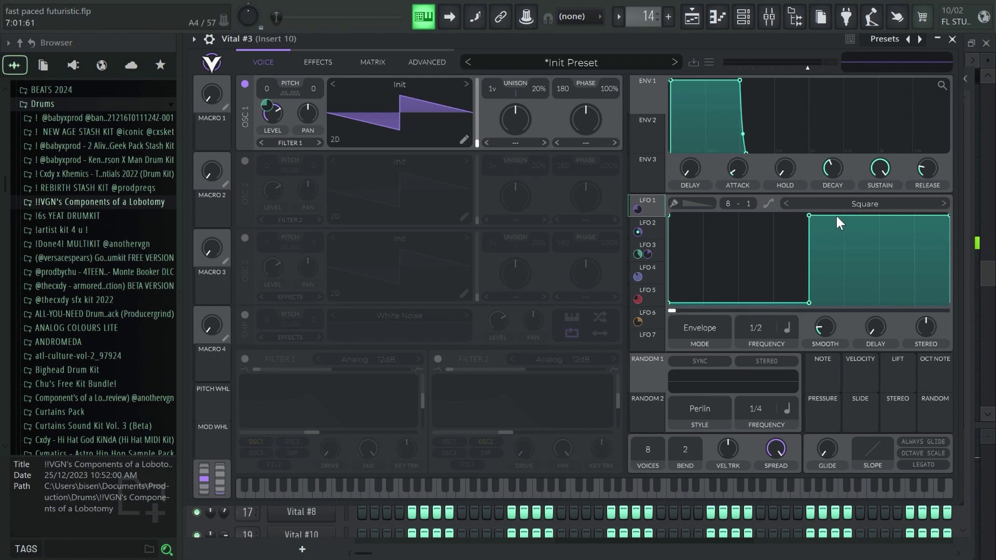
drag(657, 207, 269, 107)
drag(268, 105, 268, 125)
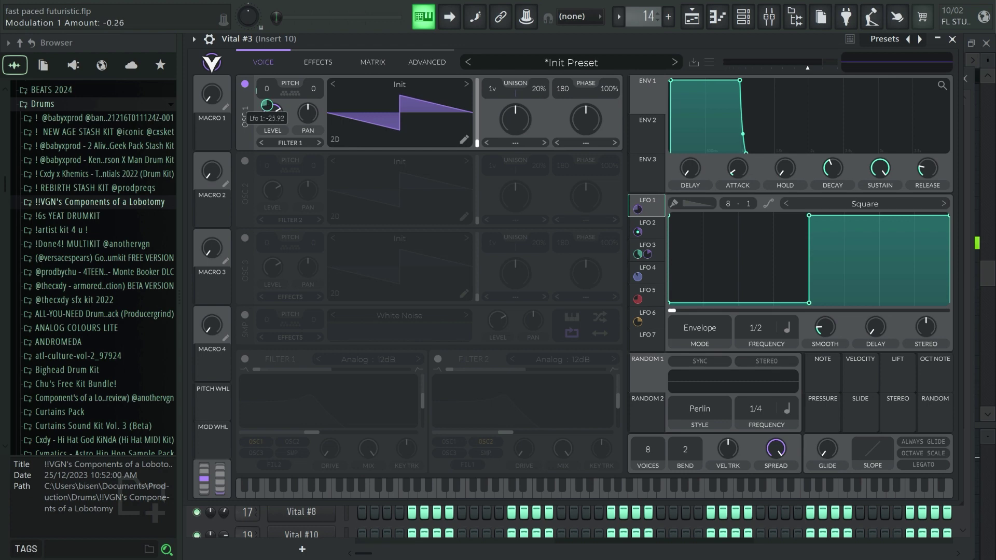
right_click(268, 107)
click(246, 110)
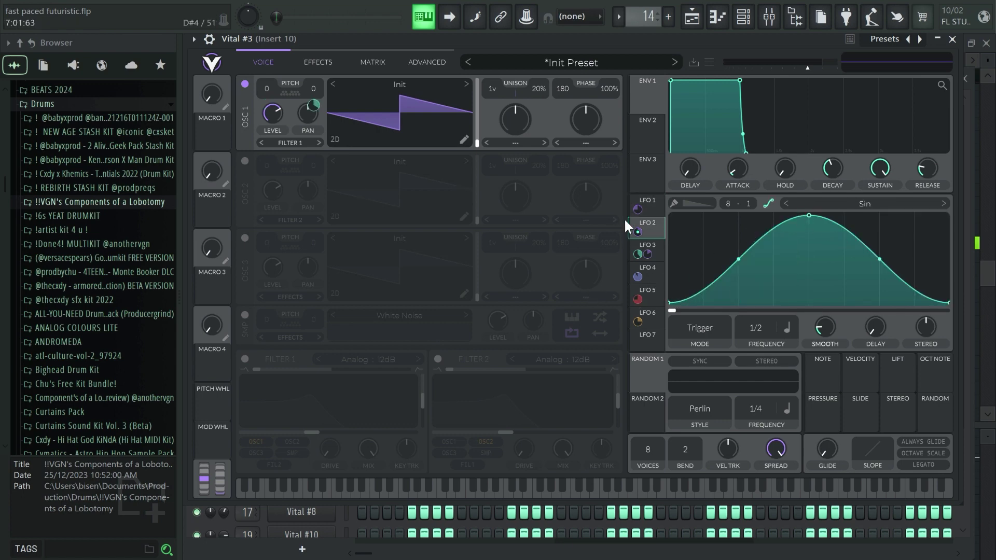
Inspect the shapes and settings of LFOs 2, 3 and 4.
click(663, 247)
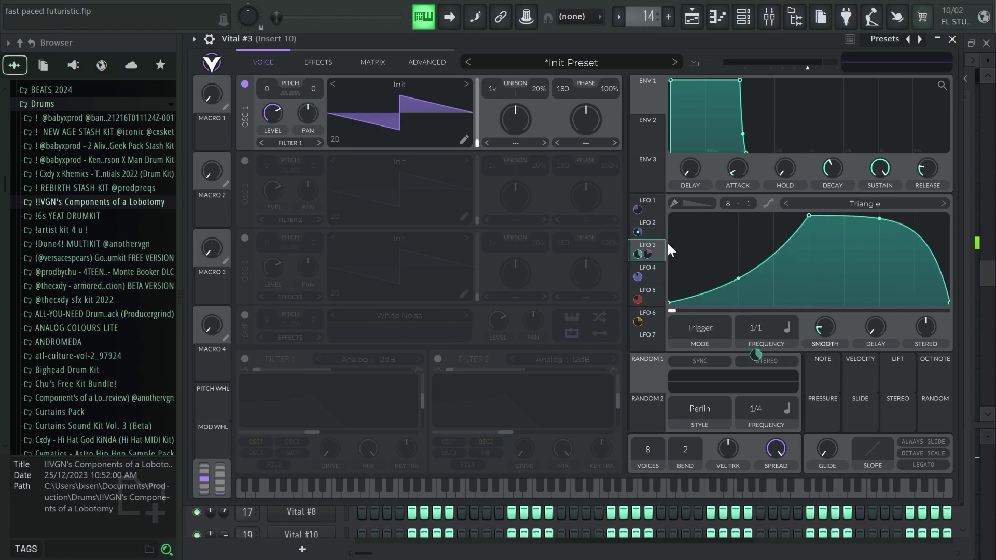
click(646, 234)
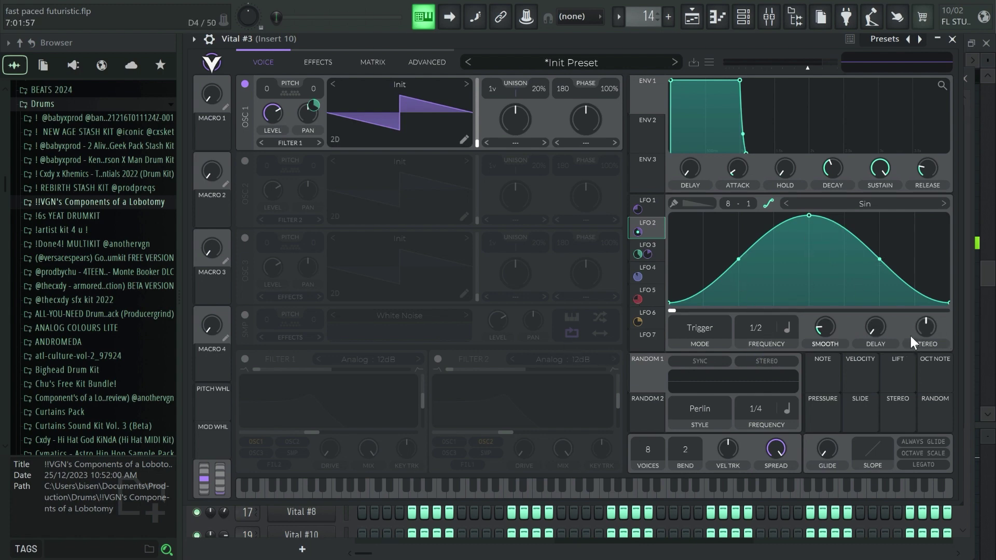
click(649, 254)
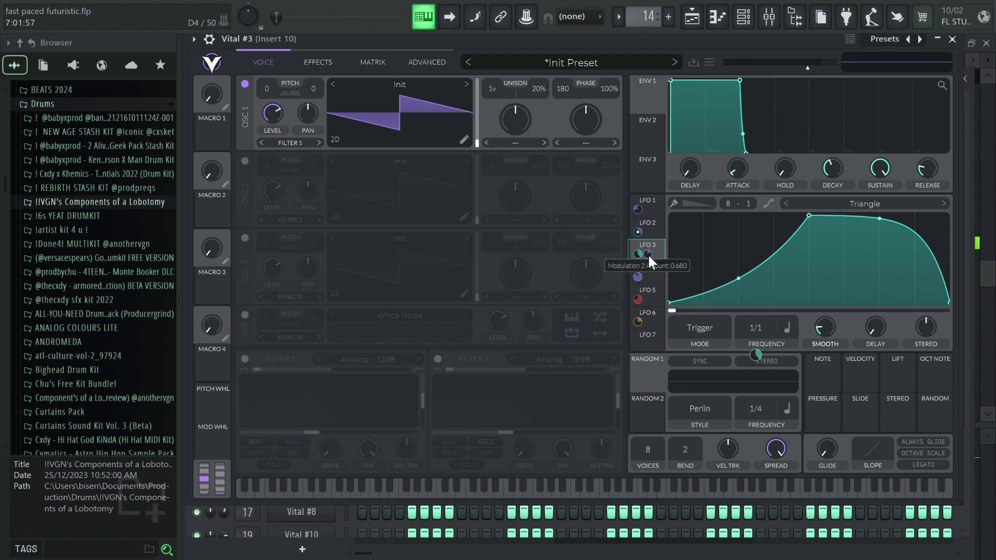
click(658, 276)
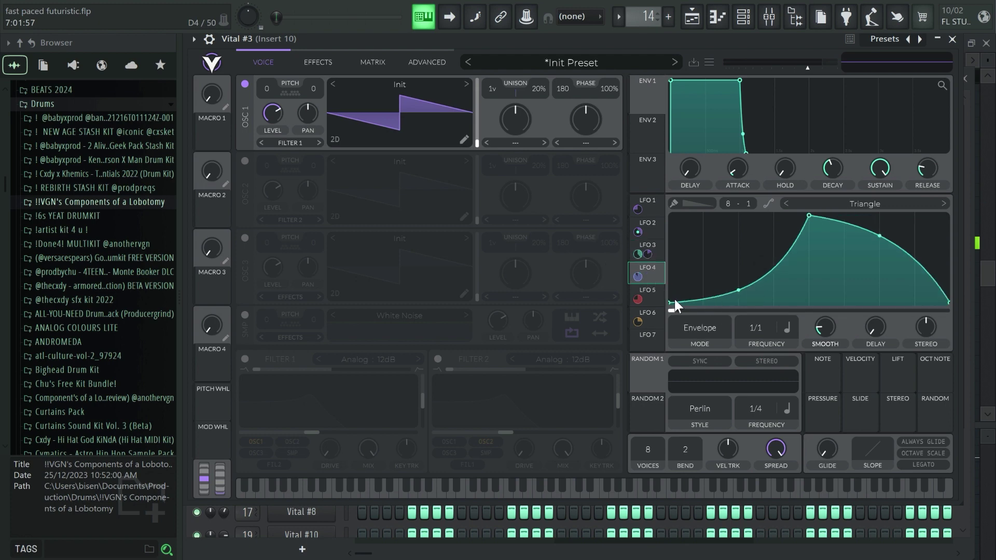
Show the pluck's soft-clip, filter and reverb effects and play a Z test note.
click(316, 55)
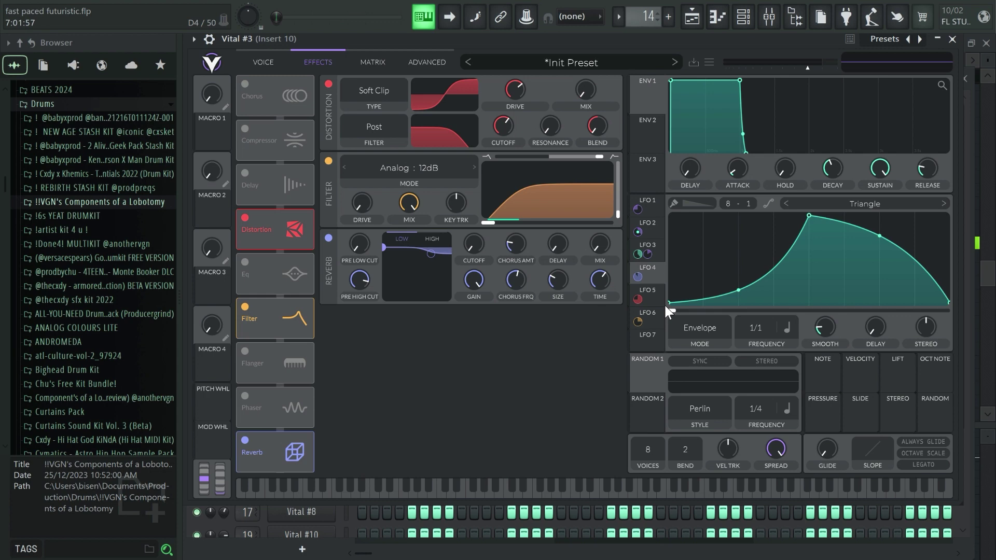
key(z)
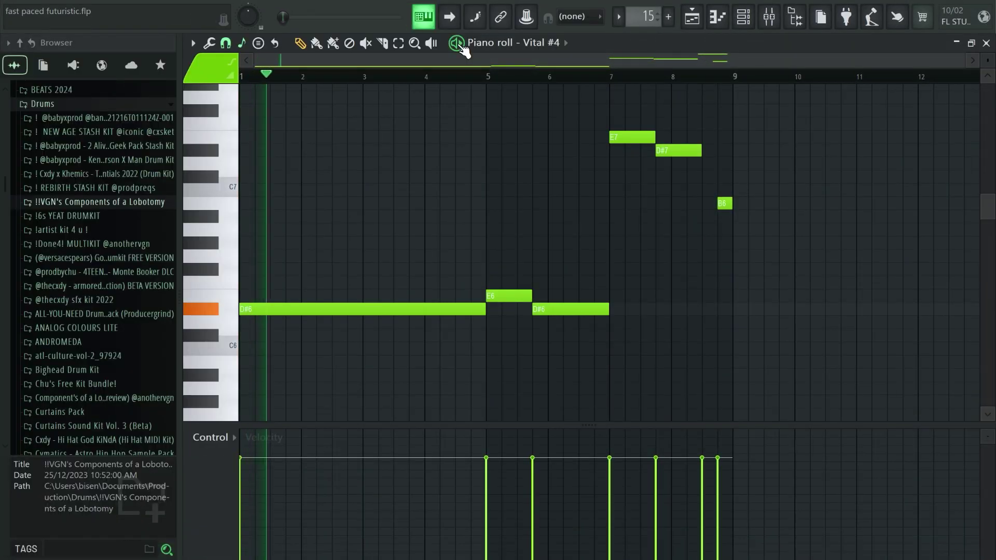
Play the lead, sweep the Quad Saw OSC 2 frame and route ENV 3 slightly negative to Transpose.
click(490, 78)
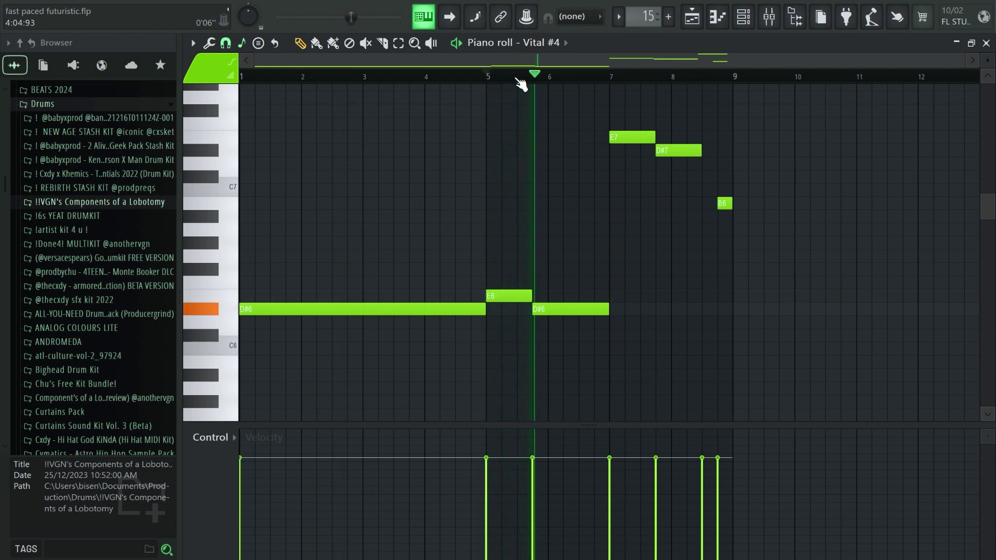
scroll(767, 224, up, 2)
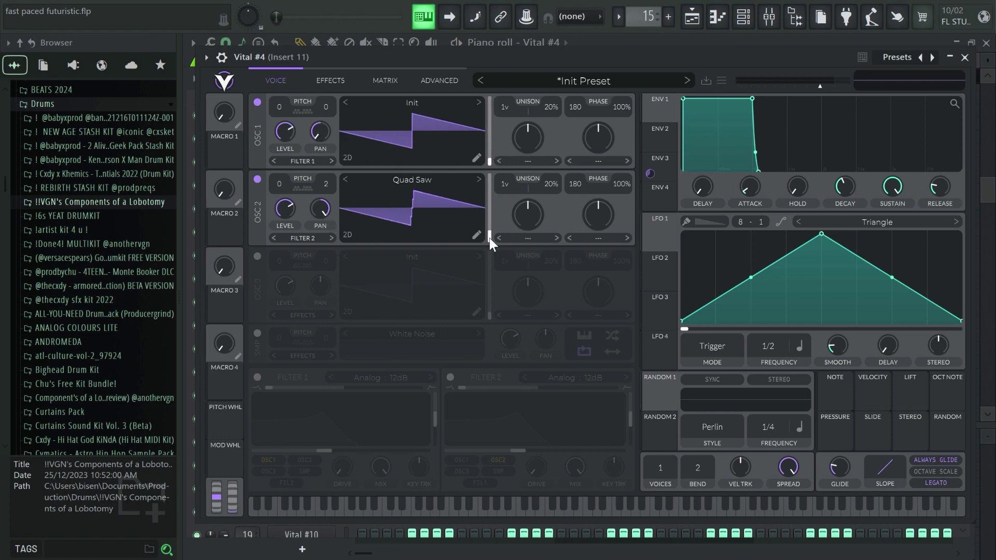
mouse_move(490, 238)
mouse_down()
mouse_move(485, 210)
mouse_move(487, 237)
mouse_move(492, 218)
mouse_move(472, 195)
mouse_up()
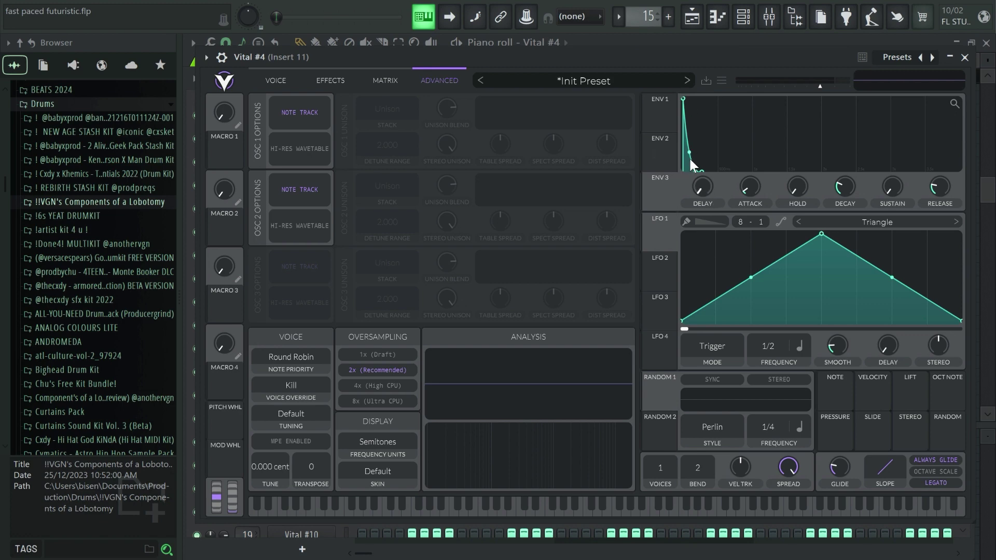
mouse_move(669, 196)
mouse_down()
mouse_move(445, 408)
mouse_move(315, 484)
mouse_move(312, 513)
mouse_up()
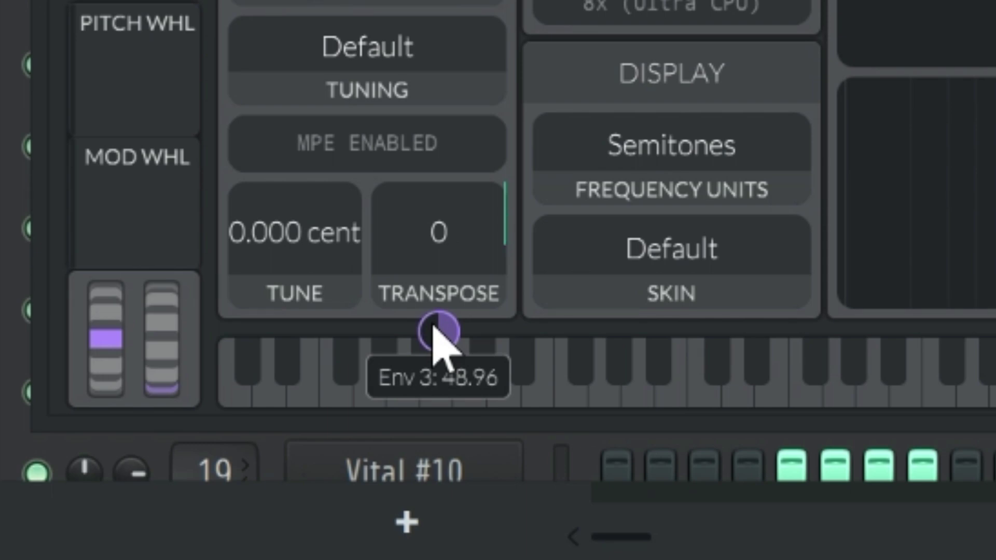
drag(439, 333, 311, 495)
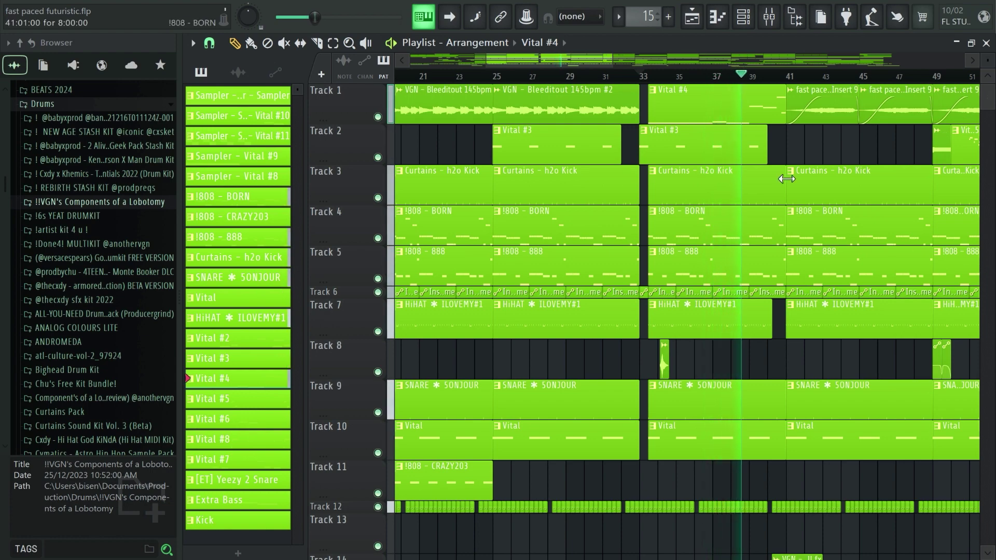
Pan the Playlist to show bars 33 to 63.
drag(547, 58, 603, 72)
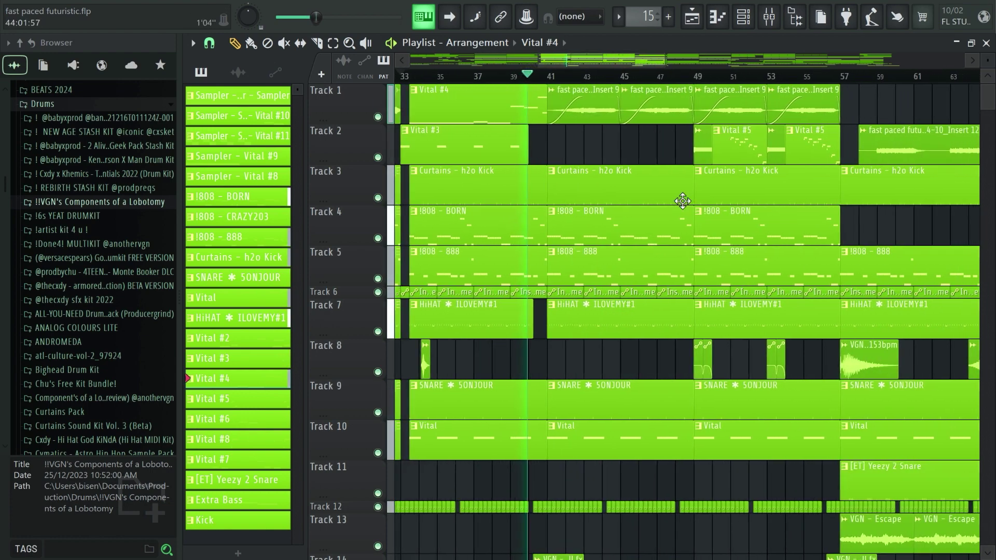
scroll(742, 240, down, 1)
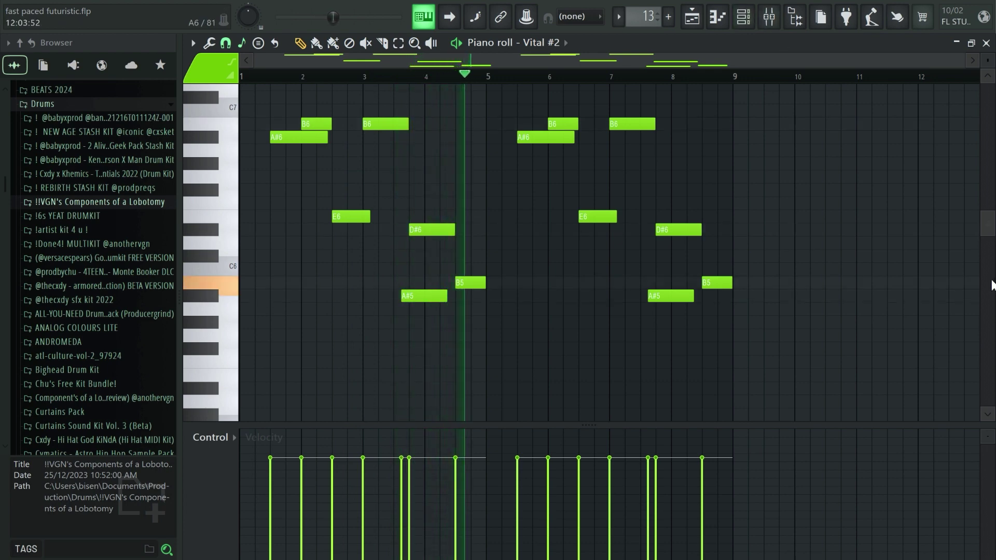
Set Vital #2's OSC 2 level to 0 and OSC 1 distortion to FM <- Osc 2, then audition.
key(F7)
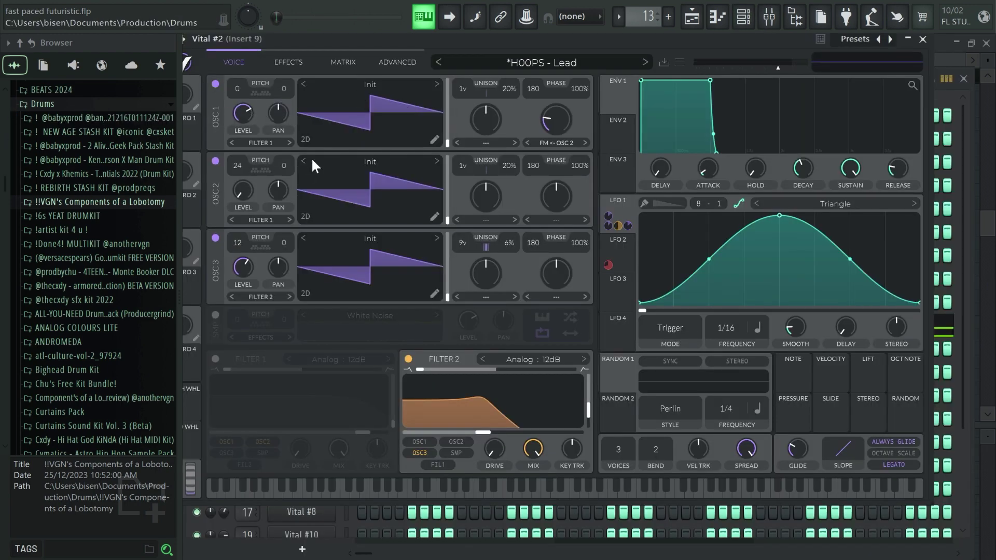
drag(241, 187, 249, 222)
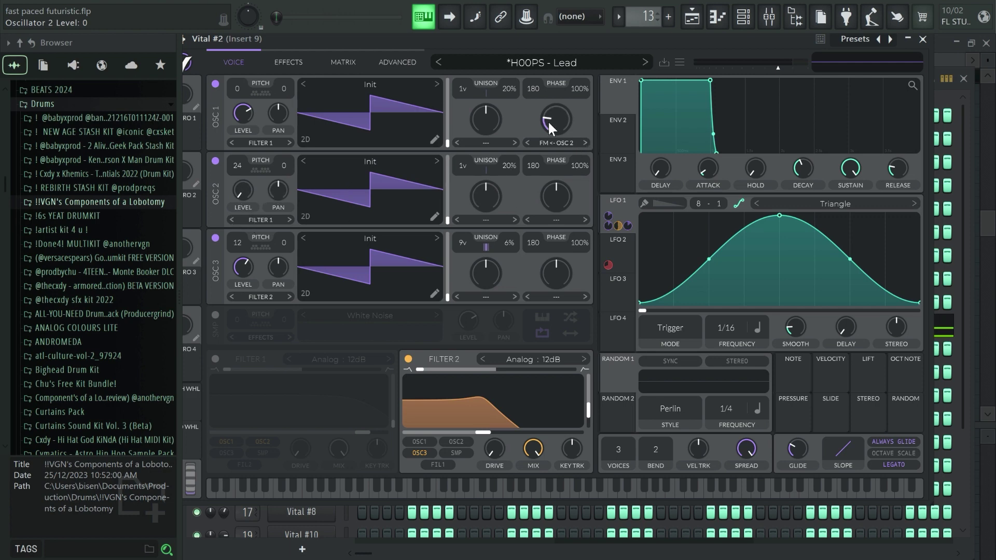
click(565, 141)
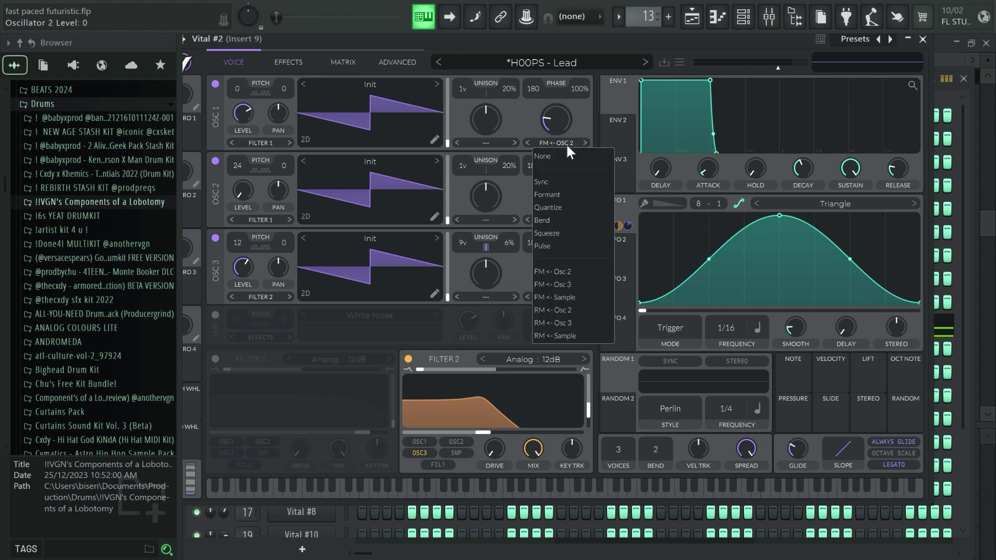
click(569, 270)
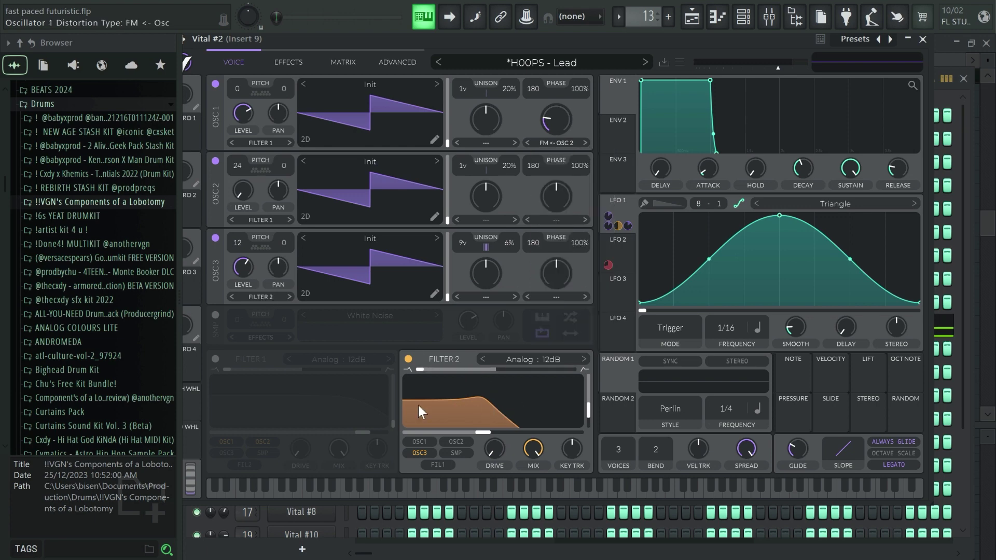
key(z)
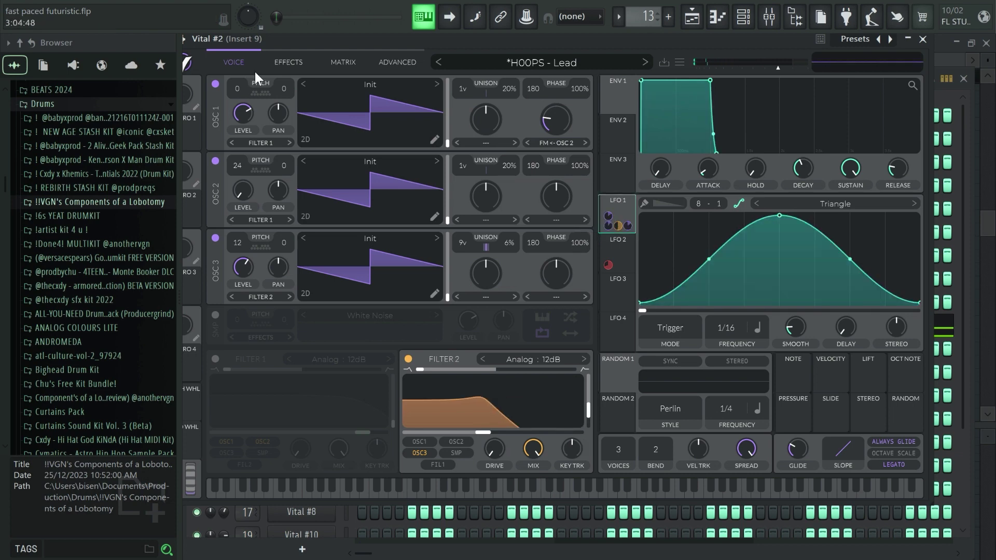
scroll(509, 264, down, 1)
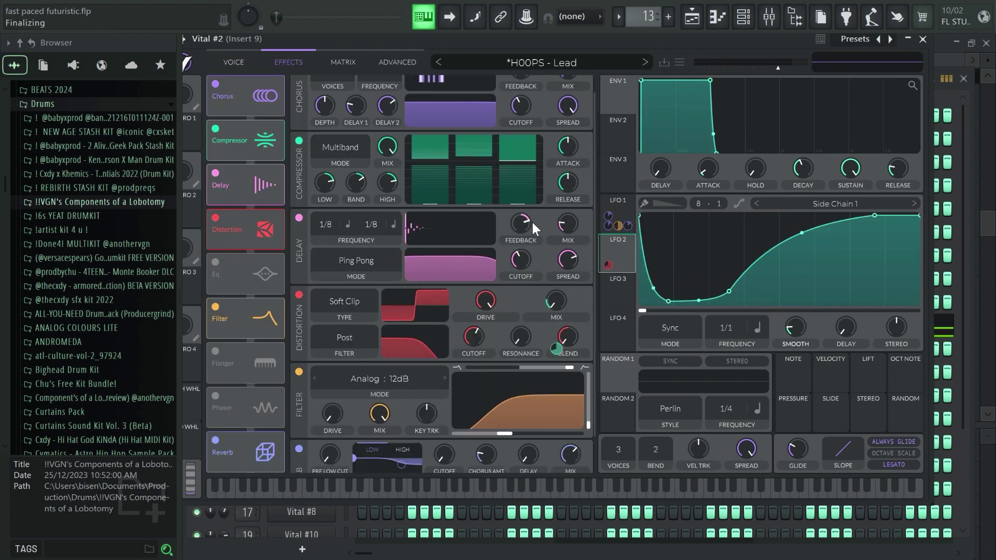
scroll(534, 234, down, 1)
scroll(536, 247, down, 1)
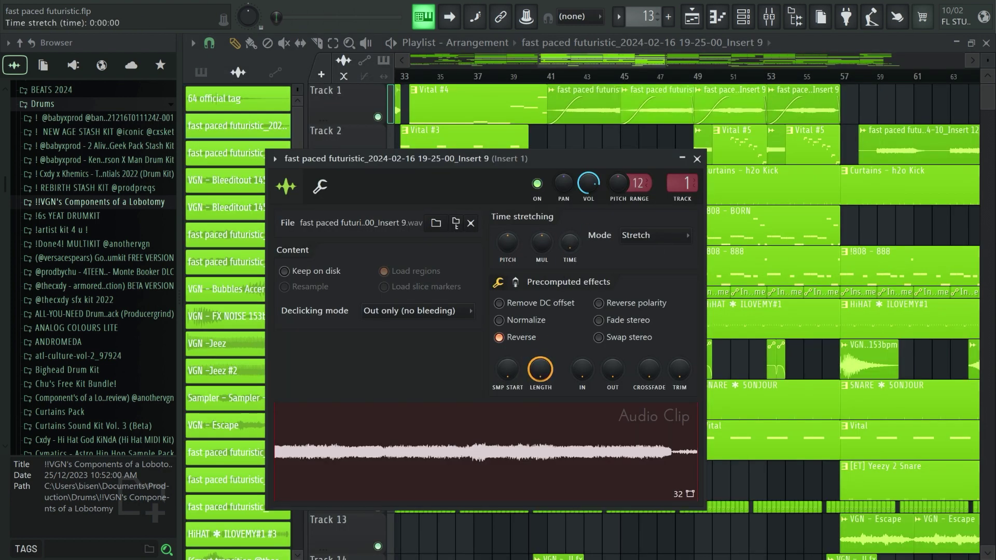
Solo Track 1 and play the arrangement from bar 41.
click(549, 78)
right_click(378, 118)
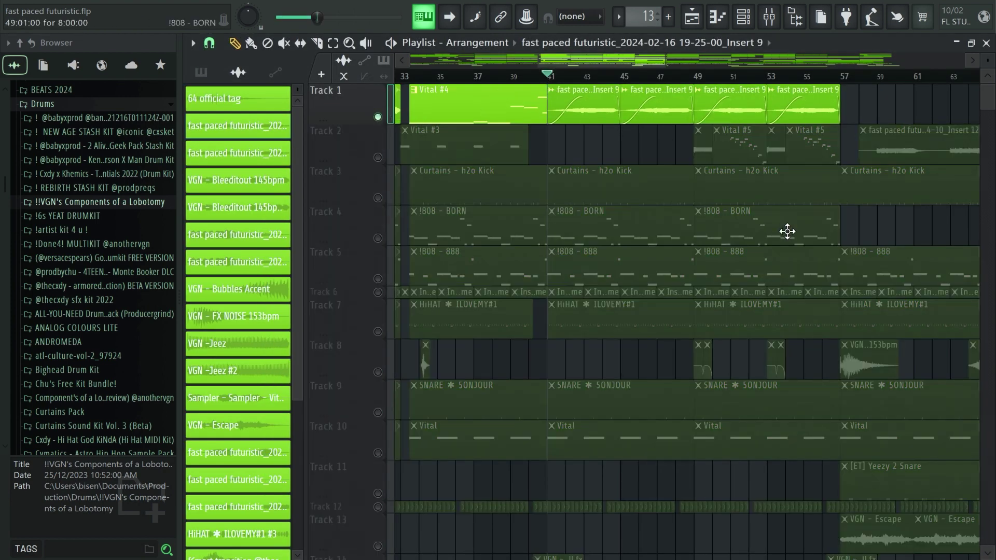
key(space)
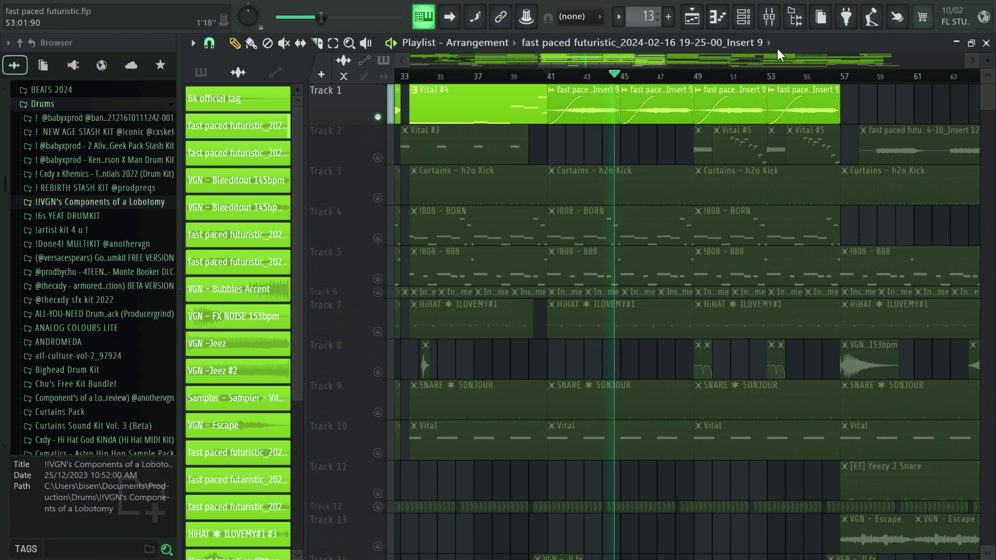
key(space)
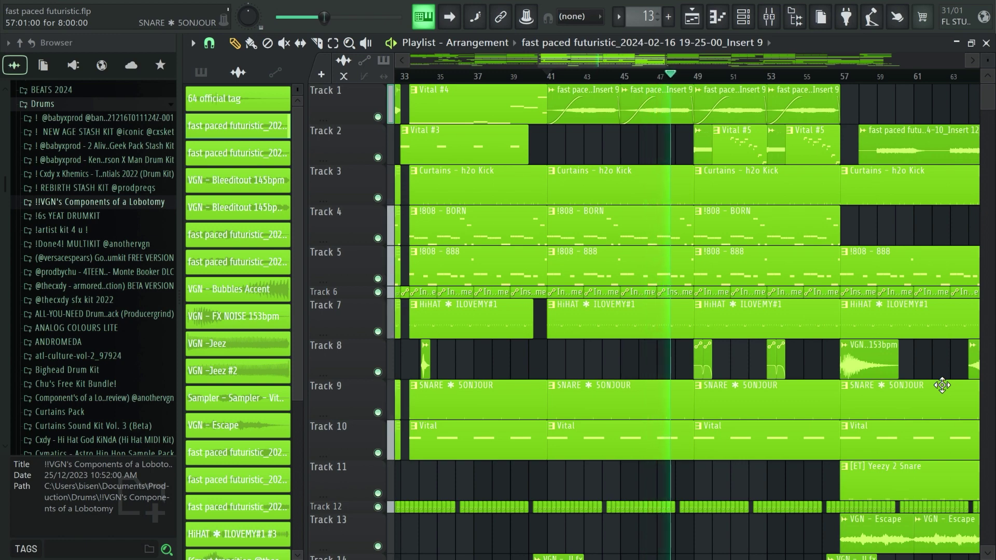
scroll(779, 311, down, 3)
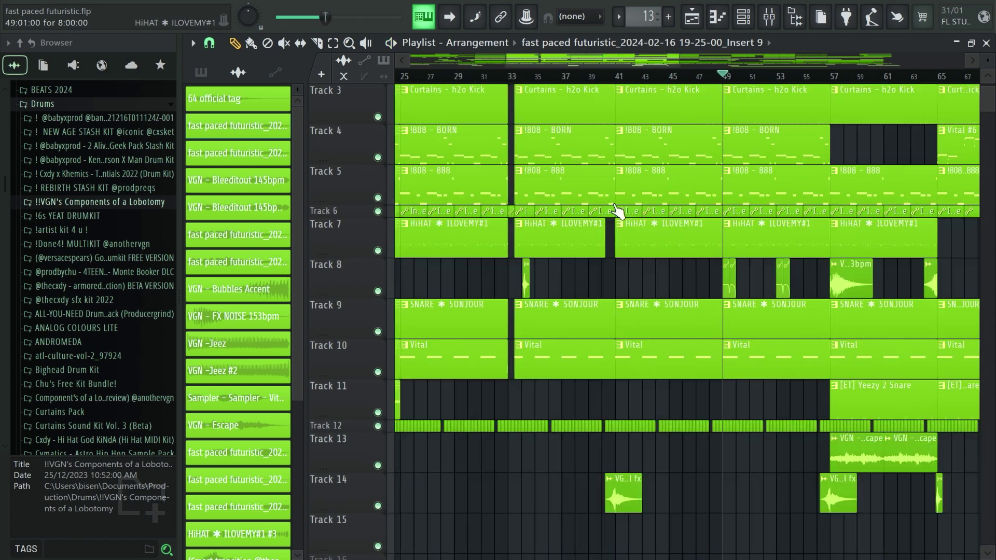
scroll(585, 195, up, 3)
Check the Vital #4 notes and Insert 11 clip settings, then leave only Tracks 2 and 8 audible.
double_click(529, 121)
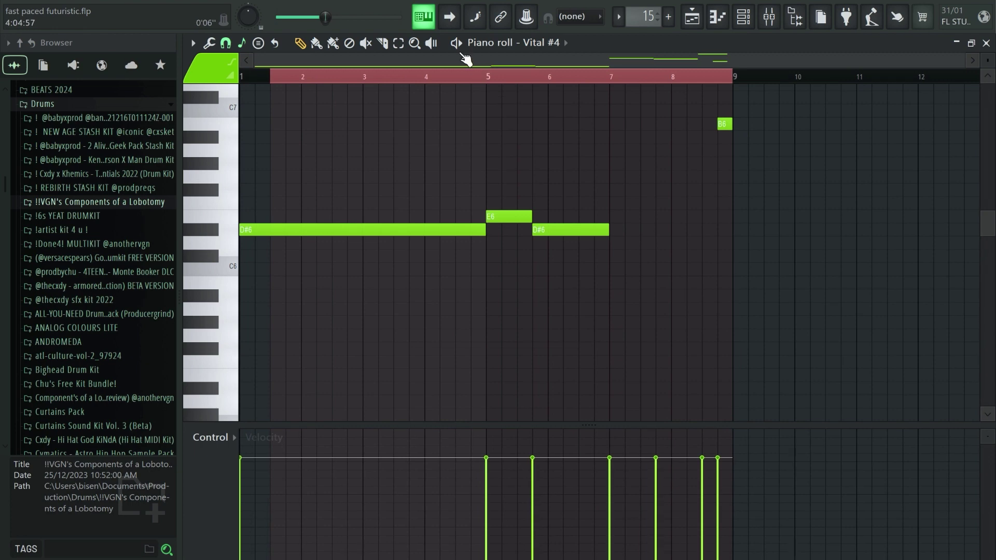
click(692, 16)
ctrl+scroll(681, 492, up, 5)
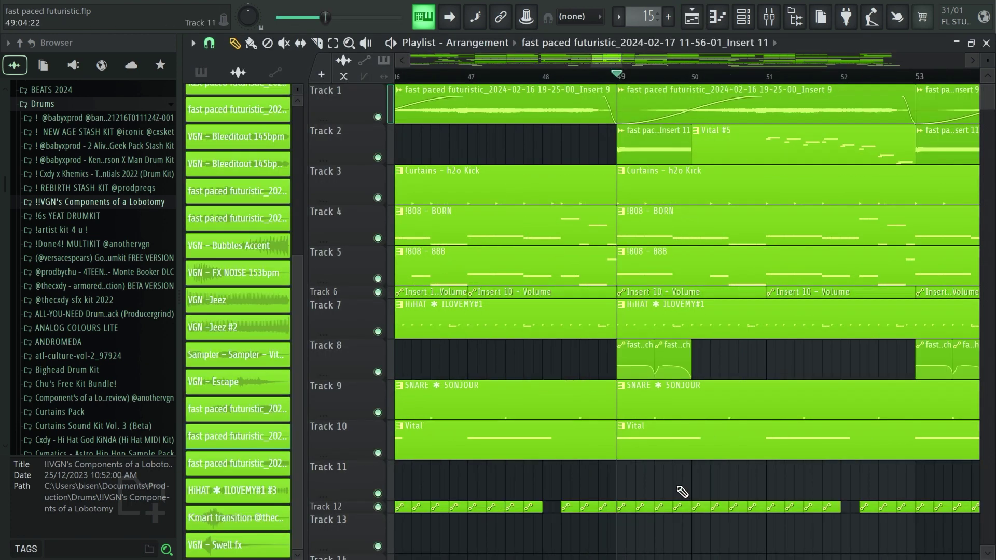
scroll(691, 501, down, 1)
double_click(640, 105)
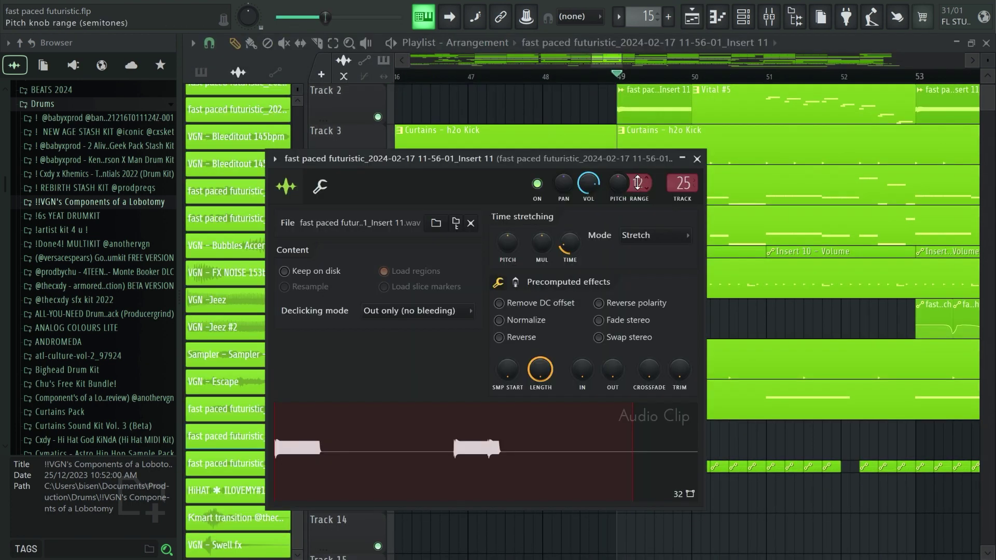
right_click(378, 117)
key(Escape)
click(378, 333)
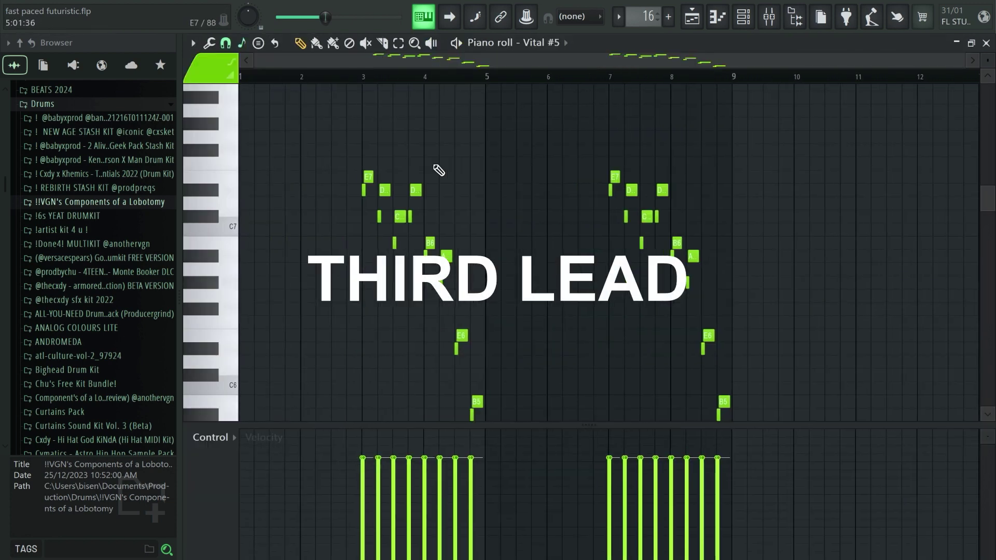
Play the Vital #5 lead from bar 3 and view its ENV 2 pluck envelope.
click(367, 78)
key(space)
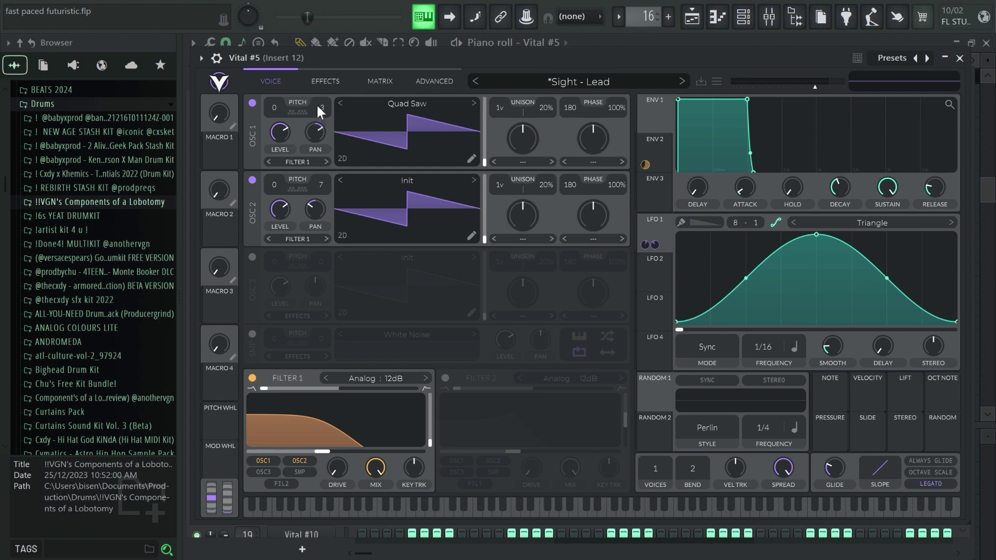
click(655, 140)
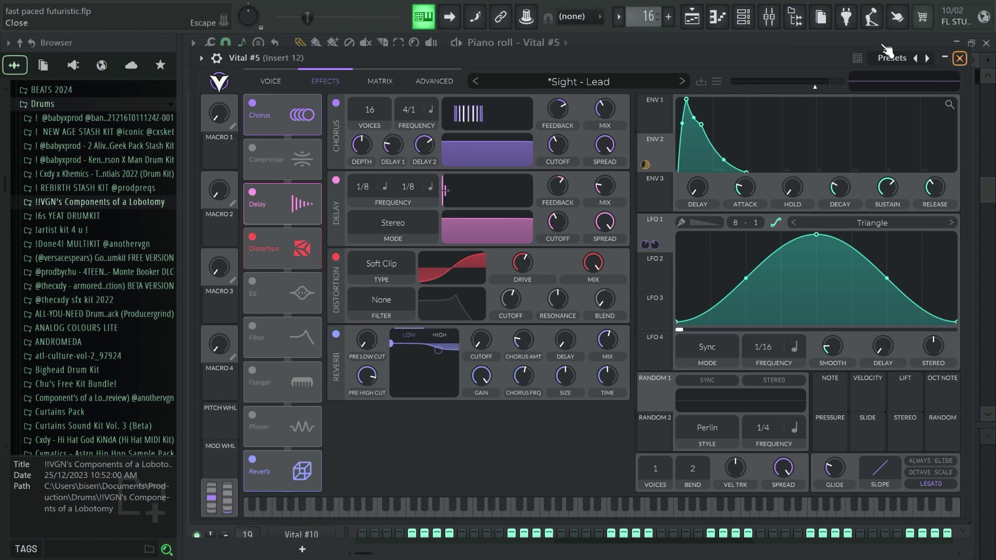
click(778, 20)
Inspect Insert 12's Fruity Fast Dist and Valhalla Supermassive reverb settings in the mixer.
click(778, 19)
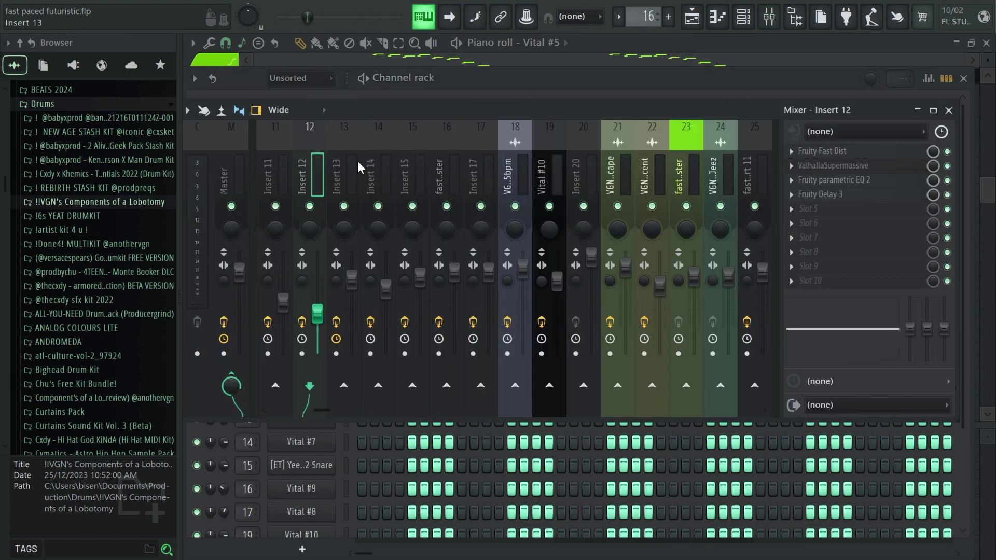
click(833, 155)
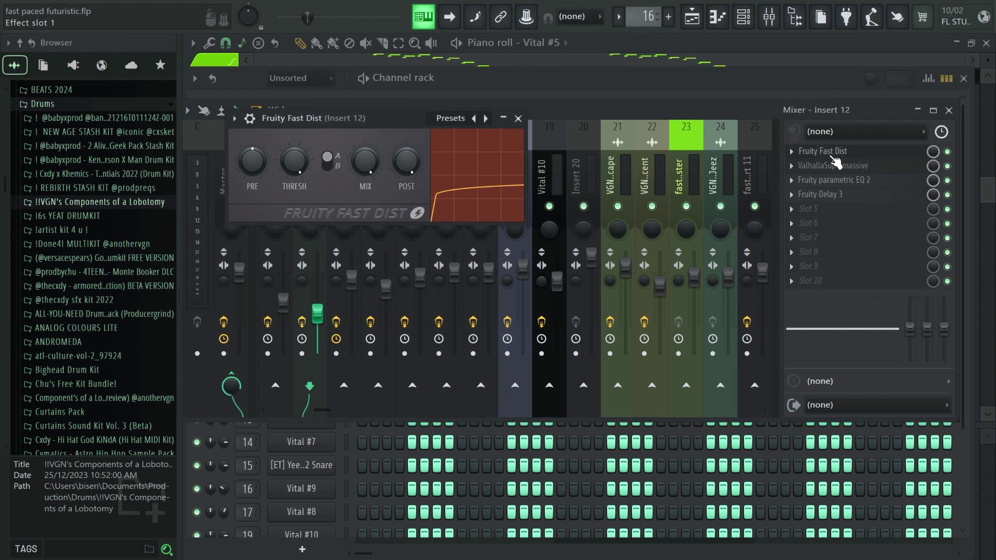
click(823, 156)
click(896, 167)
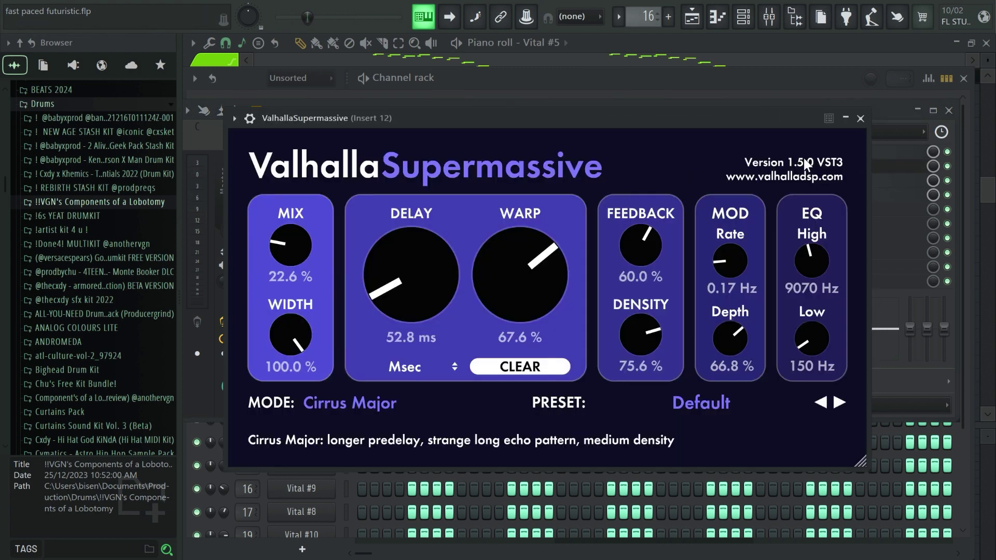
Review Insert 12's parametric EQ band-pass and Fruity Delay 3 settings, returning to the Vital #5 notes.
click(843, 183)
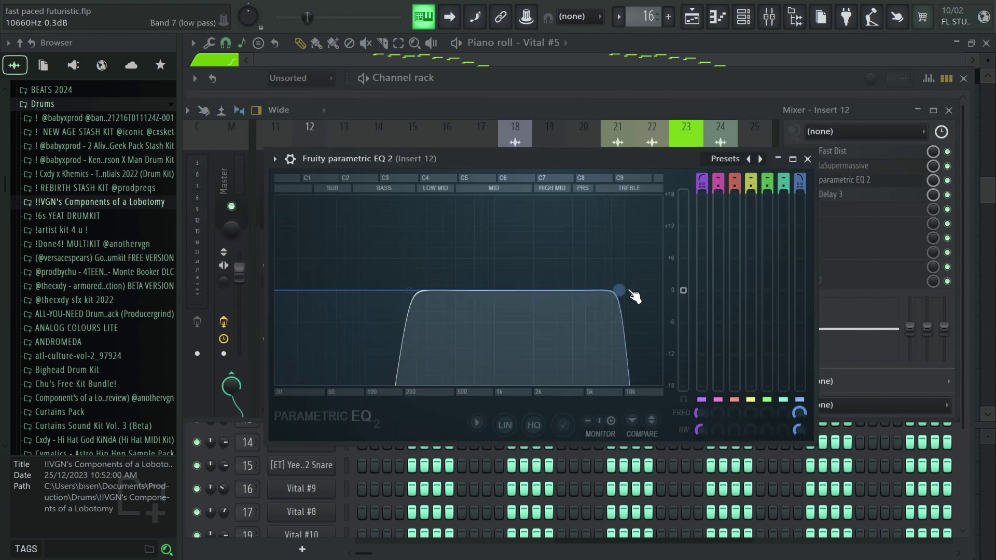
click(808, 158)
click(831, 194)
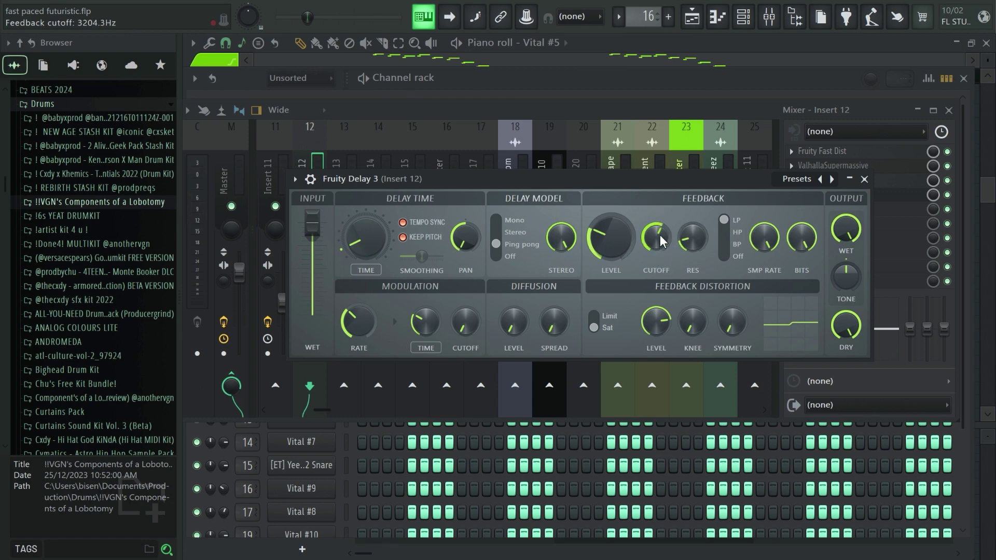
click(864, 180)
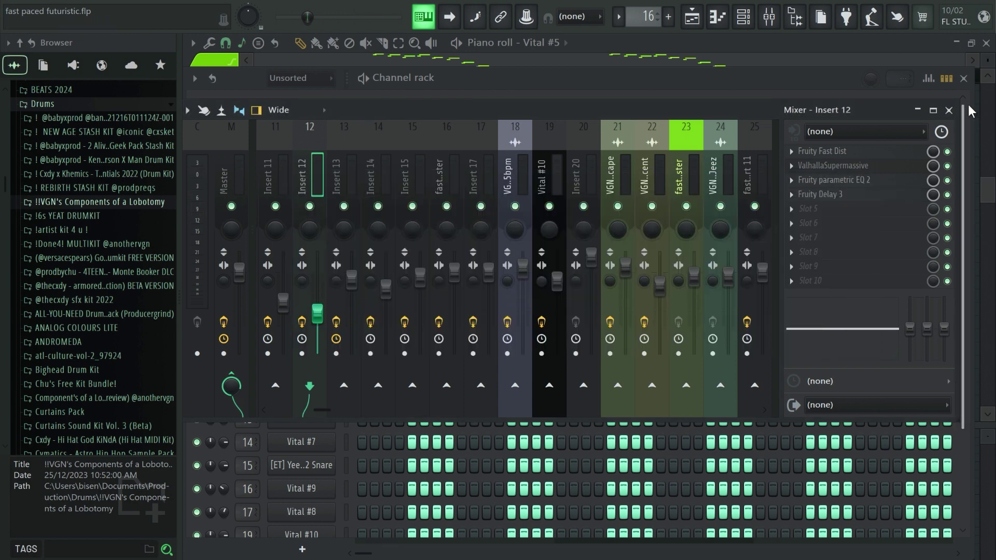
click(965, 80)
click(949, 110)
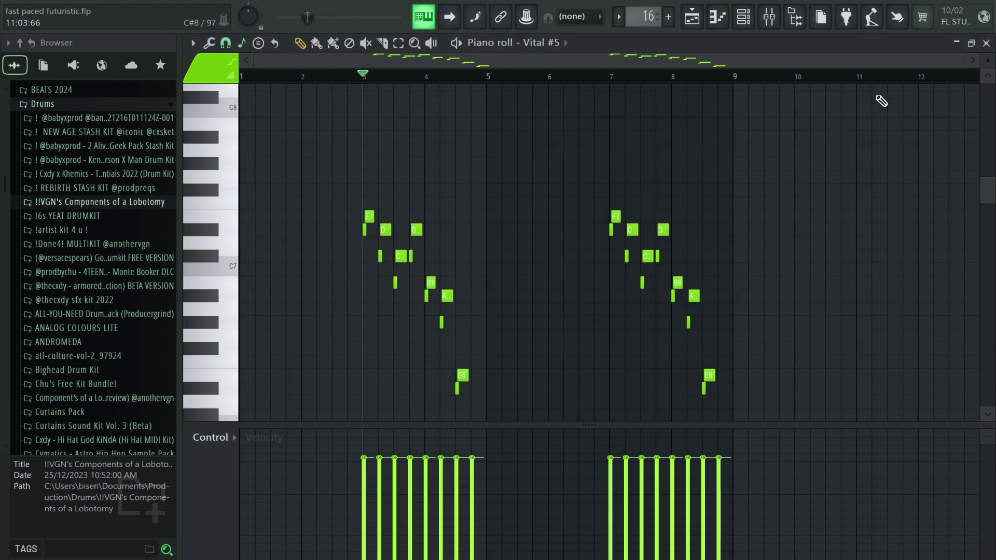
key(F5)
drag(351, 434, 351, 461)
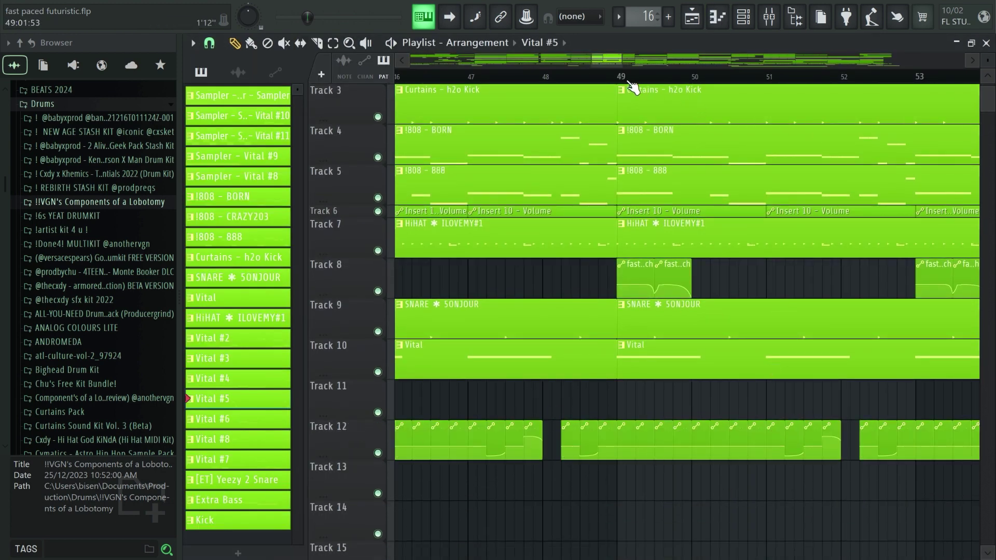
scroll(879, 69, right, 1)
drag(359, 452, 423, 439)
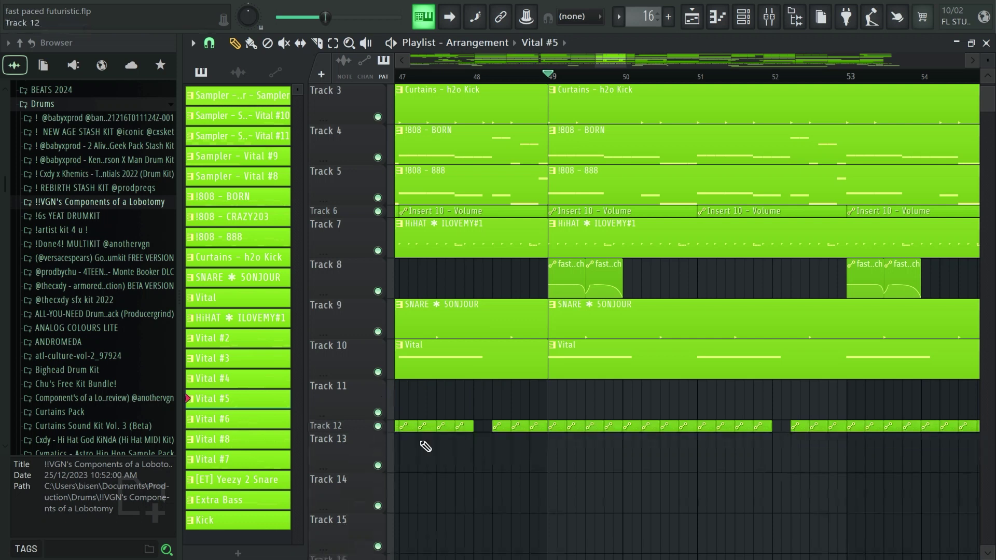
scroll(425, 447, up, 2)
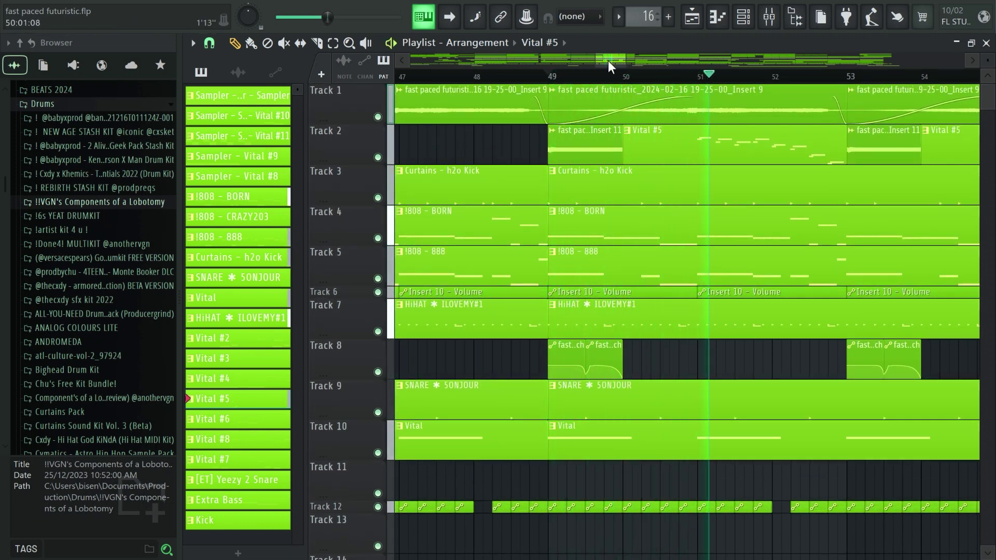
drag(609, 60, 610, 60)
key(space)
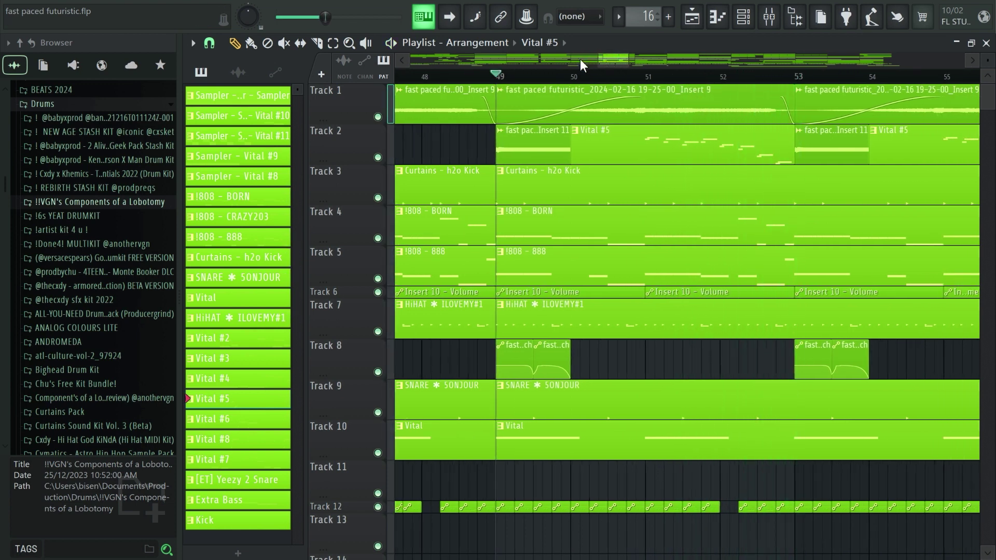
drag(605, 62, 641, 60)
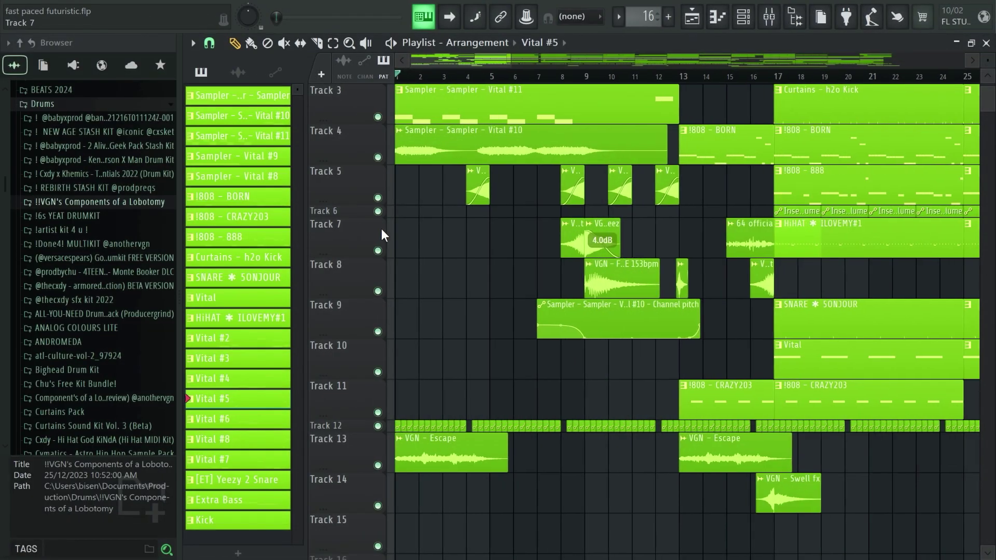
ctrl+scroll(412, 236, down, 1)
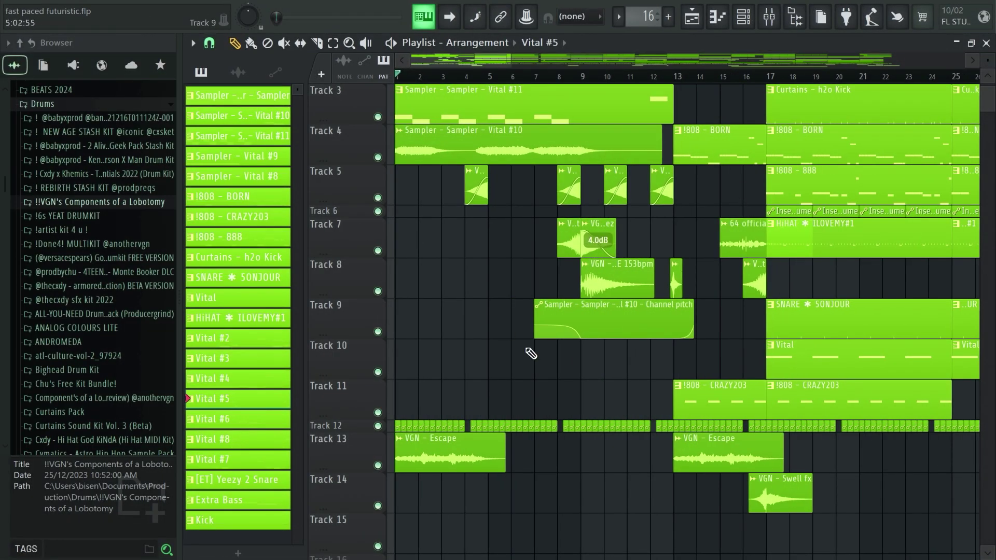
scroll(532, 354, up, 2)
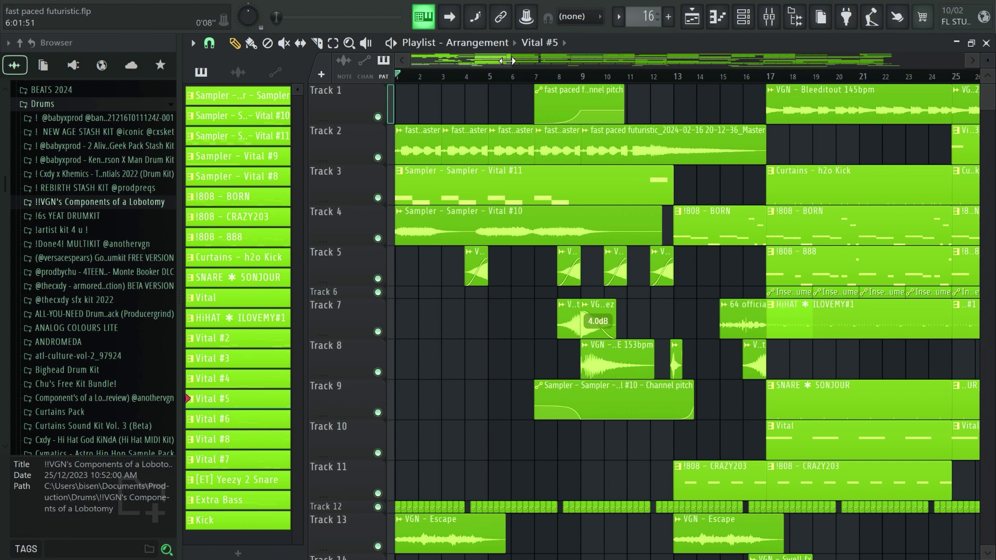
Play the arrangement intro from bar 1 and open the Vital #10 clip's notes.
key(space)
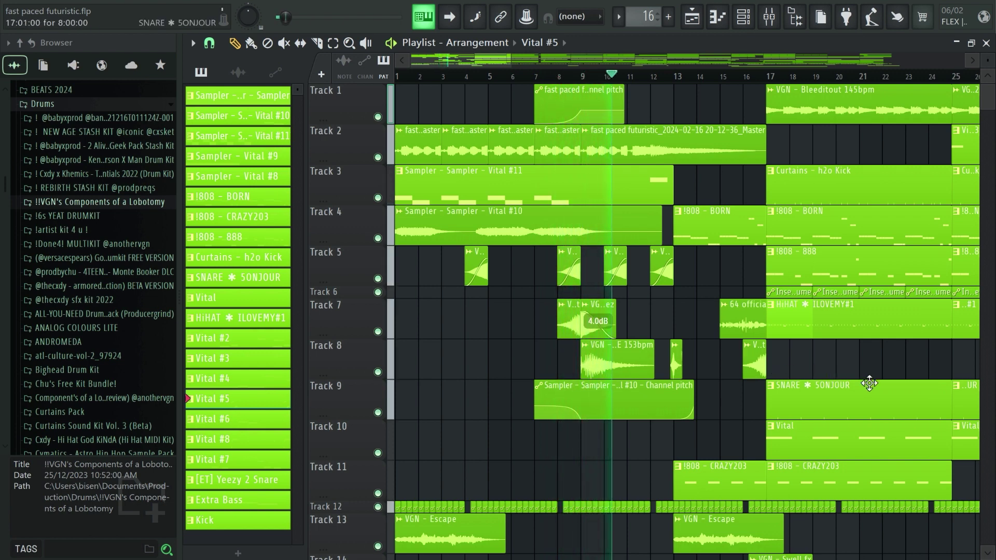
scroll(870, 383, down, 1)
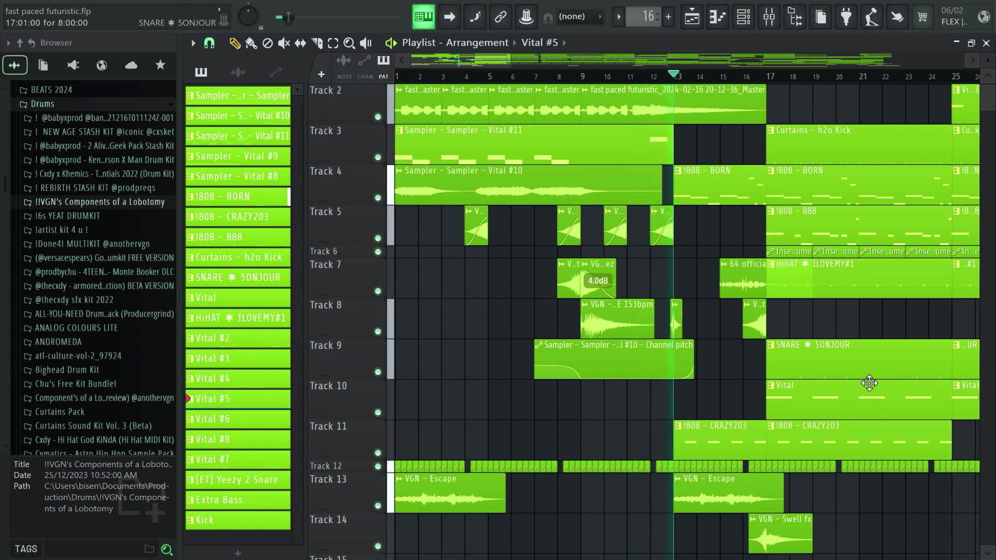
double_click(670, 358)
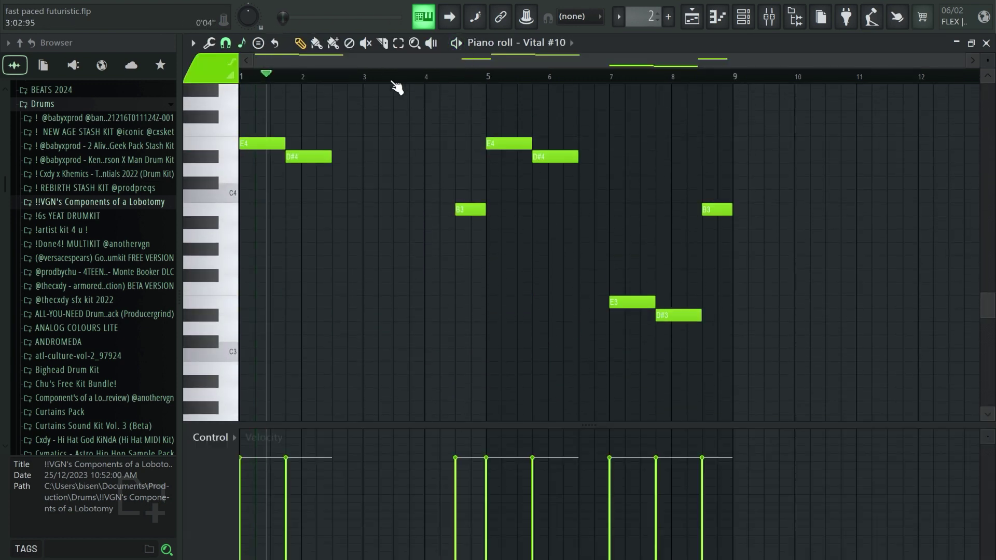
Audition the Vital #10 melody and show its Vital synth with the Lobotomy - Synth preset.
key(space)
scroll(383, 299, up, 3)
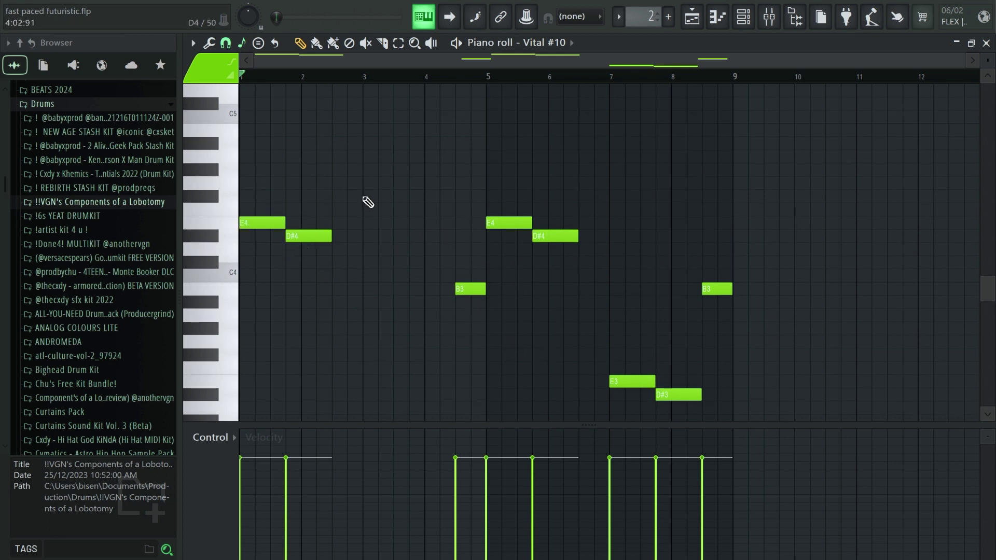
scroll(373, 148, down, 2)
click(465, 56)
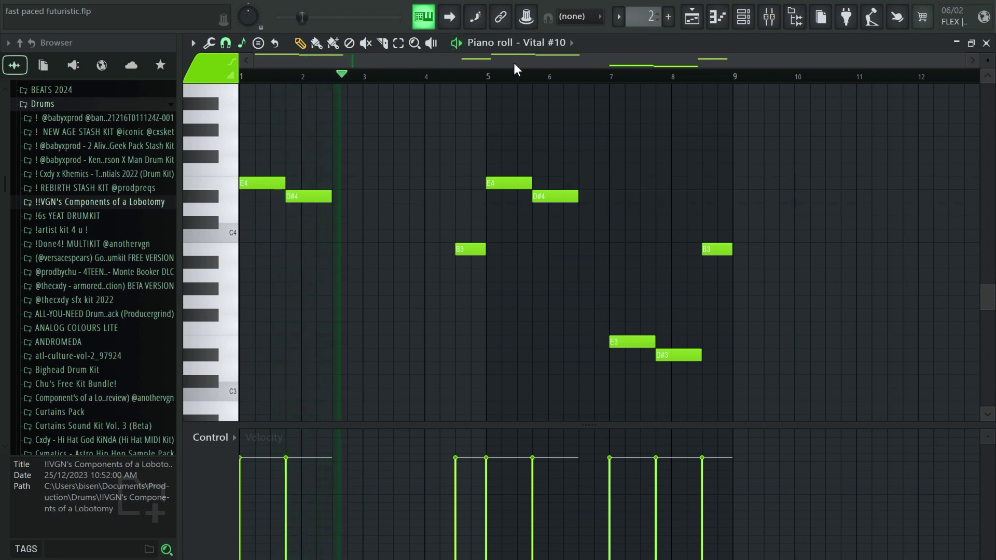
mouse_move(522, 63)
mouse_down()
mouse_move(585, 64)
mouse_move(590, 89)
mouse_up()
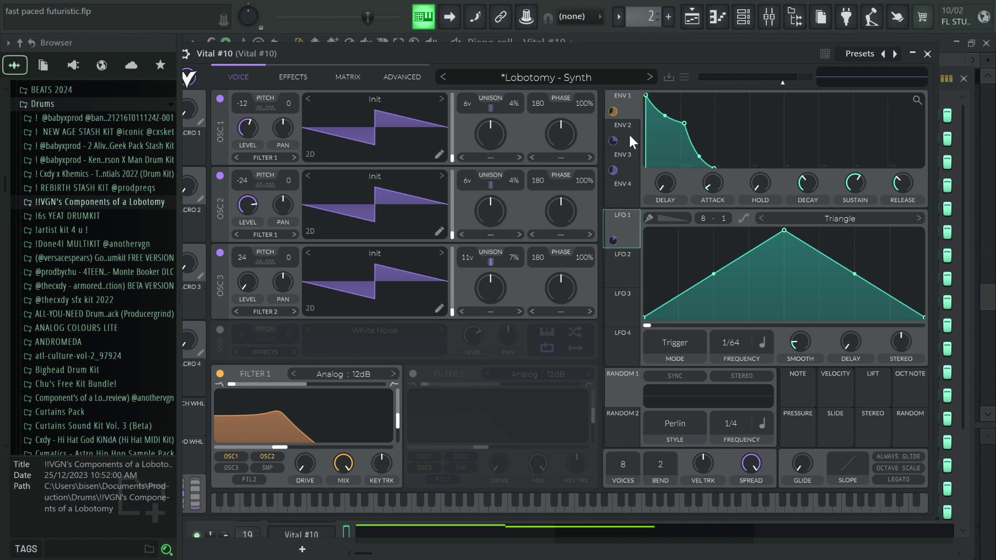
Route ENV 2 to OSC 1 level, ENV 1 to Filter 1, ENV 3 to OSC 3, and lengthen ENV 1 decay.
click(635, 153)
drag(613, 140, 245, 119)
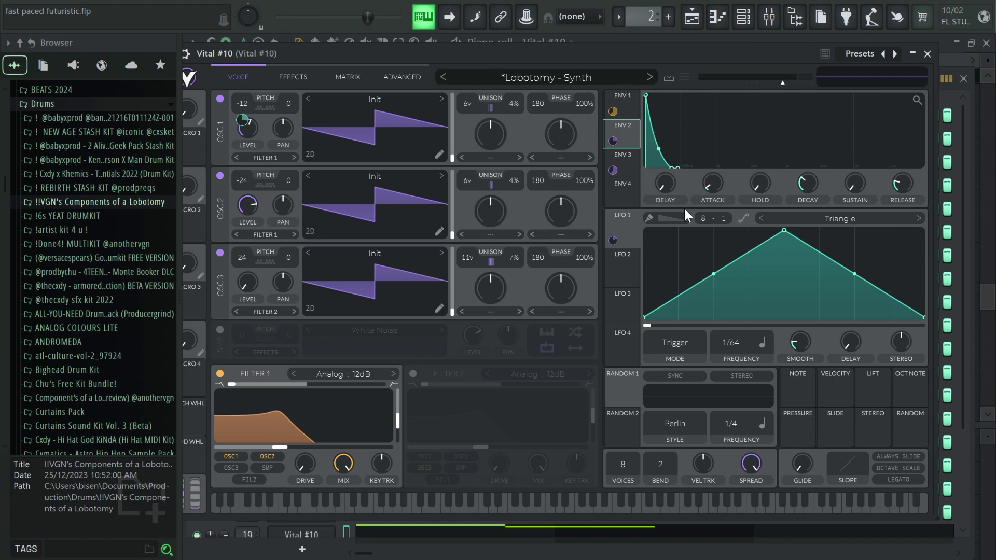
drag(613, 111, 341, 417)
drag(659, 148, 678, 116)
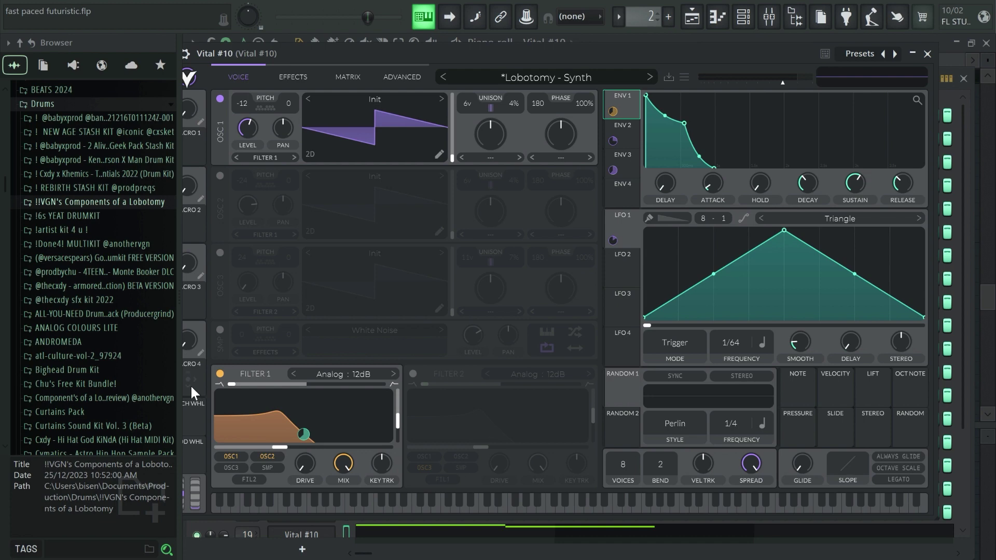
click(219, 174)
drag(613, 169, 274, 243)
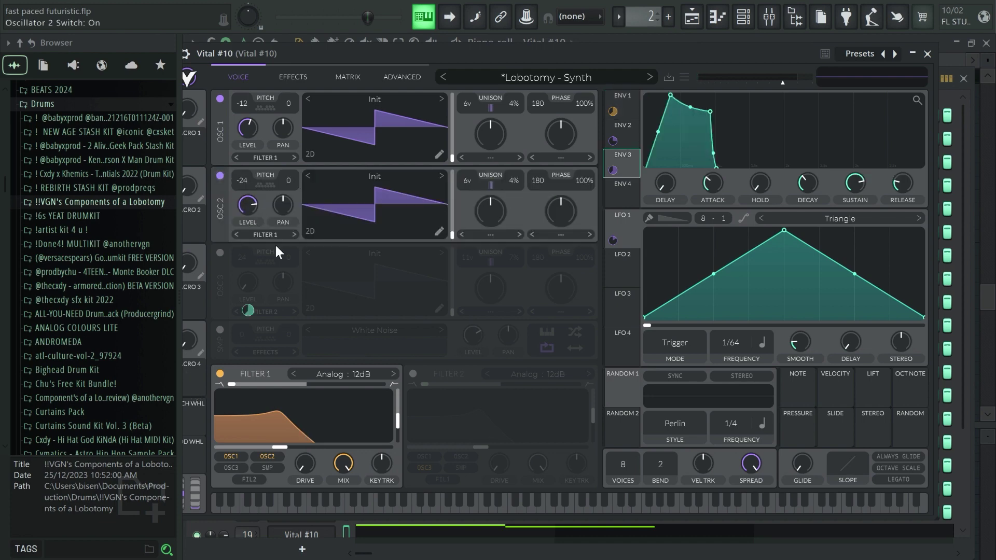
click(221, 254)
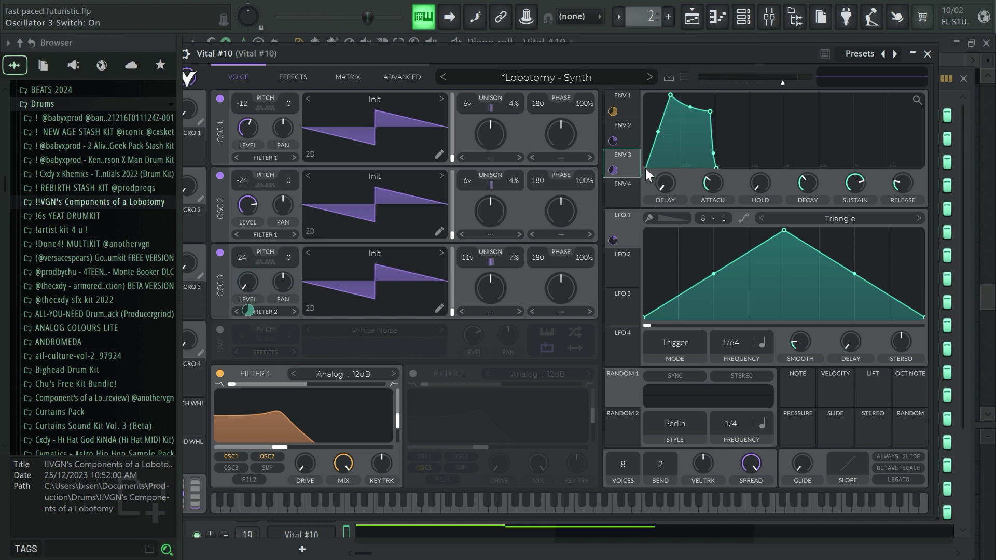
Test the patch, review its effects and mixer parametric EQ, then open the Vital #11 notes.
key(z)
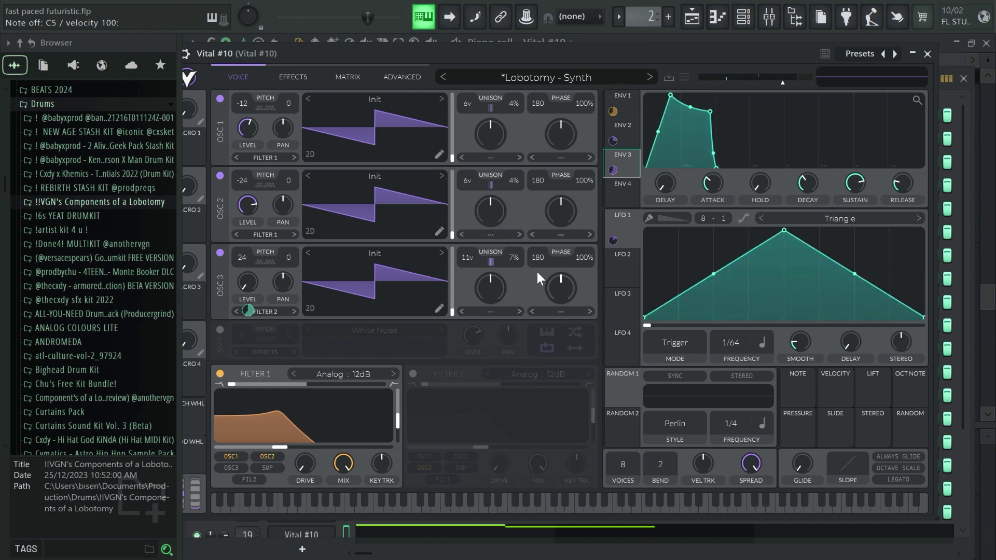
click(293, 77)
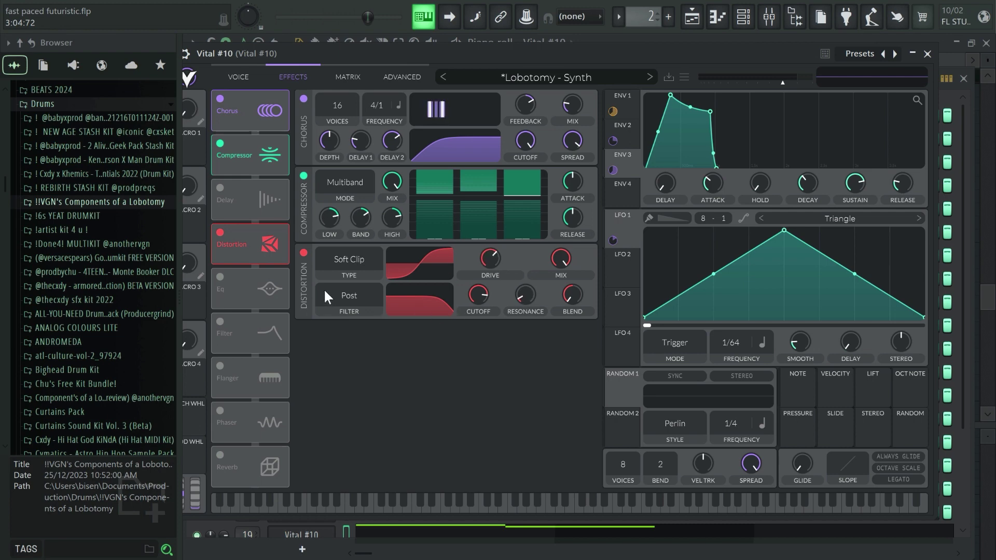
click(770, 17)
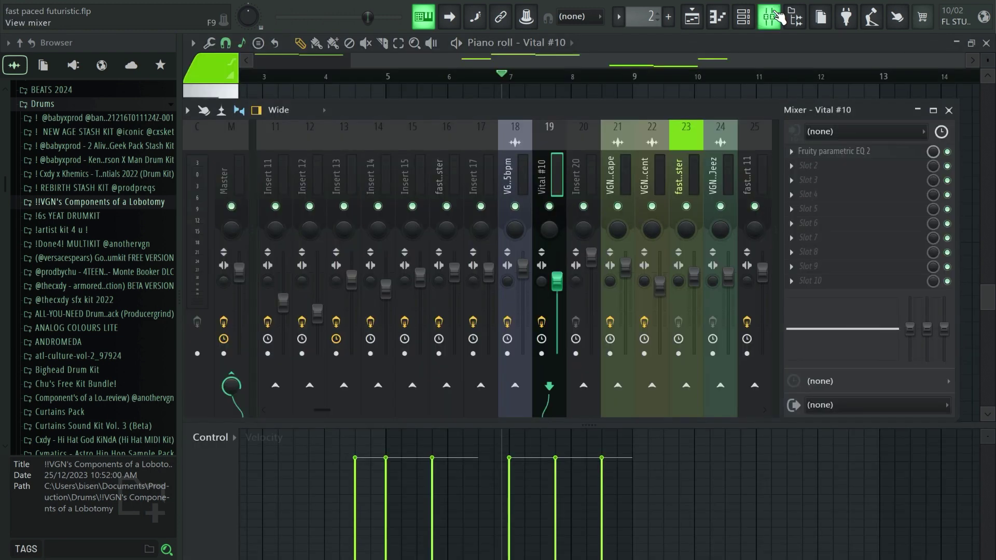
click(862, 156)
click(728, 78)
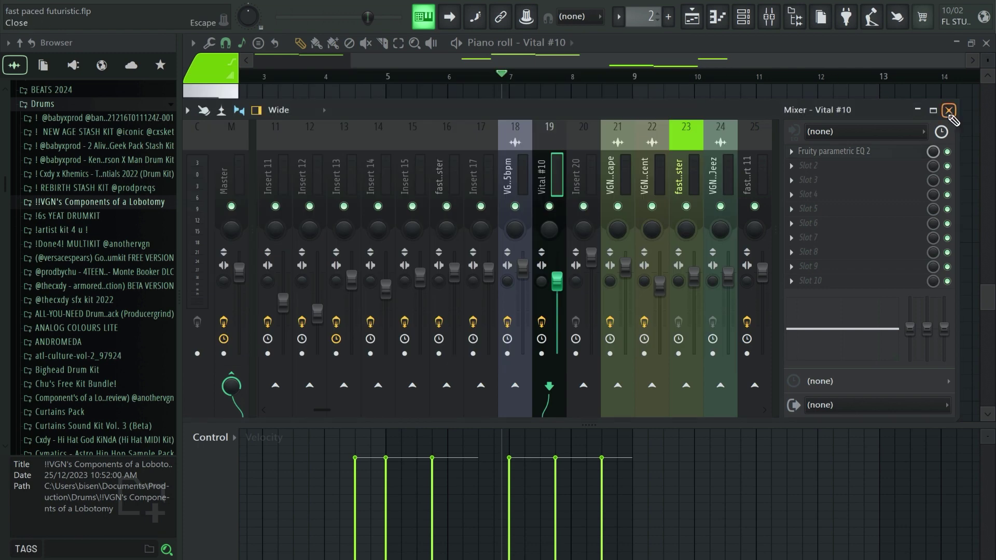
click(951, 114)
double_click(444, 188)
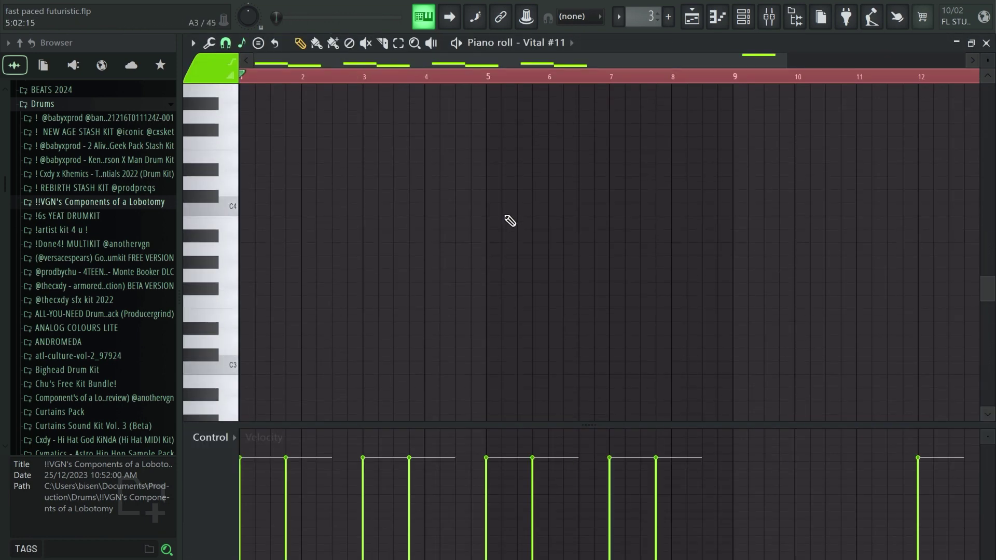
Play the Vital #11 melody and return to the Playlist to pick Vital #9.
key(space)
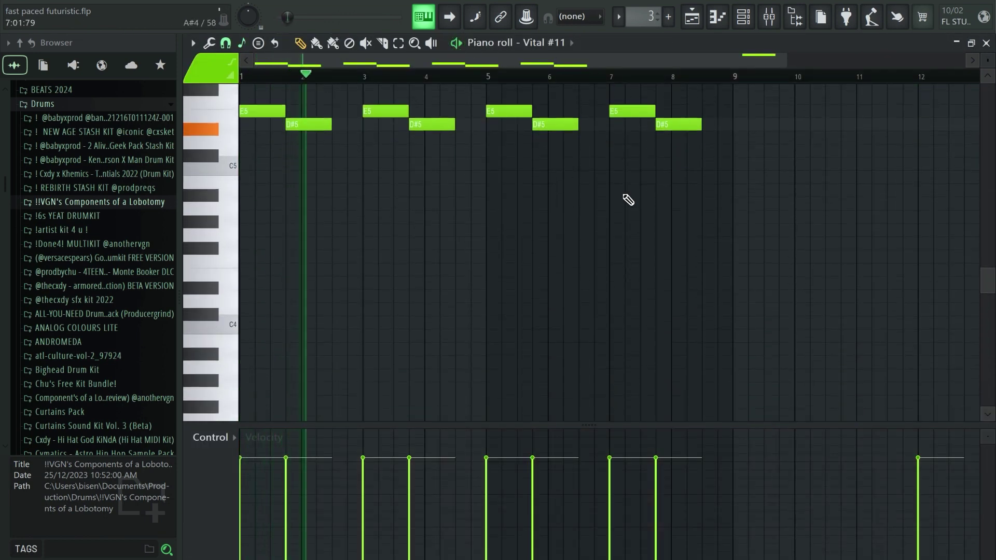
scroll(627, 200, up, 5)
scroll(630, 196, down, 2)
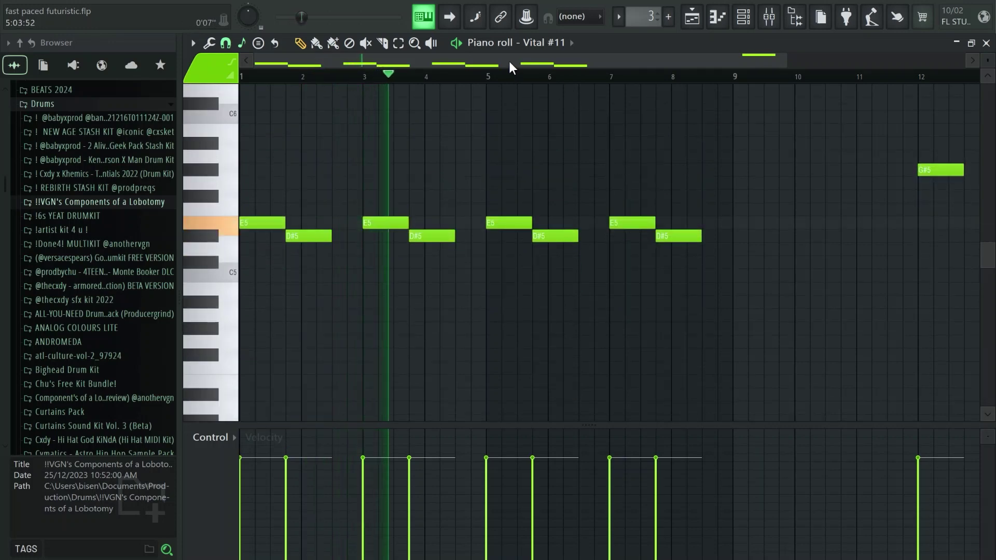
key(F5)
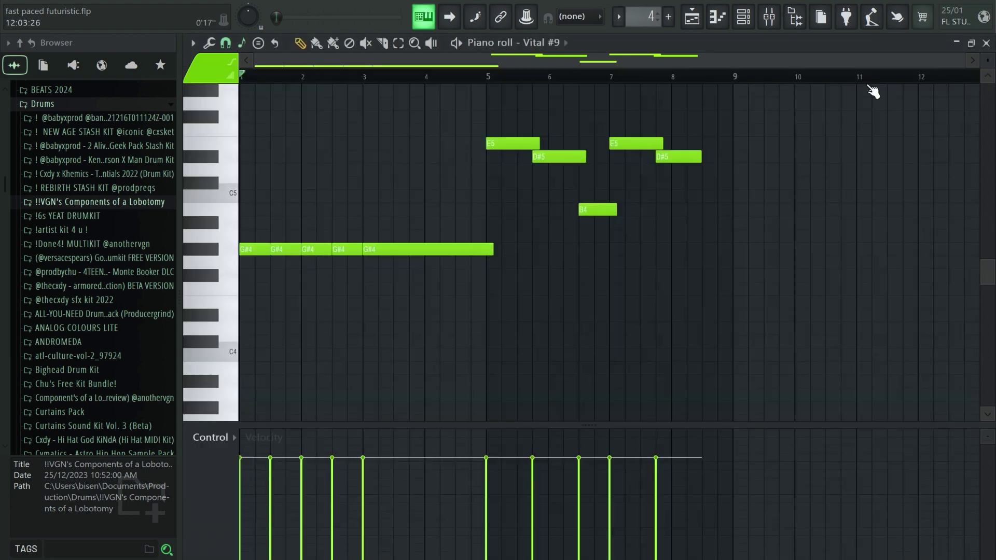
Audition the Vital #9 melody and bring up the Channel Rack to reach its synth.
click(464, 43)
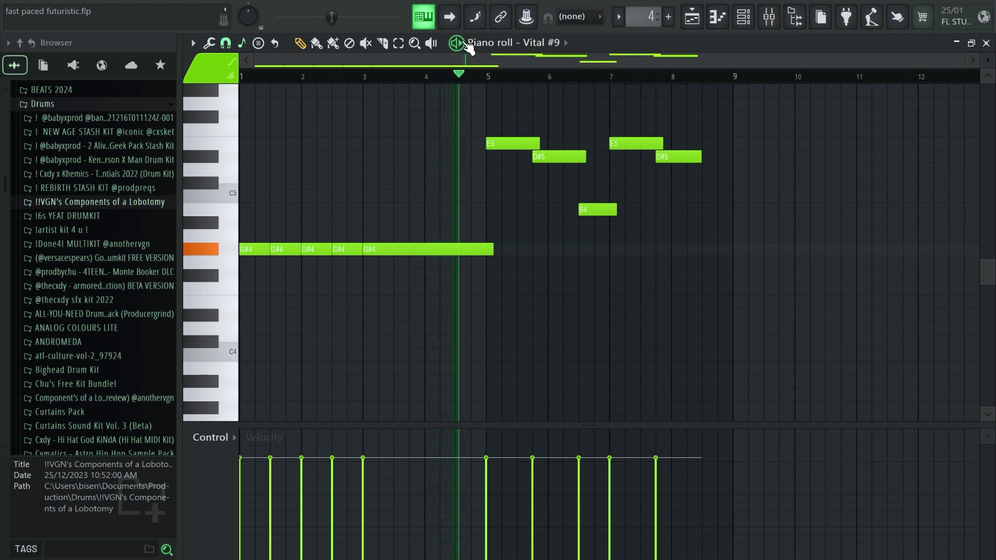
key(F6)
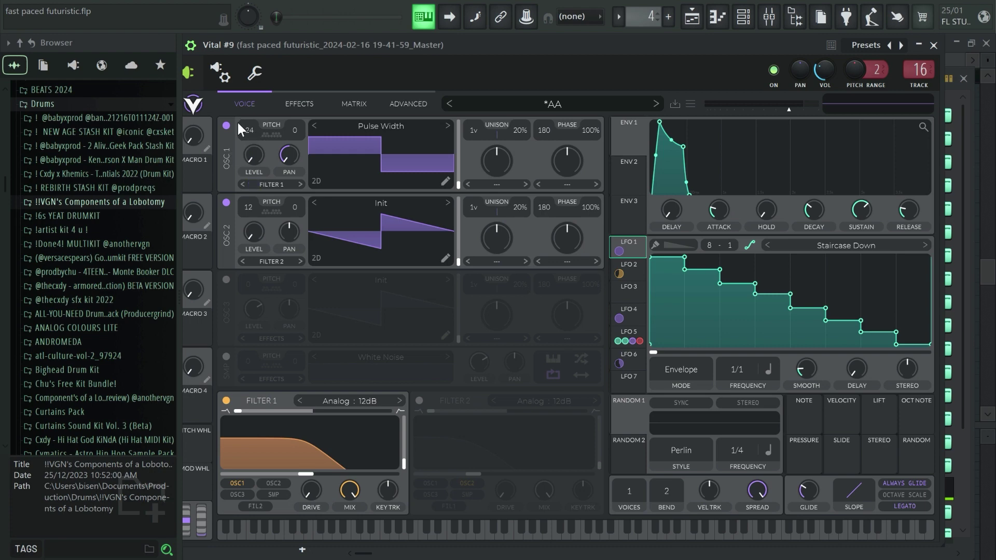
Turn off Vital #9's second oscillator and inspect the LFO 2, 4 and 5 shapes.
click(227, 201)
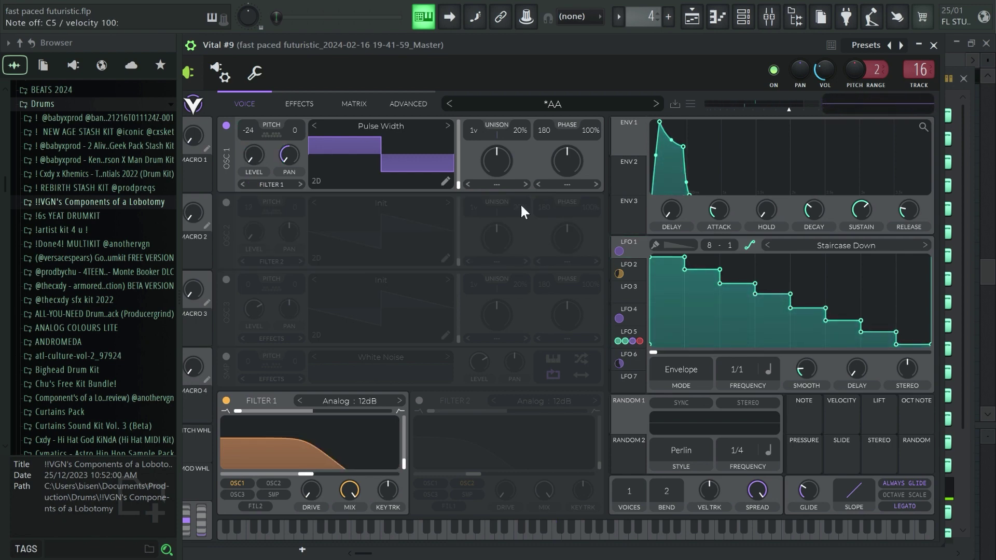
click(630, 274)
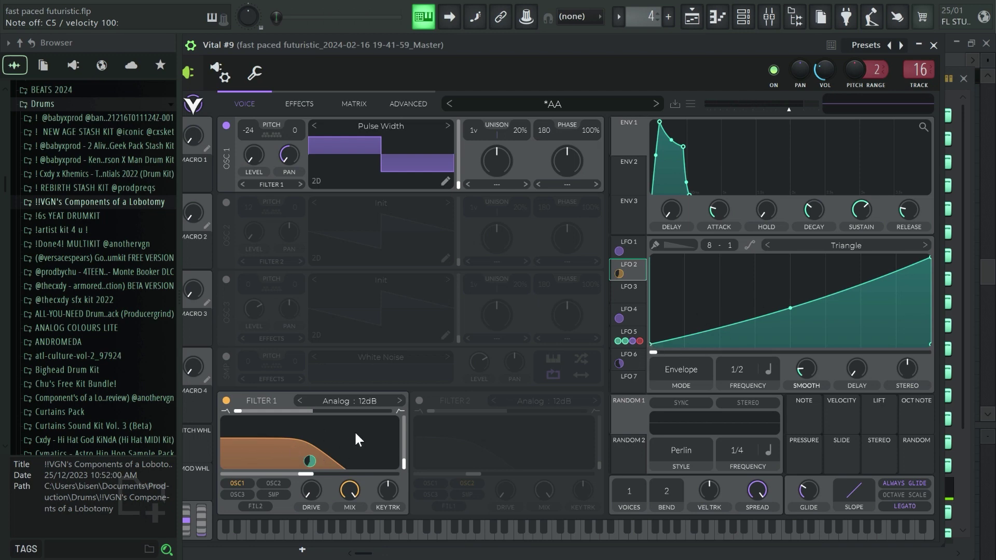
click(629, 312)
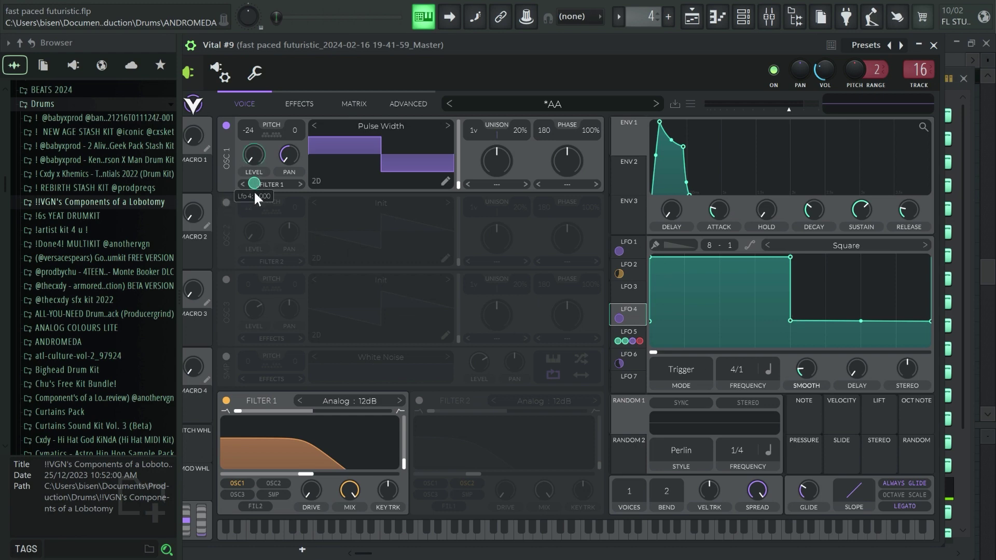
click(631, 332)
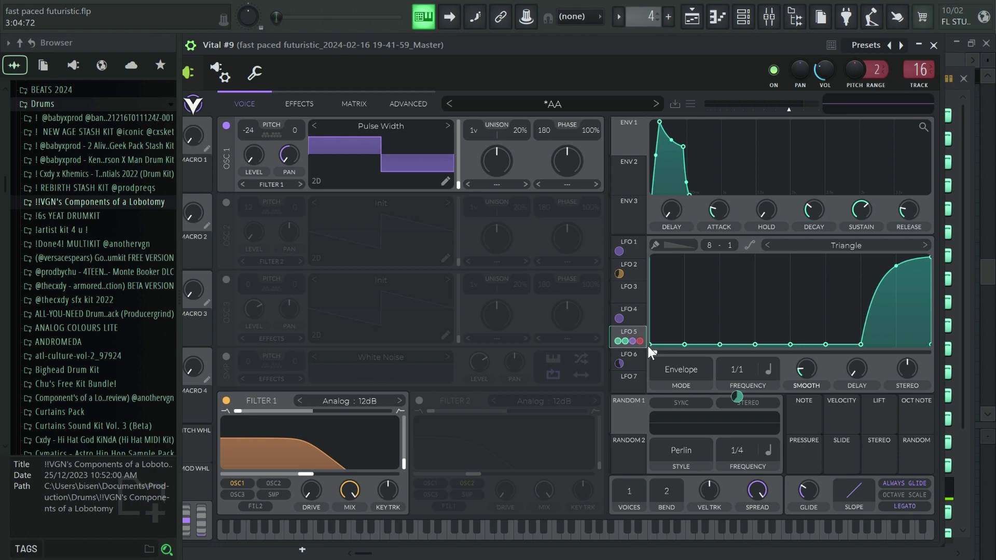
click(635, 316)
Assign LFO 4 to a synth parameter, remove that modulation, and audition a note.
drag(637, 318, 748, 382)
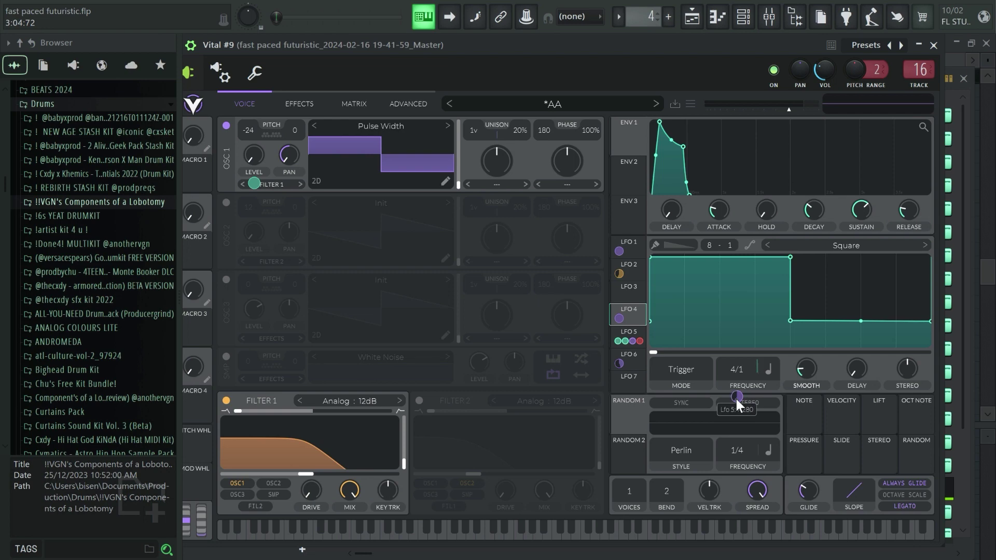
drag(737, 399, 650, 298)
key(z)
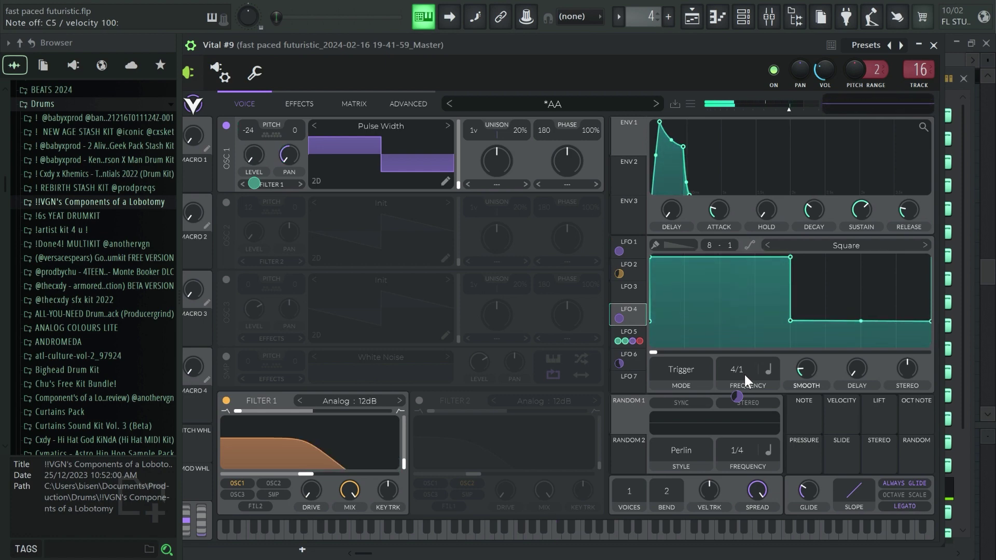
Check LFO 6 and LFO 5, audition the effects chain, then return to the Playlist.
click(629, 358)
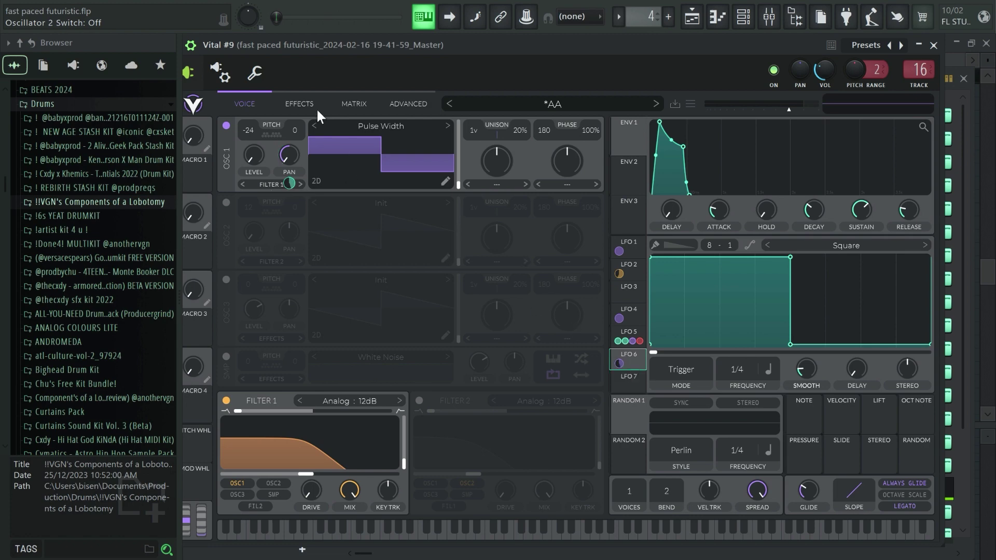
click(301, 106)
click(643, 331)
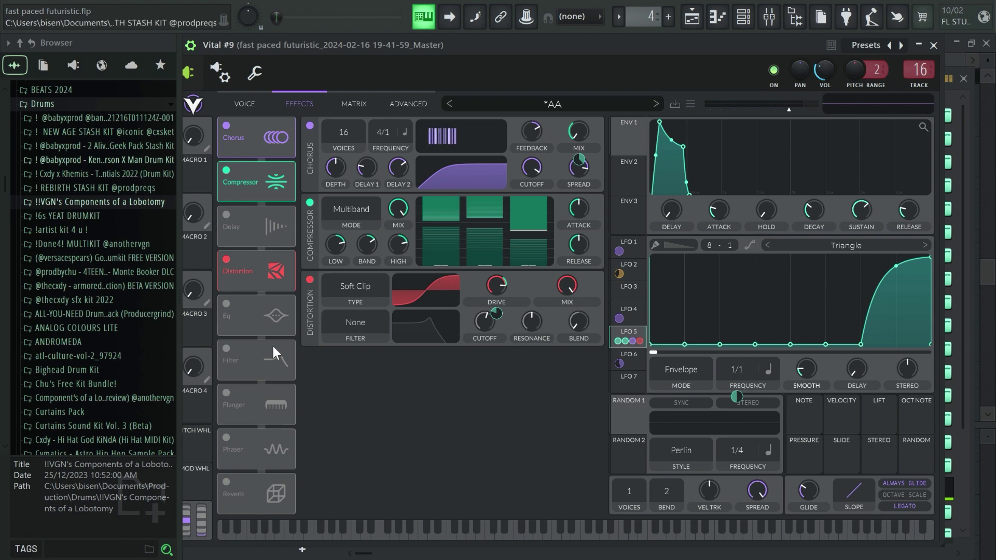
key(z)
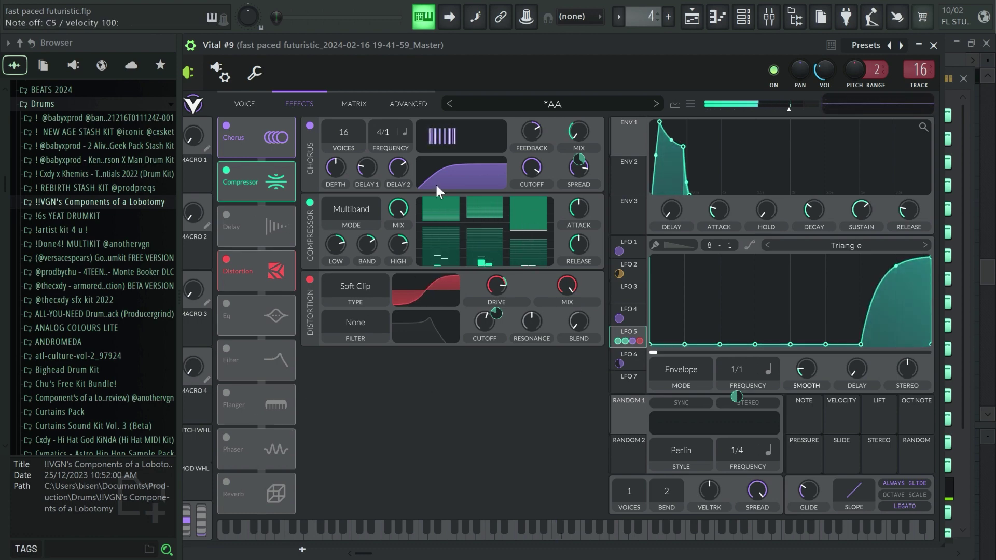
key(F7)
key(F5)
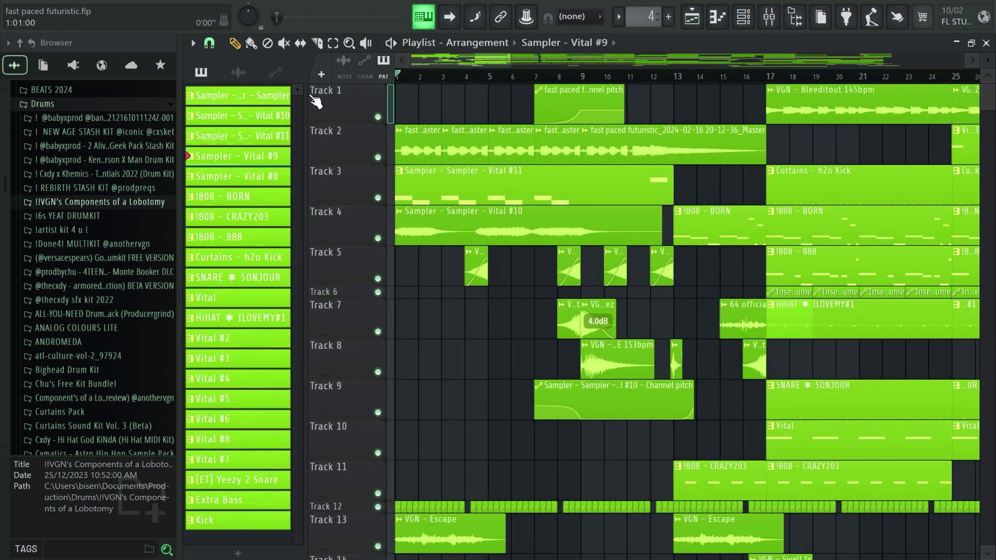
View Track 2's audio clip settings, solo and play Track 2, then play the Vital #8 pattern.
double_click(405, 152)
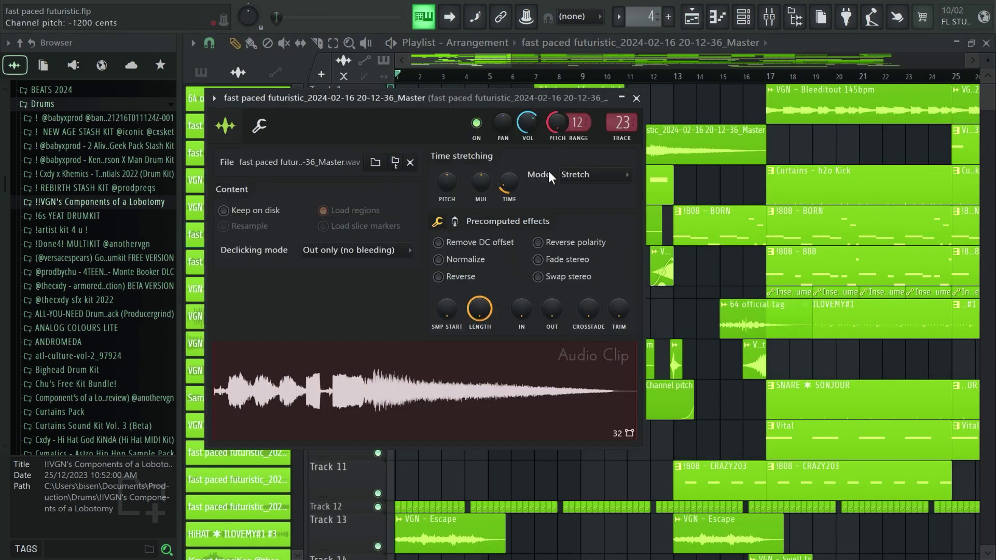
click(636, 98)
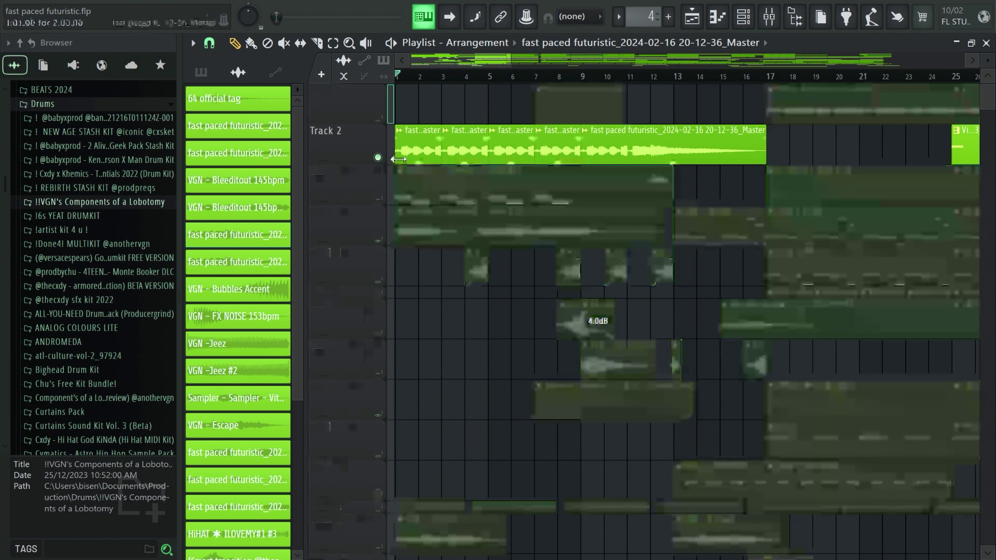
click(398, 158)
key(space)
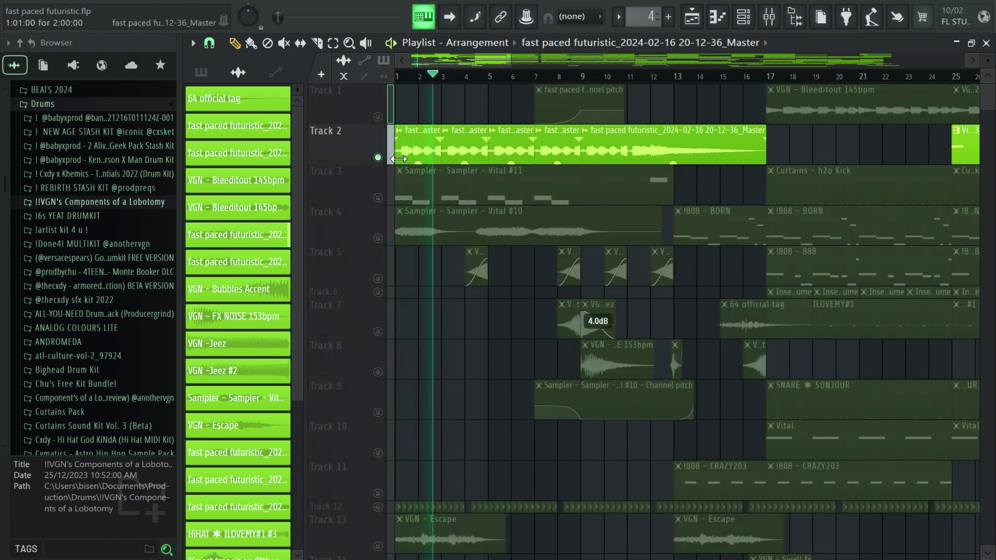
key(space)
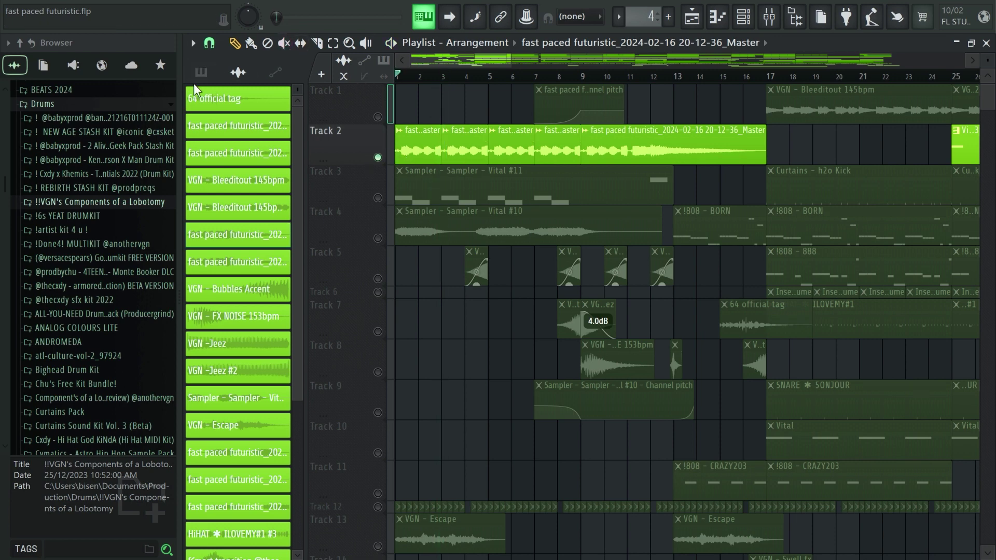
key(F7)
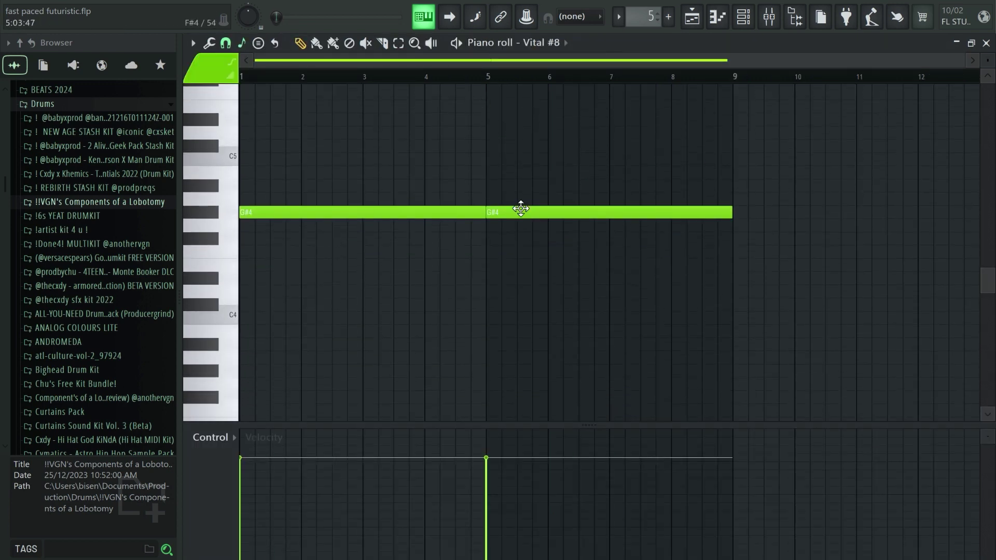
key(space)
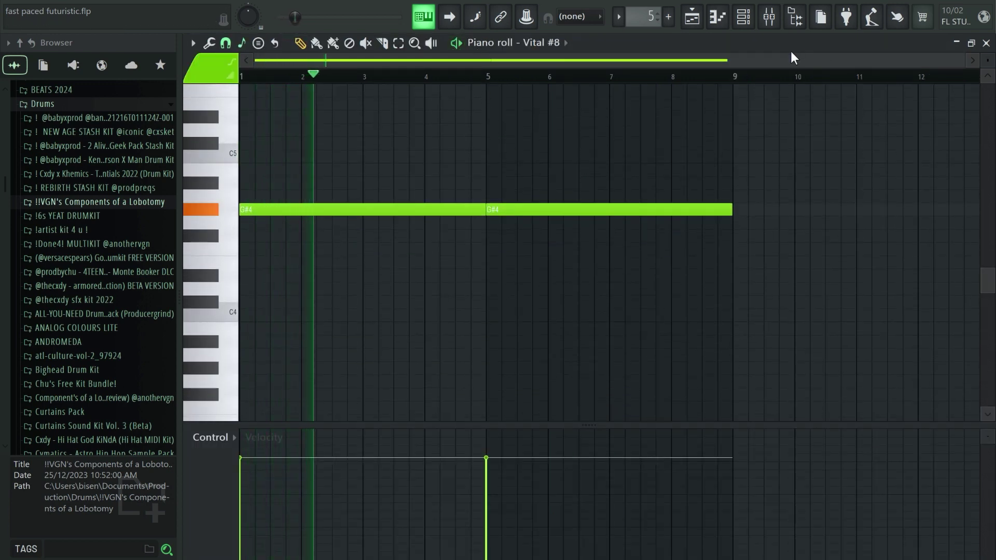
Stop playback and open the Vital #8 synth with its Staggered Phrases preset.
key(space)
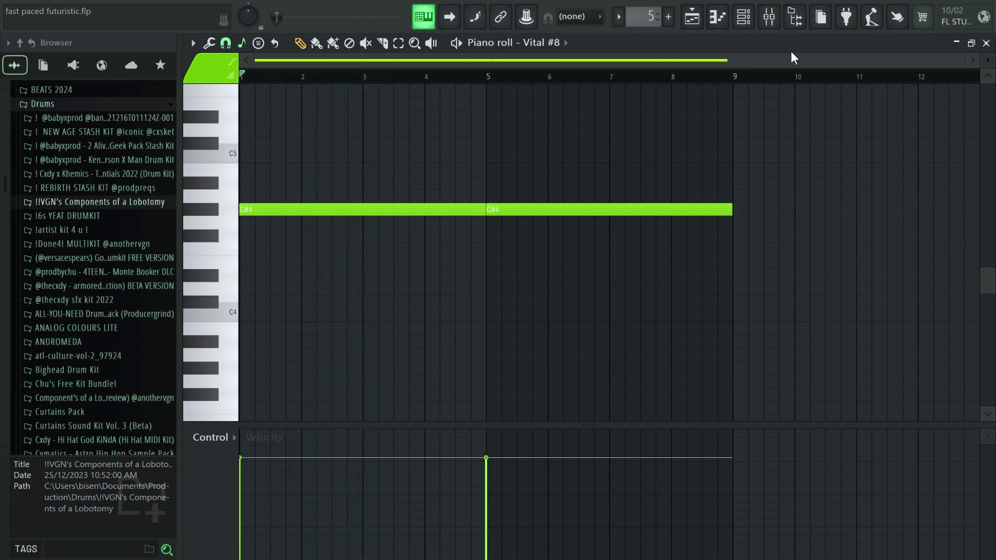
click(744, 17)
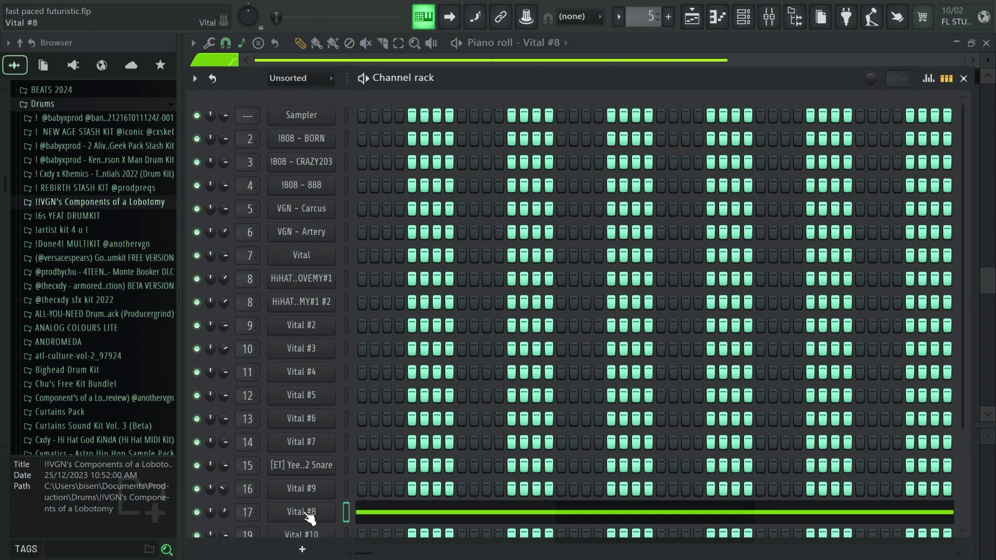
click(307, 518)
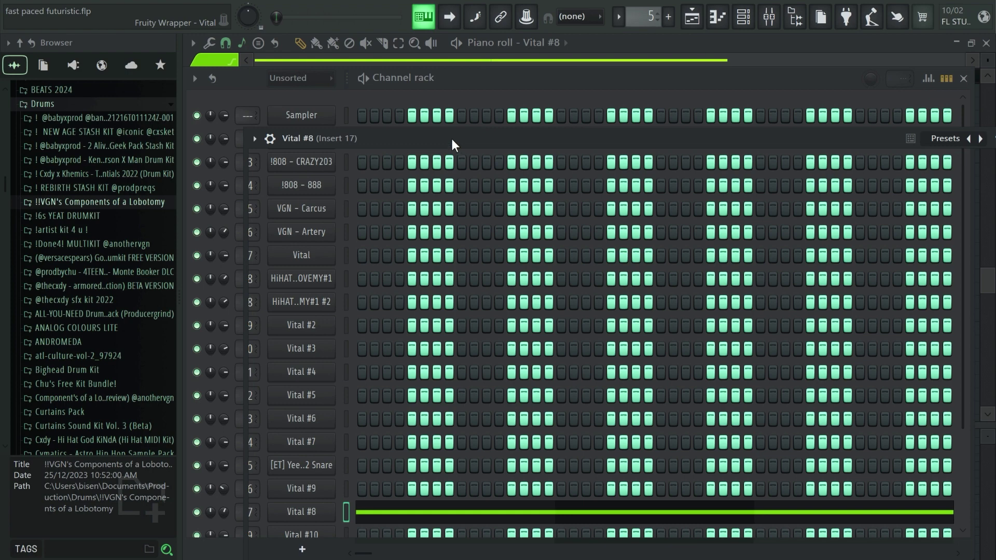
mouse_move(452, 139)
mouse_down()
mouse_move(369, 78)
mouse_move(392, 53)
mouse_up()
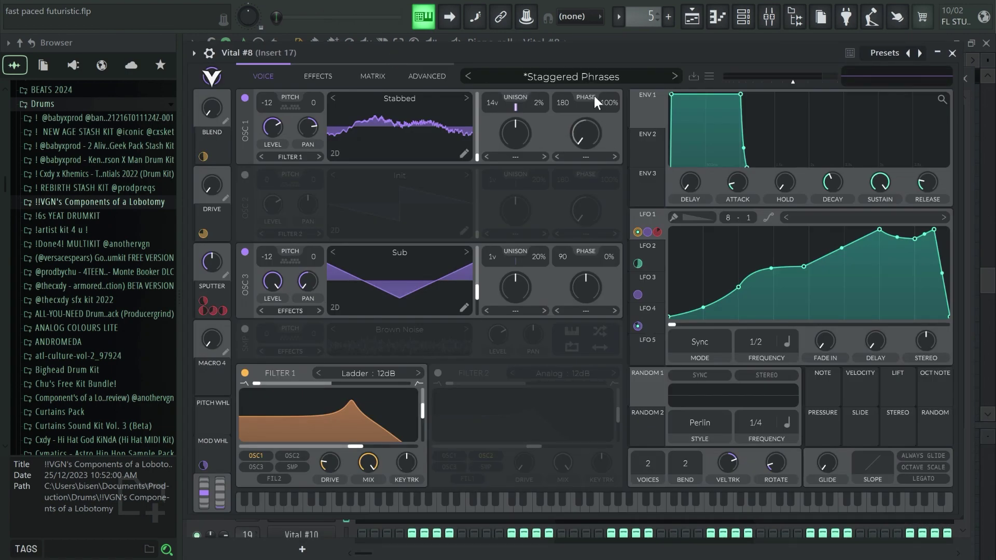
Back in the Playlist, rewind to the song start and solo Track 13.
key(F5)
key(space)
right_click(378, 465)
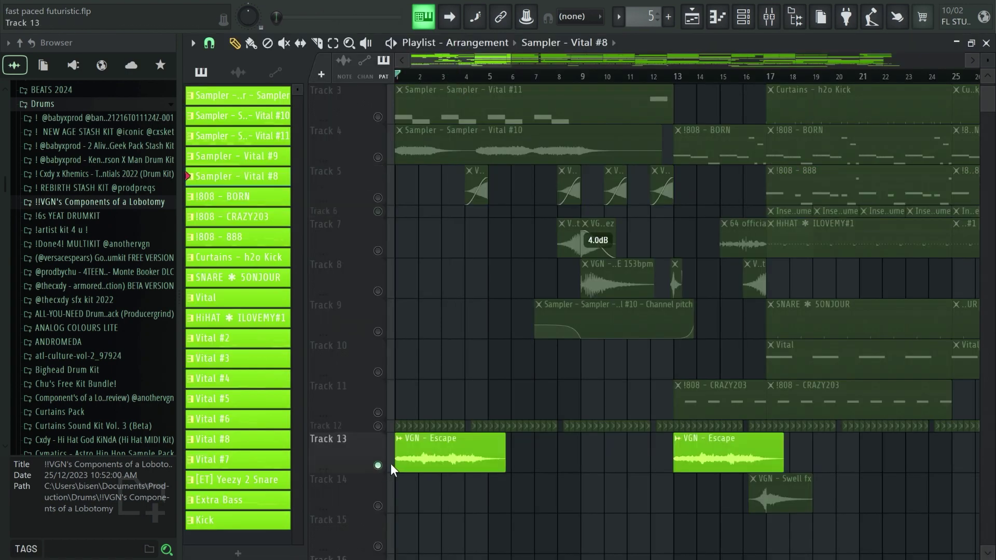
Play soloed Track 13, then solo Track 5 and play it from bar 4.
key(space)
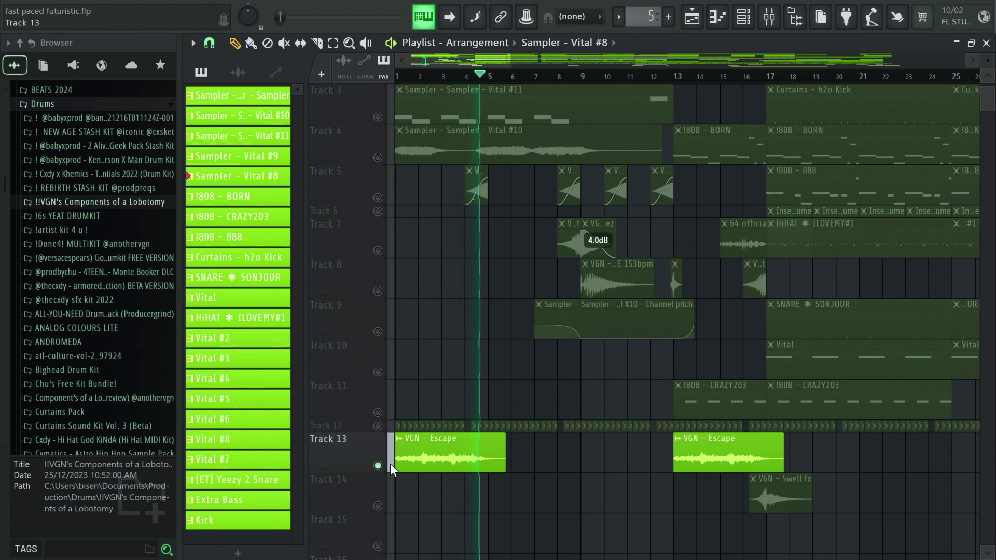
key(space)
click(343, 184)
click(463, 75)
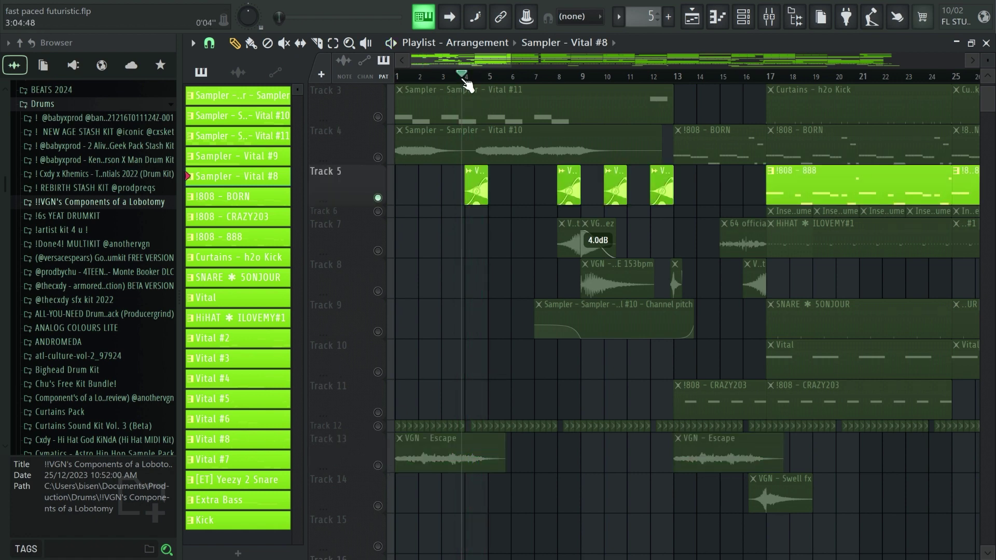
drag(464, 78, 467, 78)
key(space)
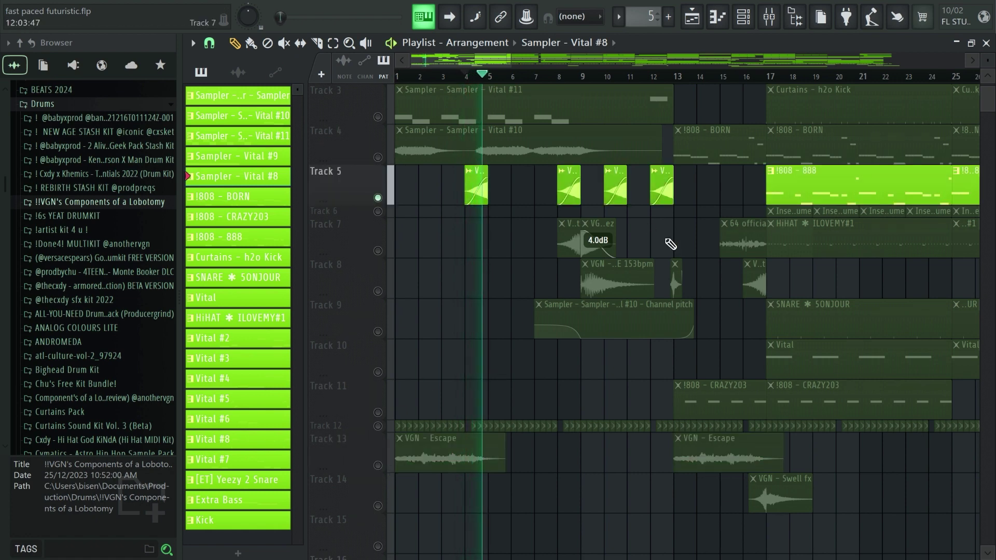
scroll(574, 283, up, 2)
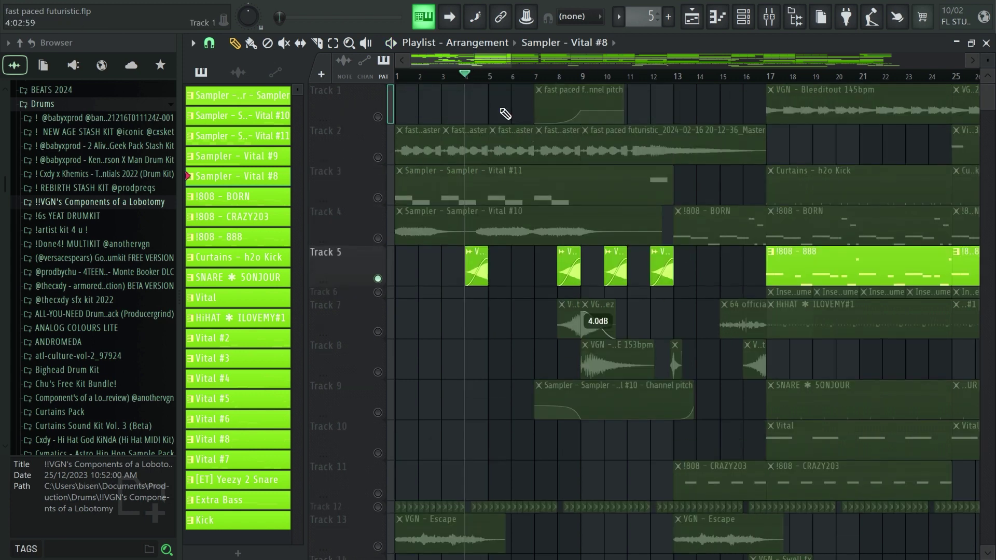
Solo and audition Track 7 from bar 8, then Track 8.
click(559, 78)
click(387, 289)
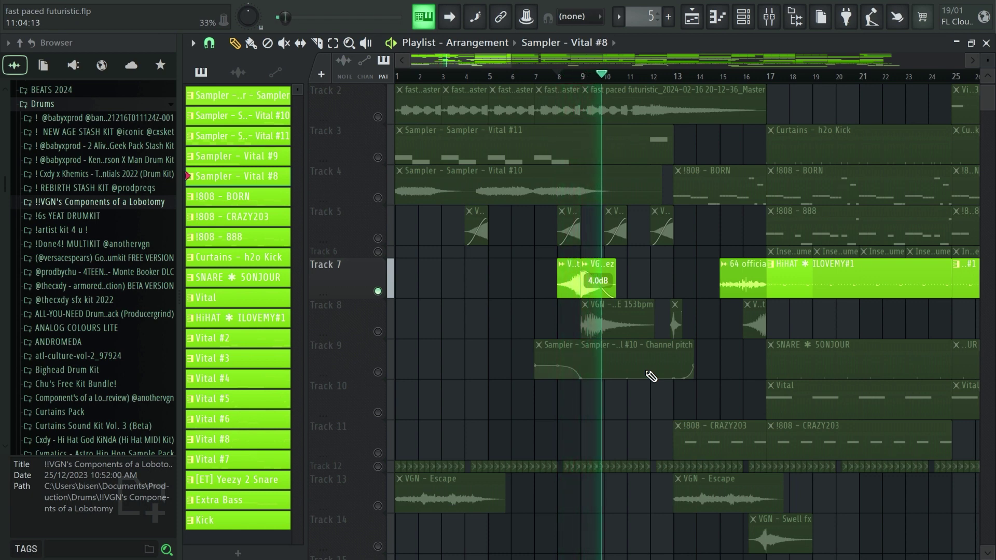
key(space)
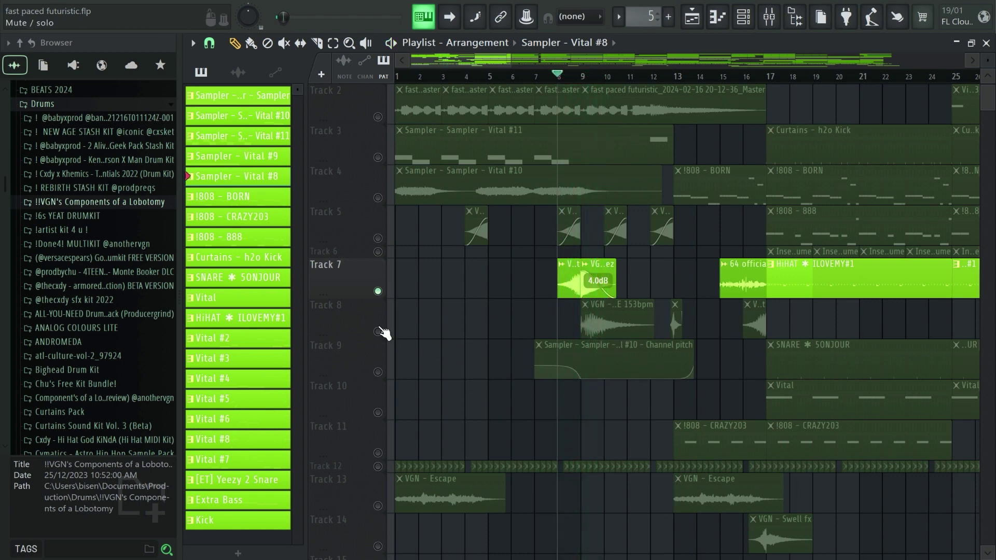
click(384, 333)
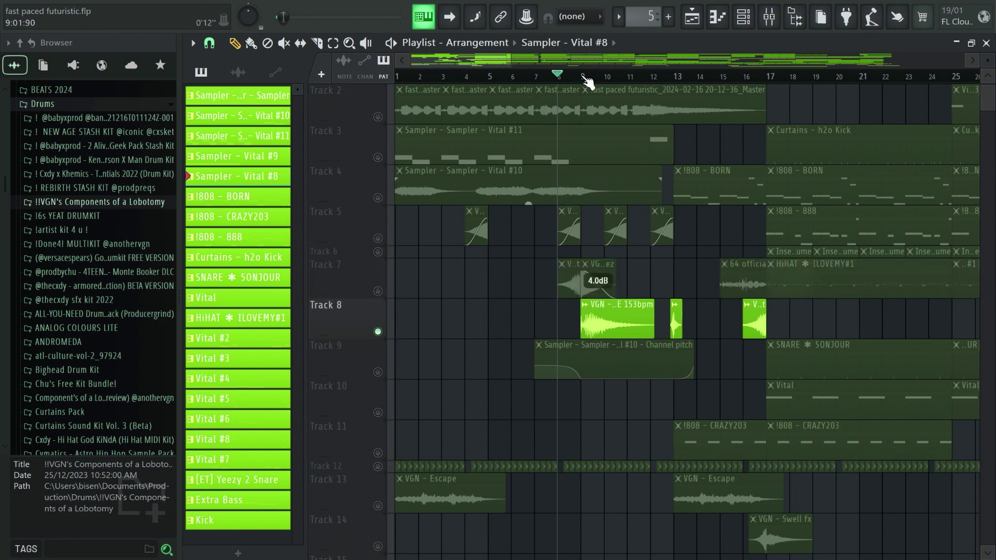
key(space)
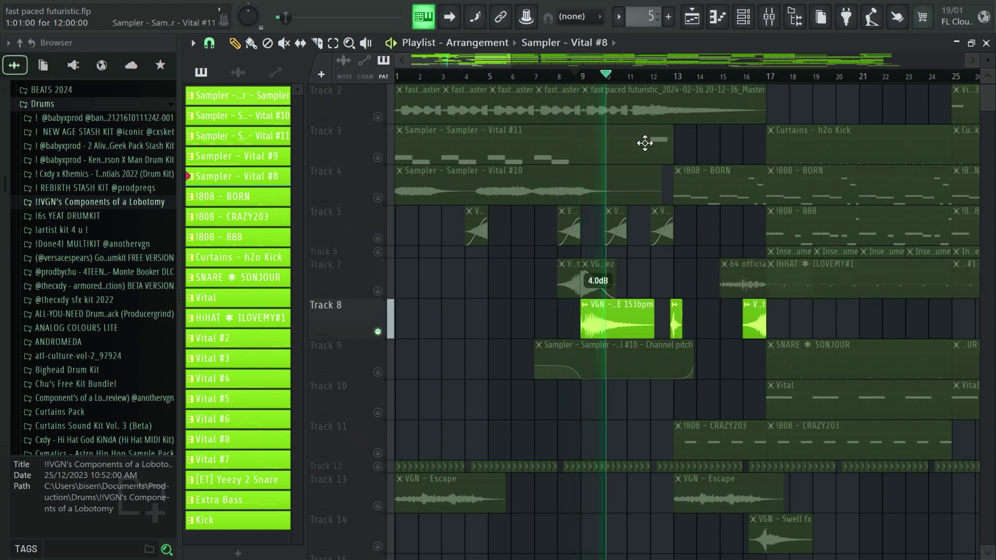
key(space)
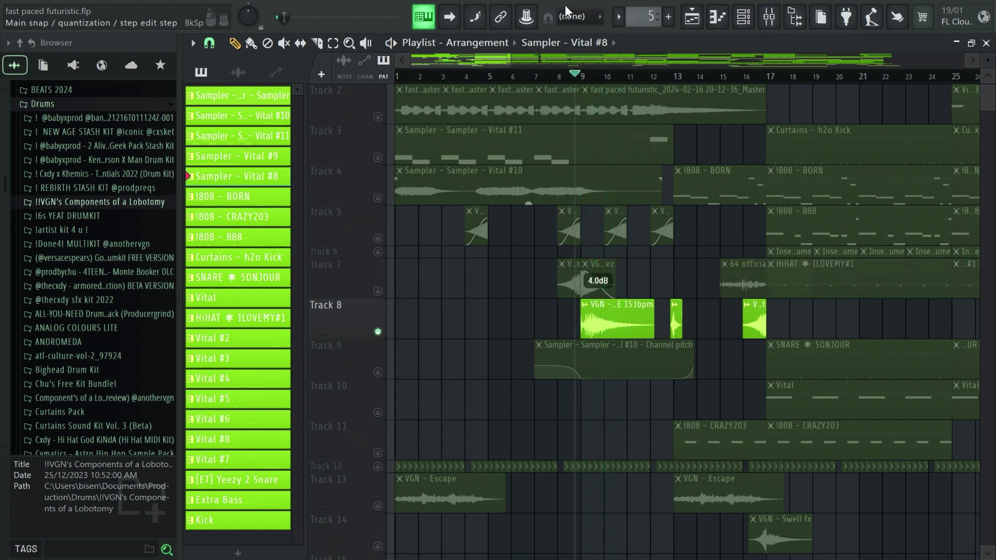
Toggle Track 2's solo and play the full mix from bar 11.
click(634, 75)
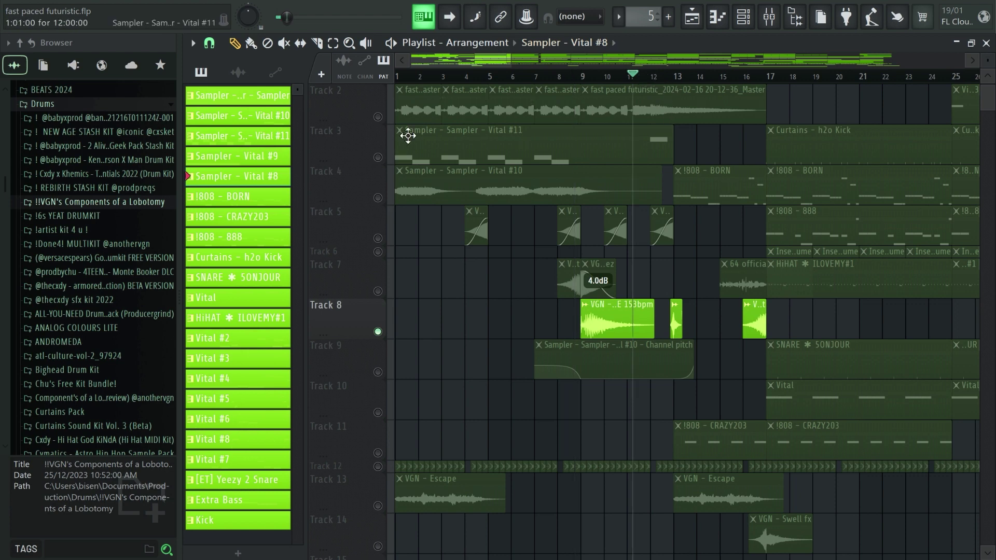
click(379, 117)
key(space)
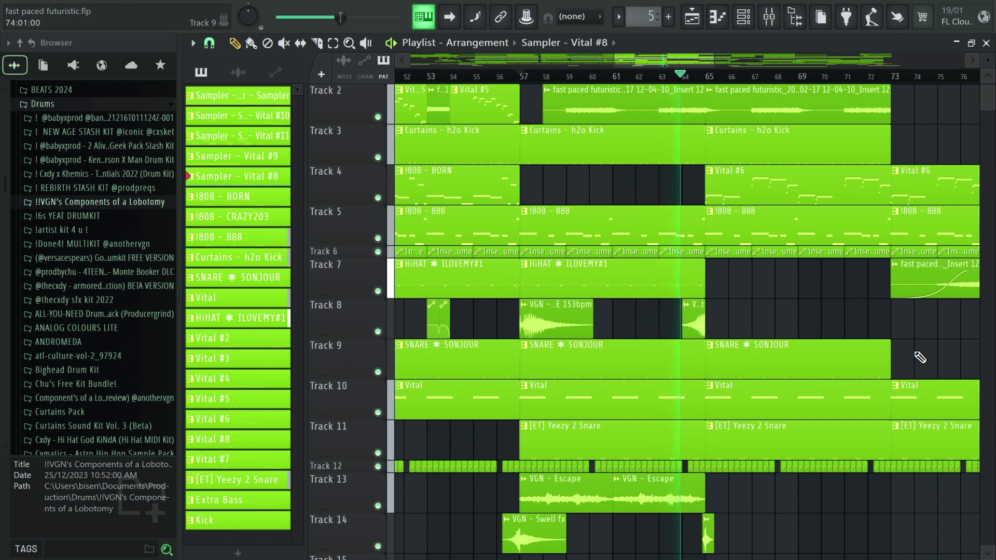
Open a Vital #5 lead melody clip in the piano roll.
double_click(479, 102)
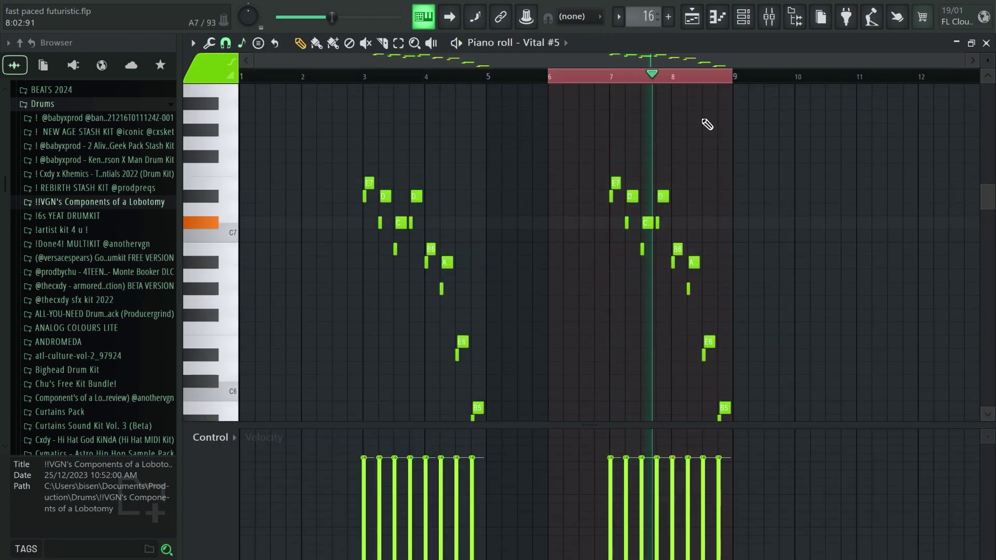
Open the Yeezy 2 Snare roll's notes from the Playlist, stop playback, then bring up Vital #6.
key(F5)
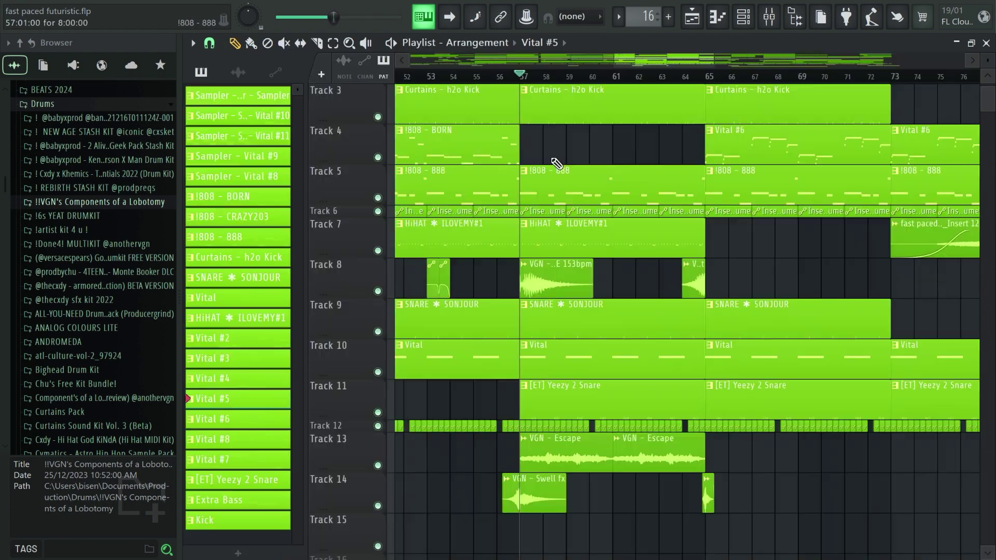
double_click(592, 397)
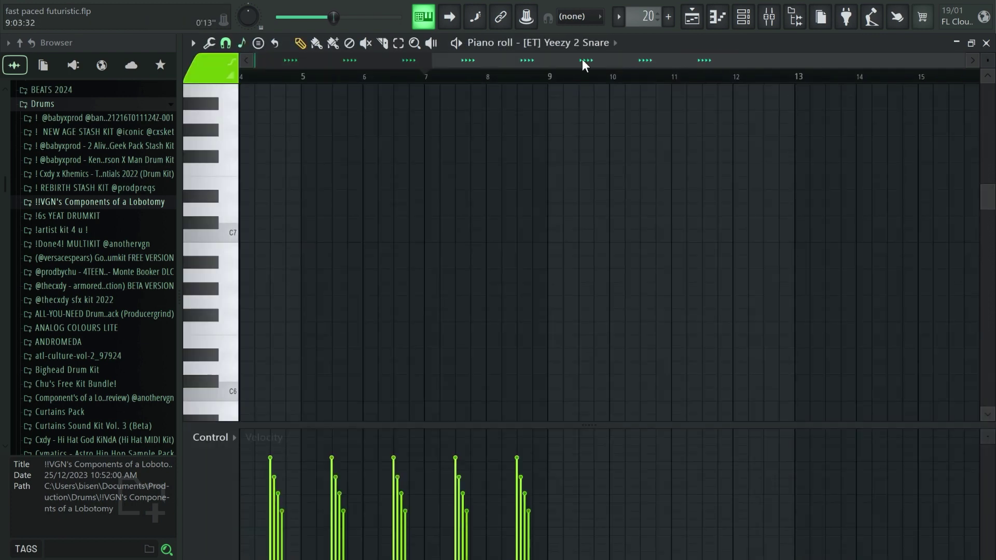
key(space)
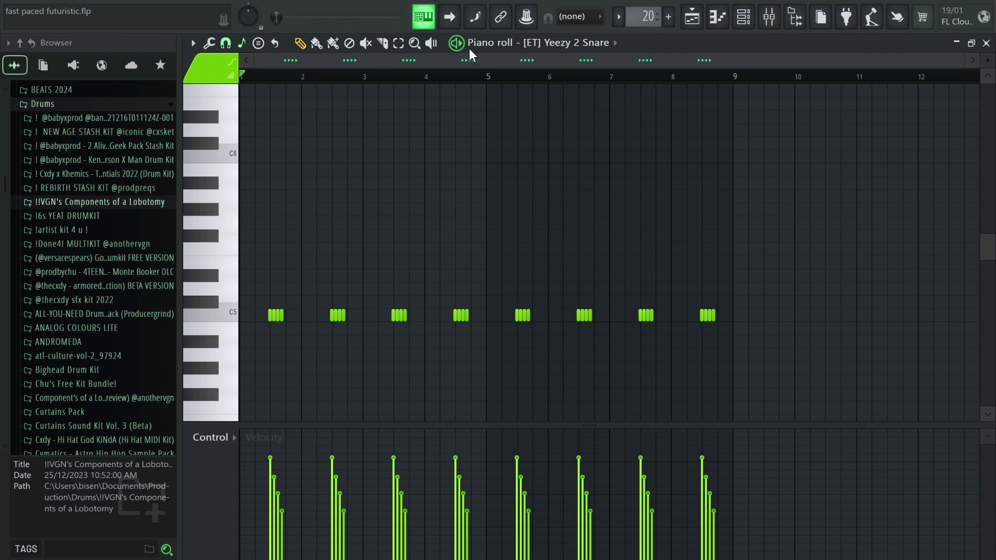
scroll(276, 261, down, 3)
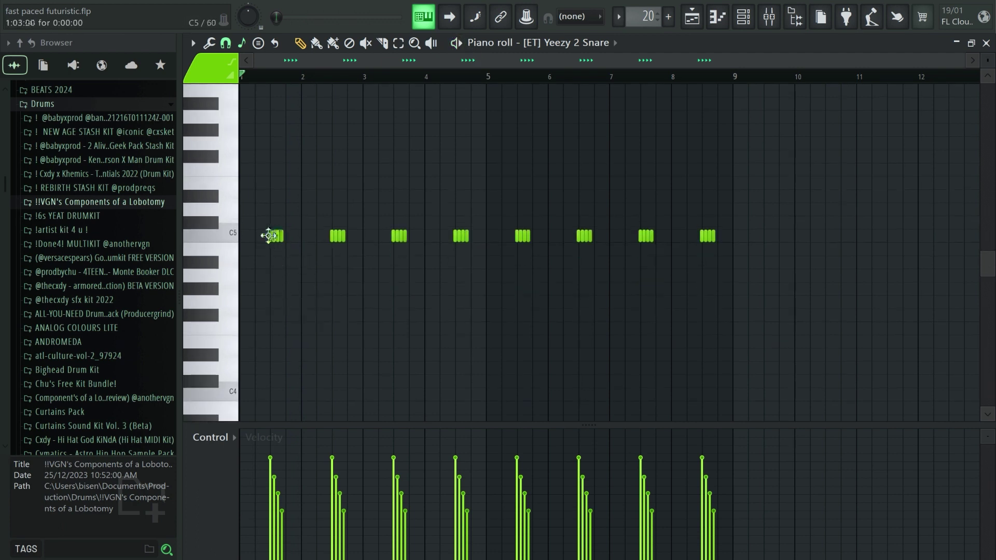
key(F9)
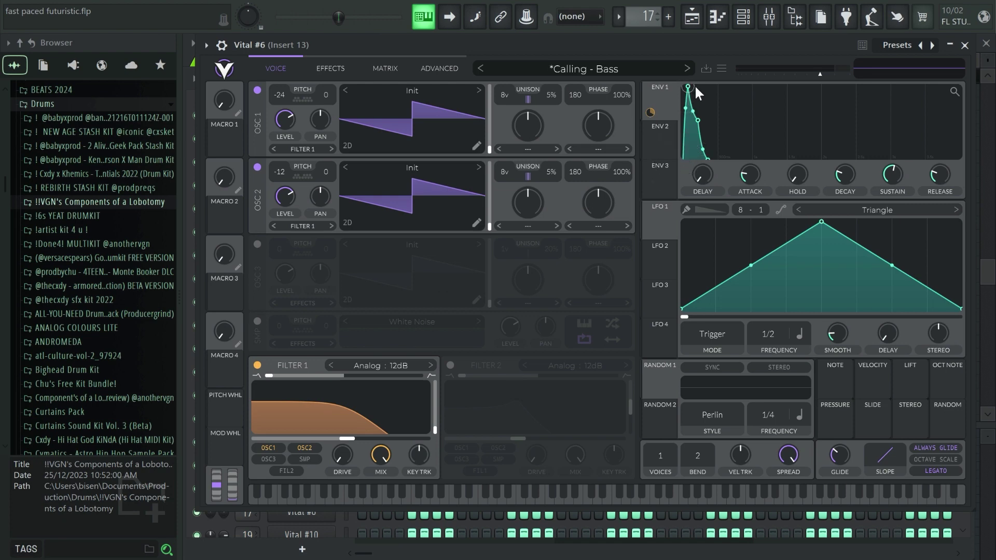
Play a note on the Calling - Bass patch, view its effects, then return to the Playlist.
key(z)
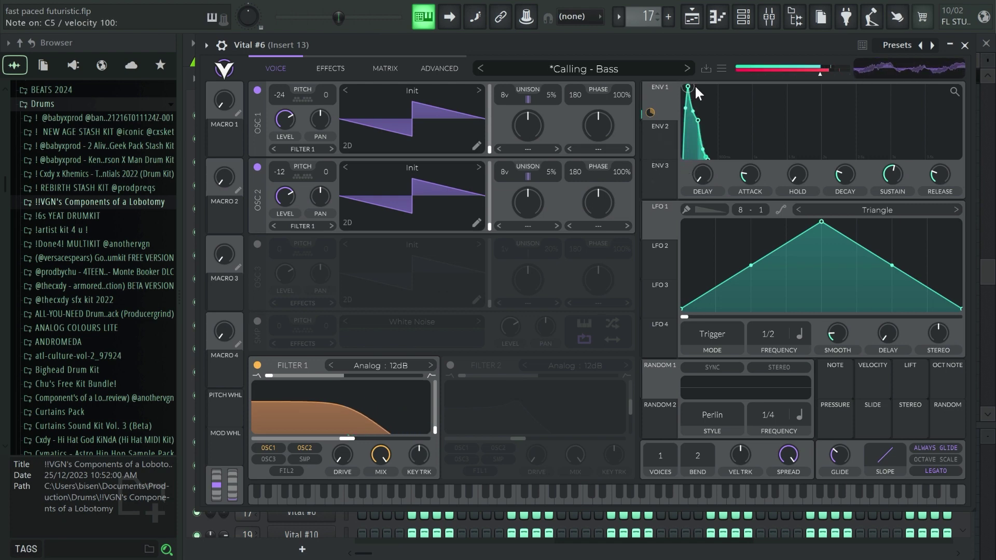
click(330, 68)
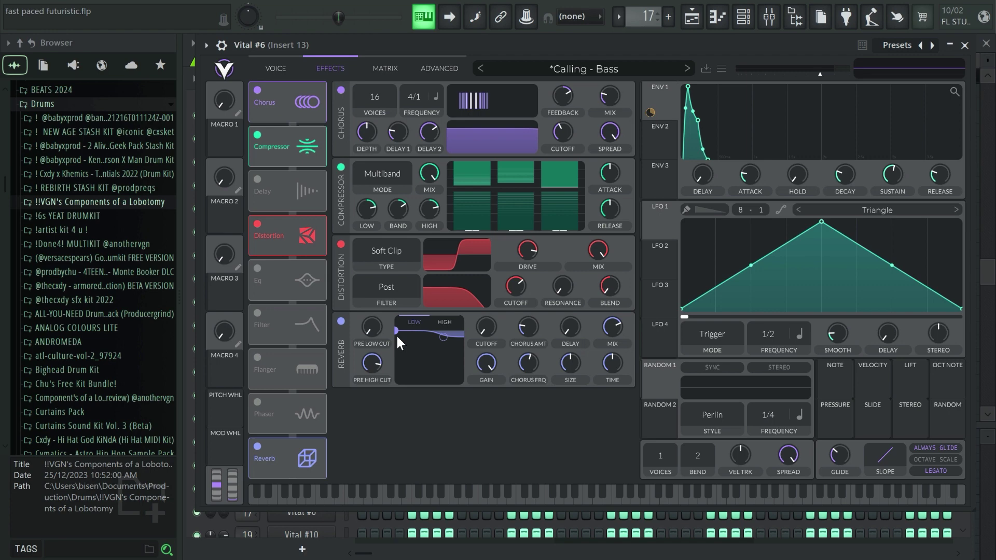
key(F5)
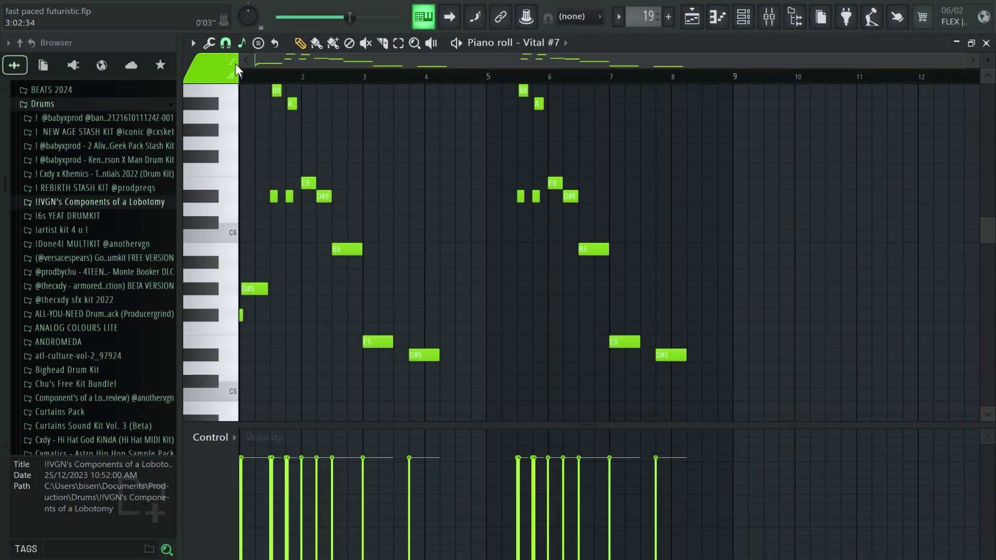
Rewind to bar 1, zoom in, play the Vital #7 lead melody, then open the Channel rack.
drag(348, 16, 276, 17)
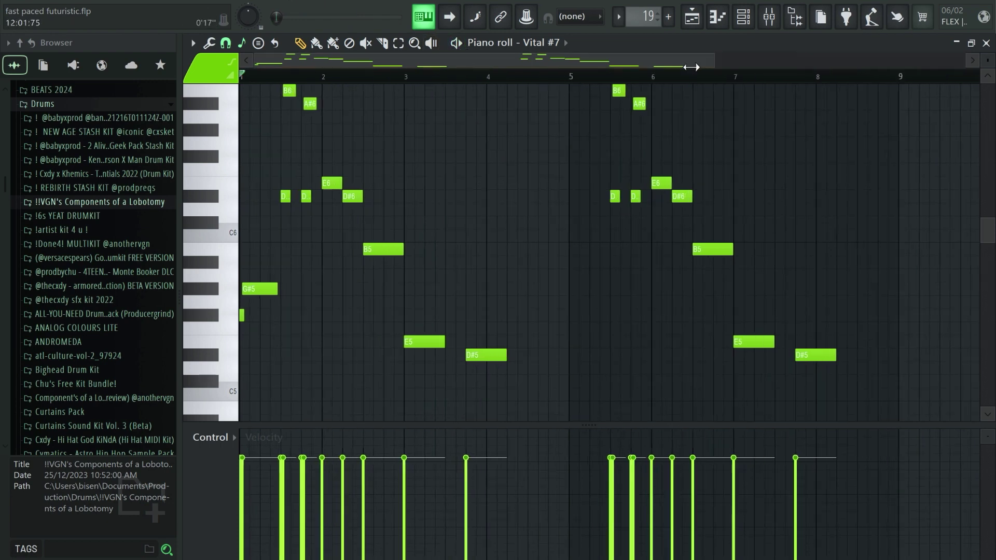
drag(963, 60, 619, 60)
click(457, 43)
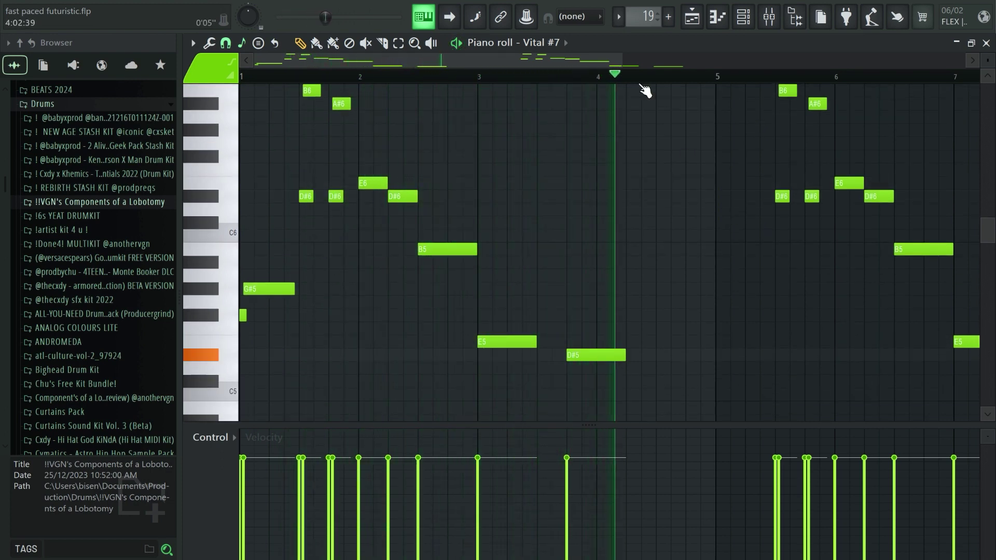
key(space)
click(743, 16)
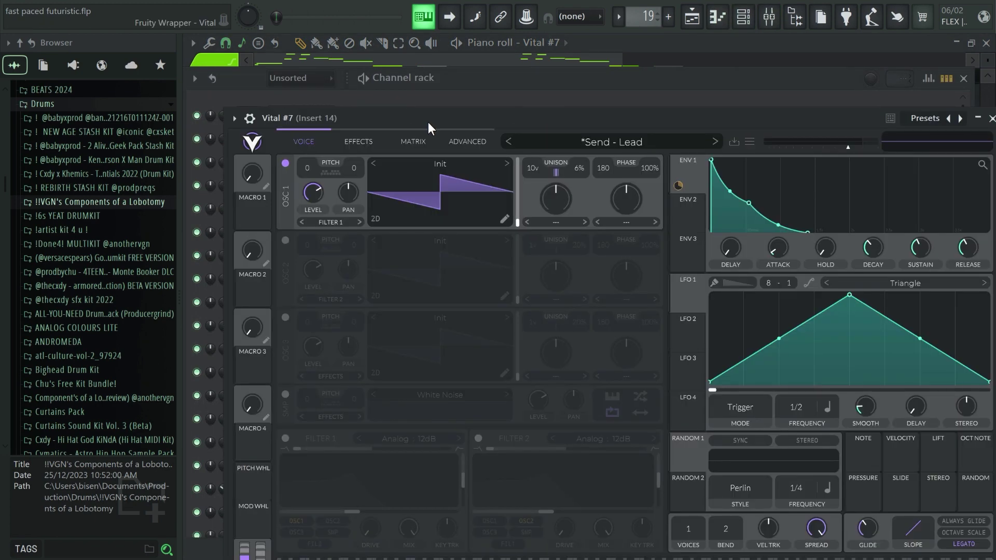
Preview the Send - Lead patch, raise its reverb mix to 100%, and preview again.
drag(428, 123, 395, 43)
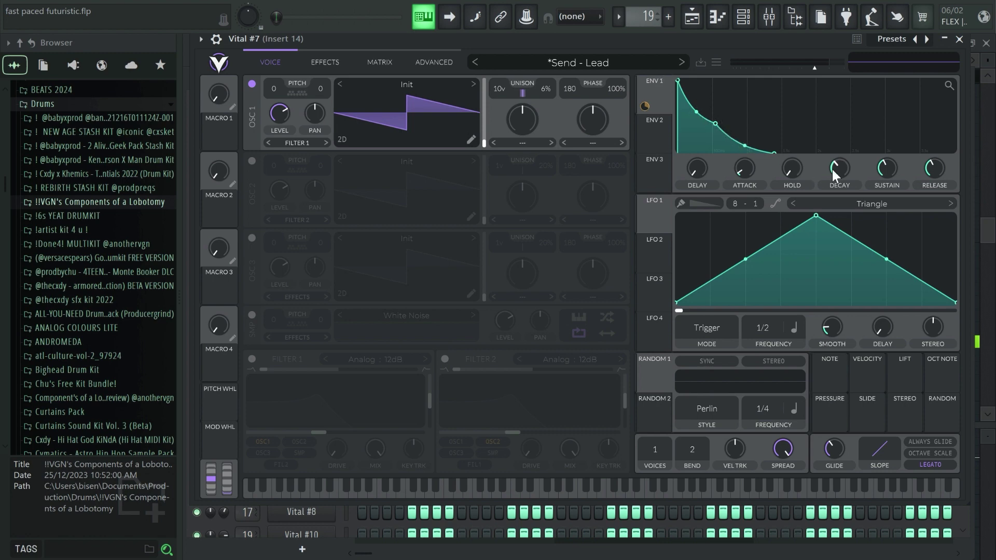
key(z)
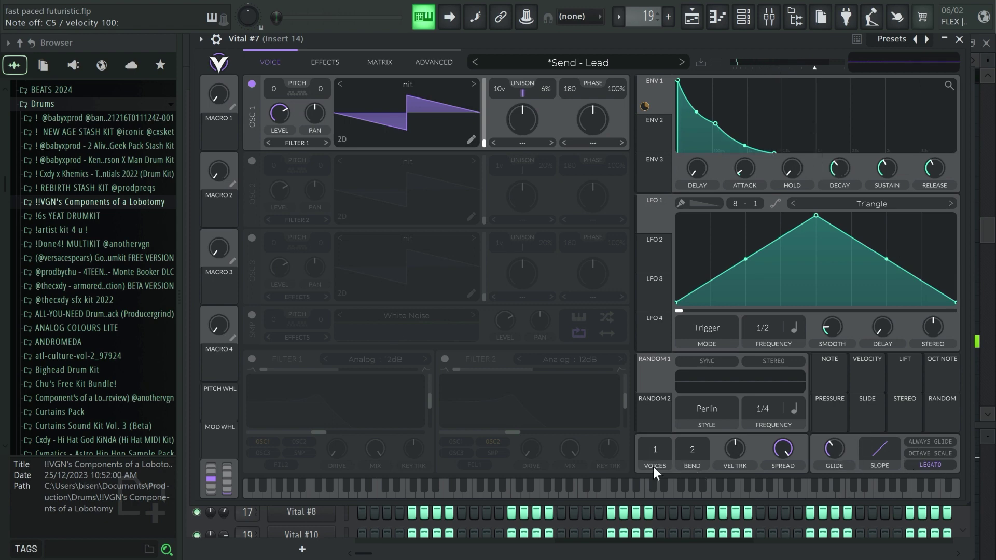
click(324, 61)
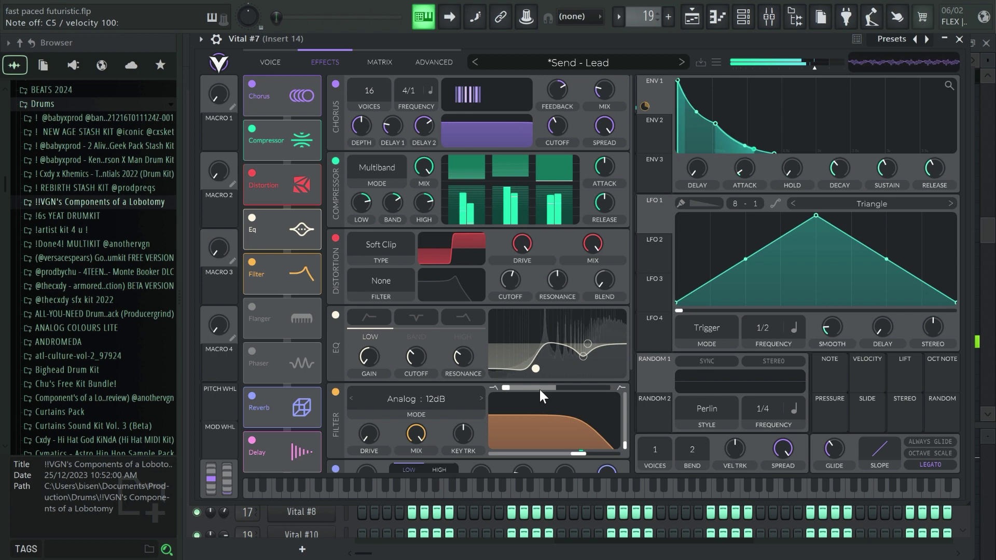
scroll(539, 387, down, 2)
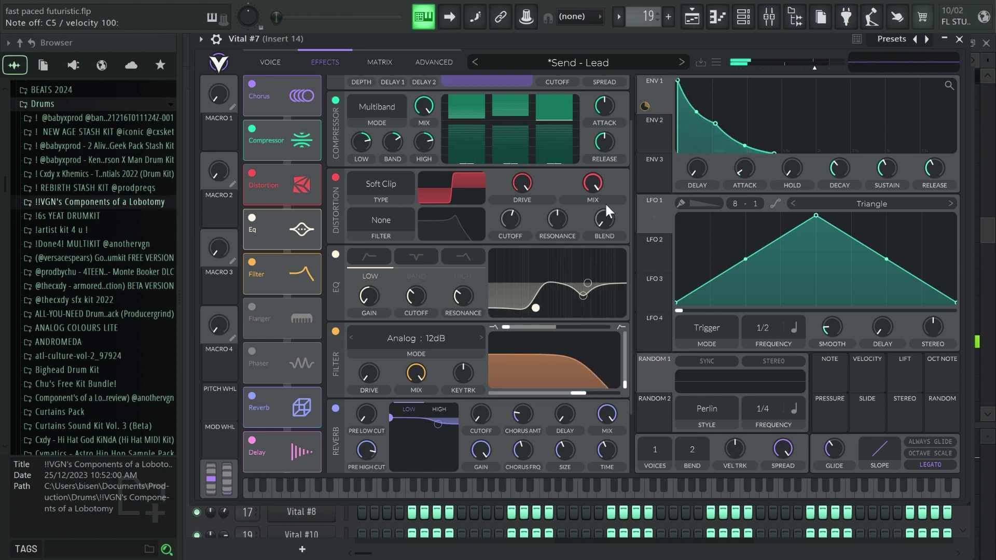
scroll(604, 203, down, 2)
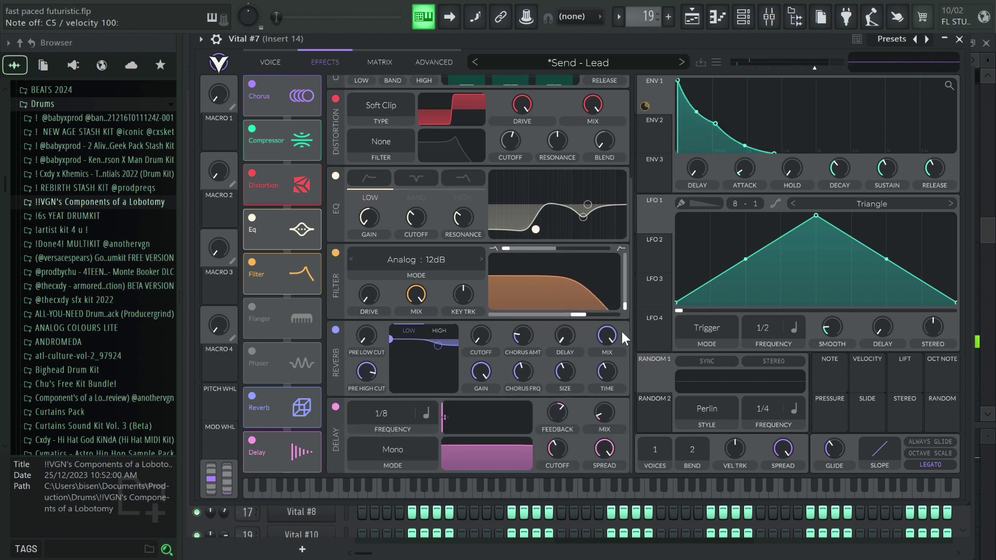
drag(604, 337, 613, 303)
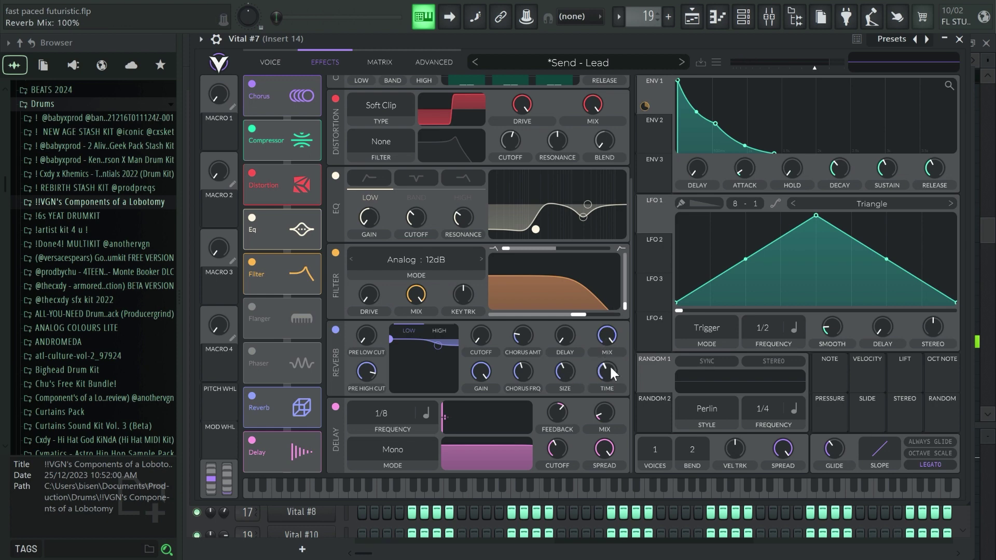
key(z)
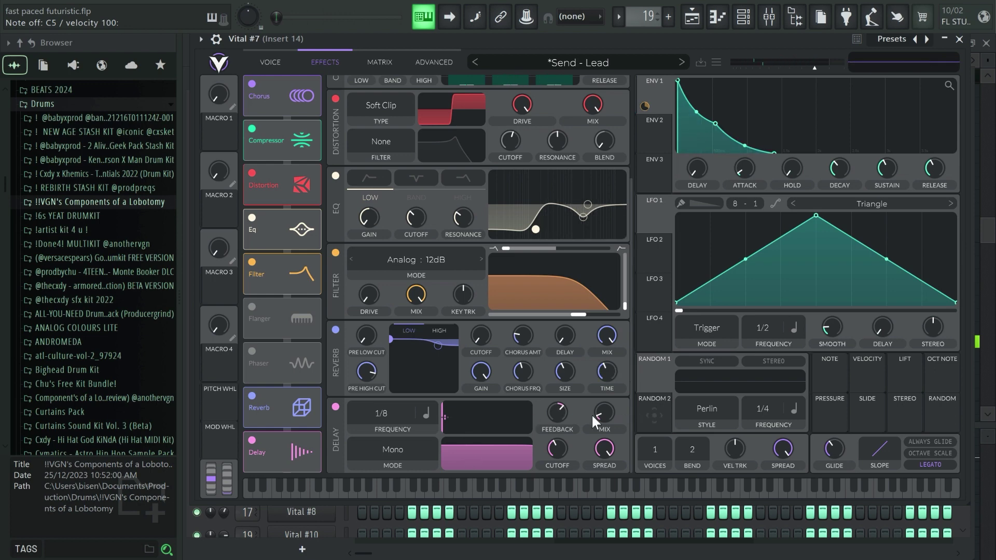
Open and close the channel's Distructor and Parametric EQ 2 effects.
click(779, 23)
click(747, 141)
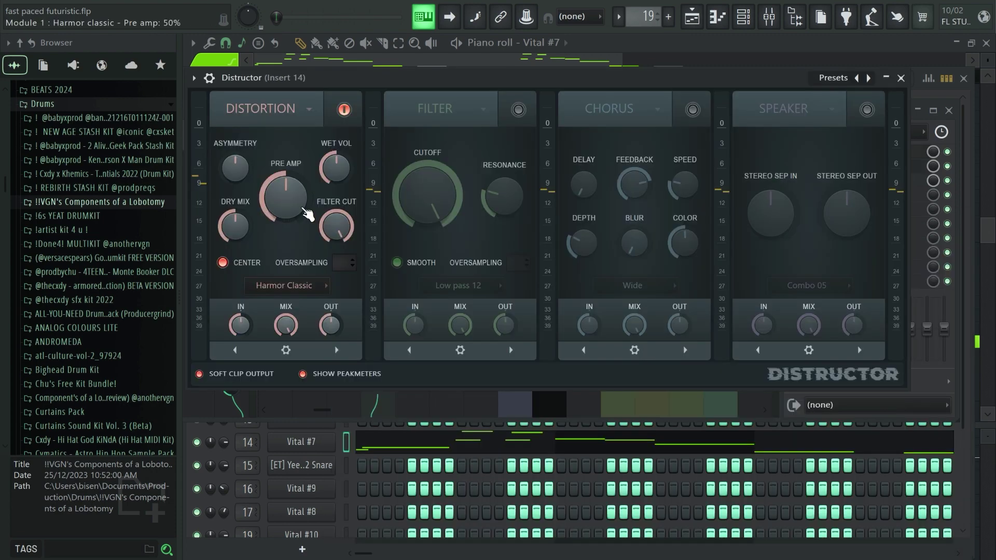
click(902, 78)
click(827, 180)
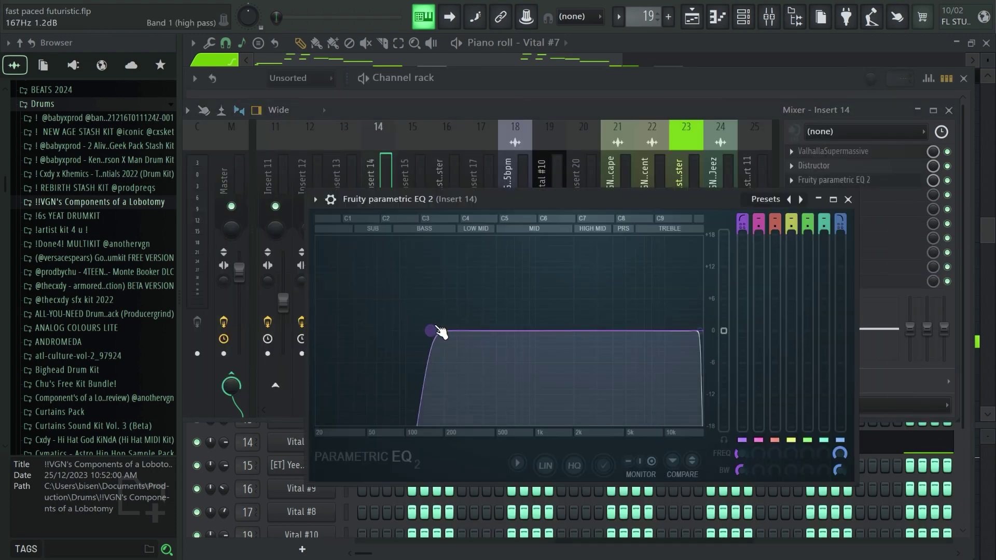
click(970, 88)
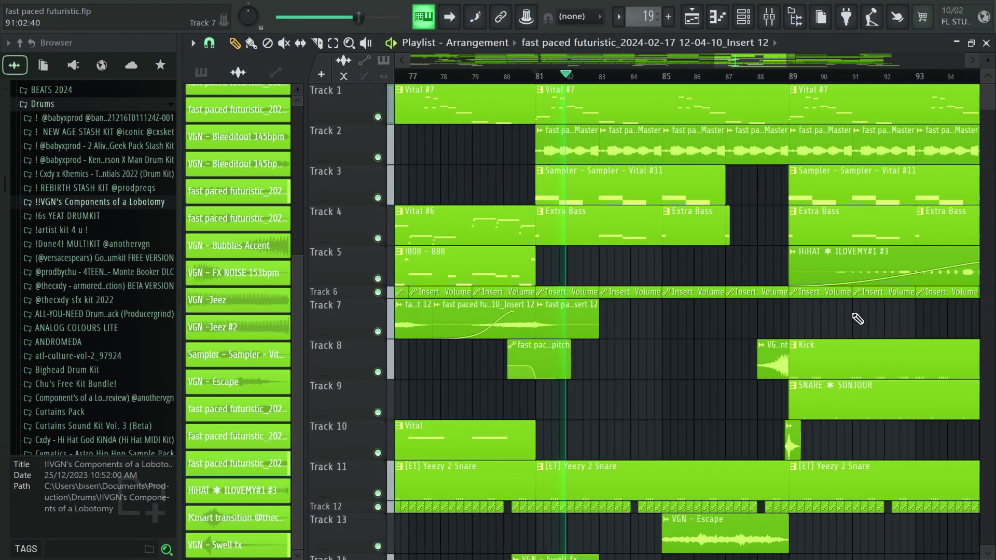
scroll(779, 321, down, 1)
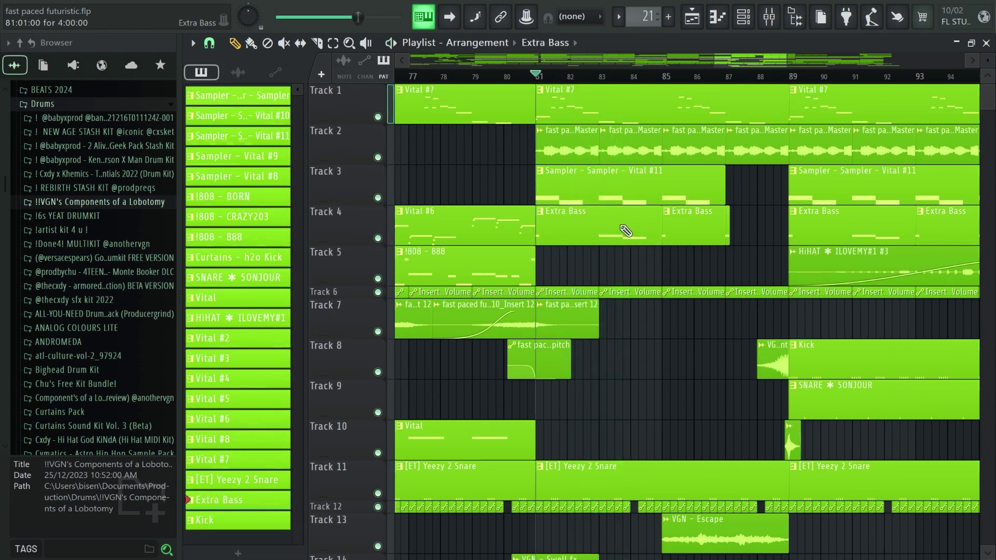
Open the Extra Bass notes and play them, jumping to bar 3.
double_click(541, 194)
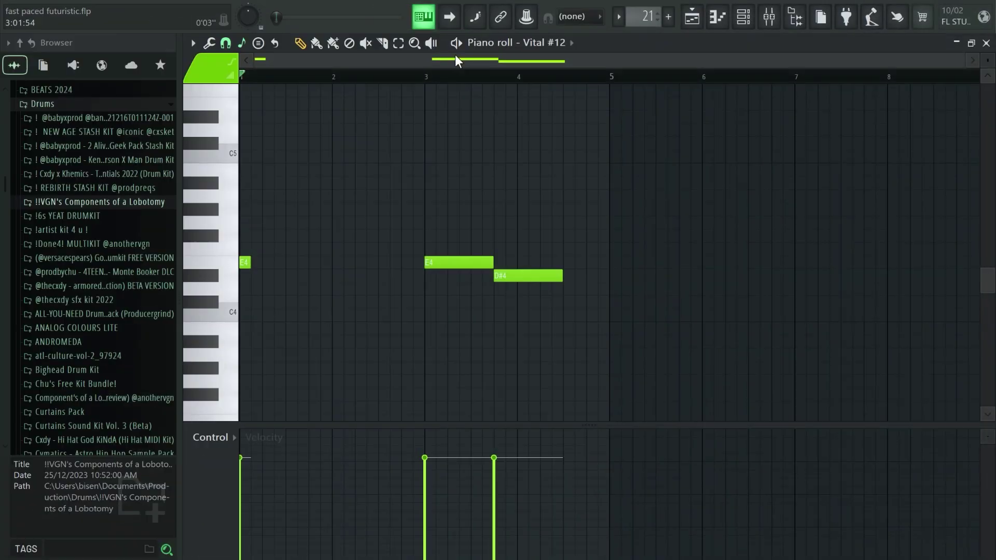
click(458, 43)
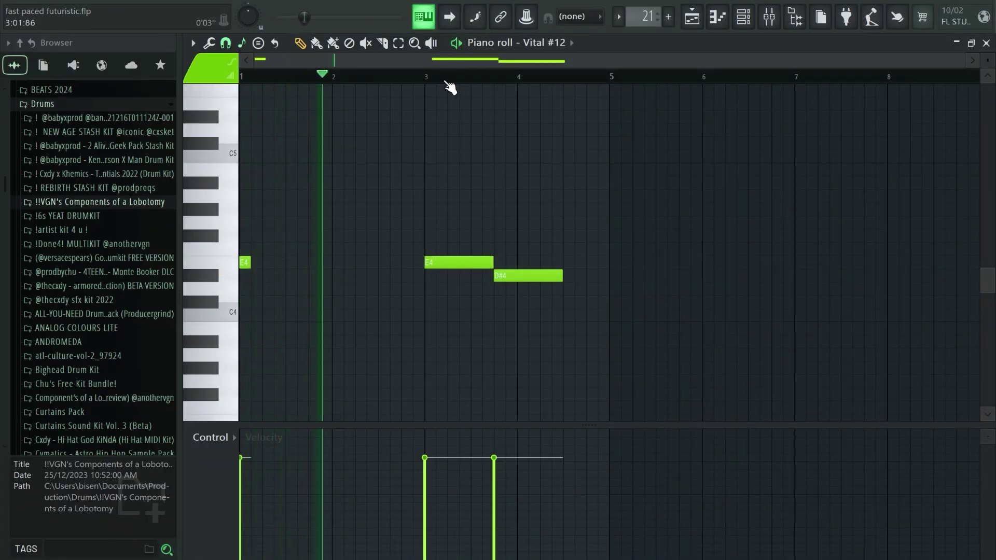
click(427, 78)
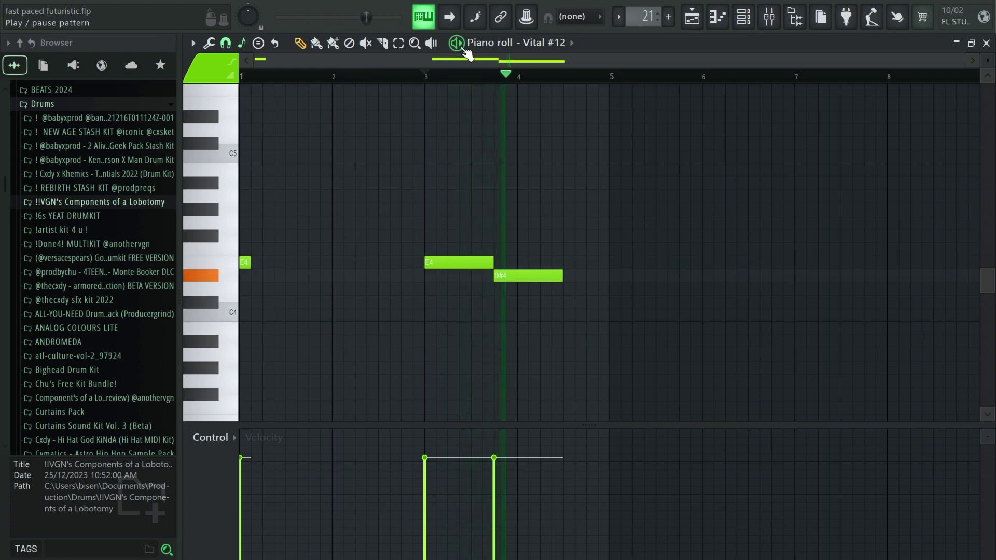
Open the Vital #12 Defender - Bass synth, show ENV 2, and preview a note.
click(743, 18)
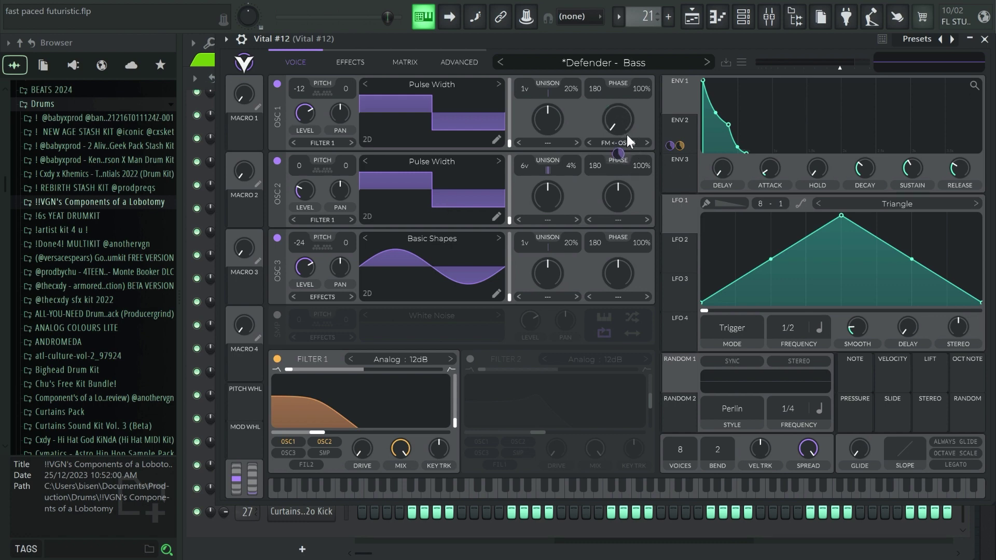
drag(627, 135, 700, 86)
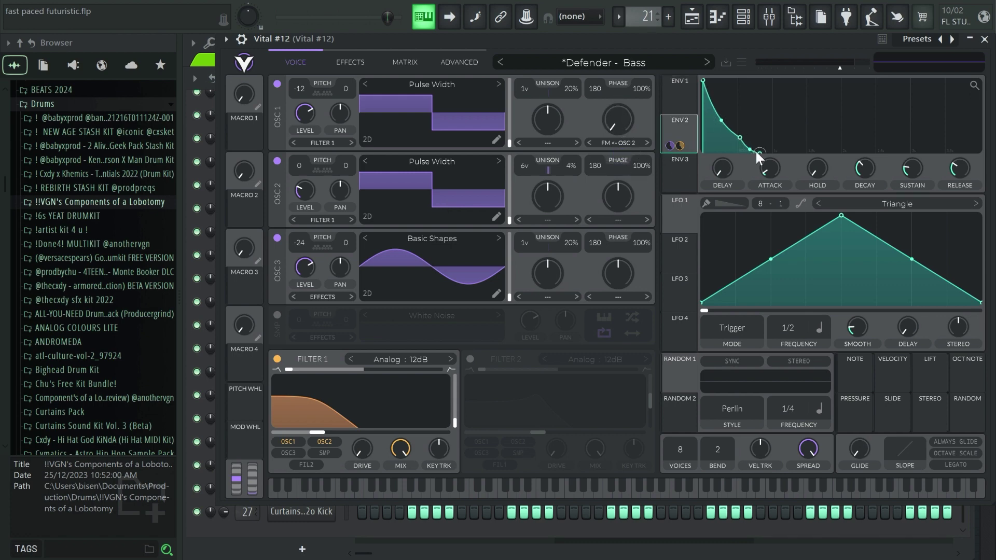
key(z)
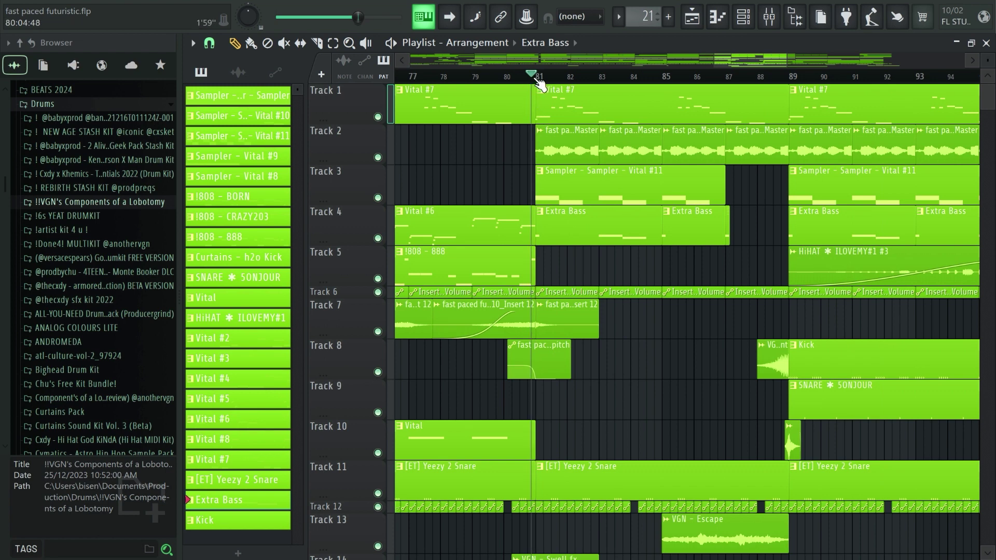
Play the arrangement from bar 81 and bring up the Curtains - h2o Kick hi-hat rolls.
click(538, 81)
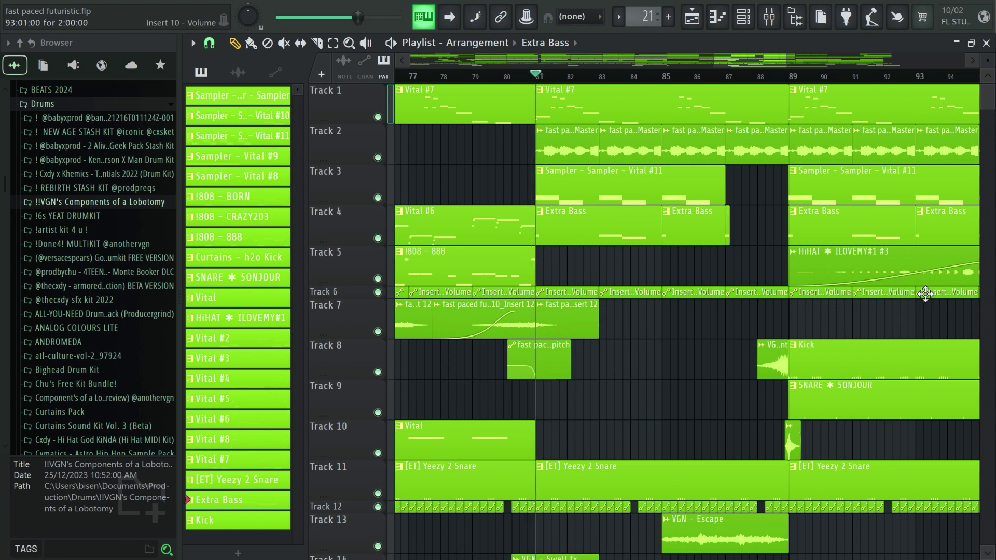
key(space)
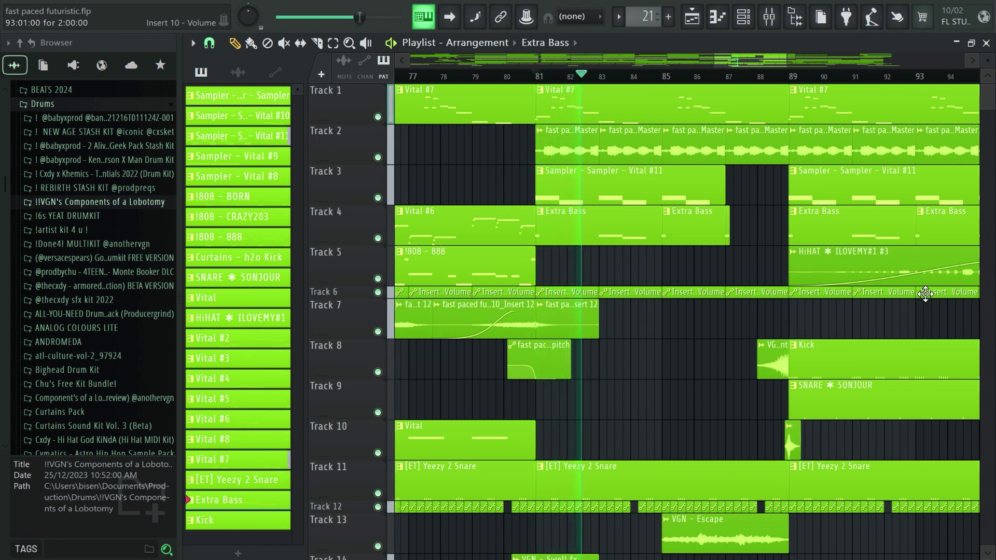
scroll(913, 280, down, 3)
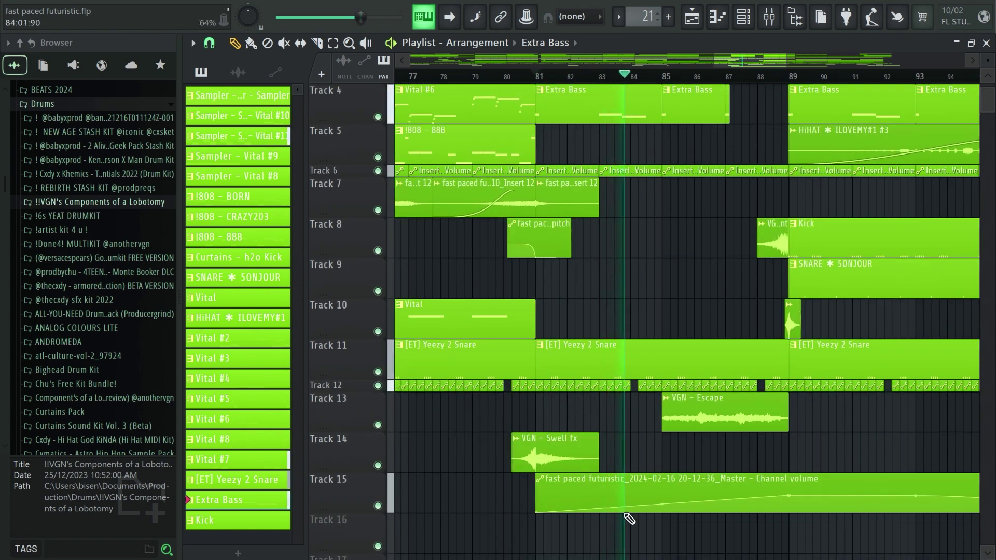
scroll(840, 339, up, 1)
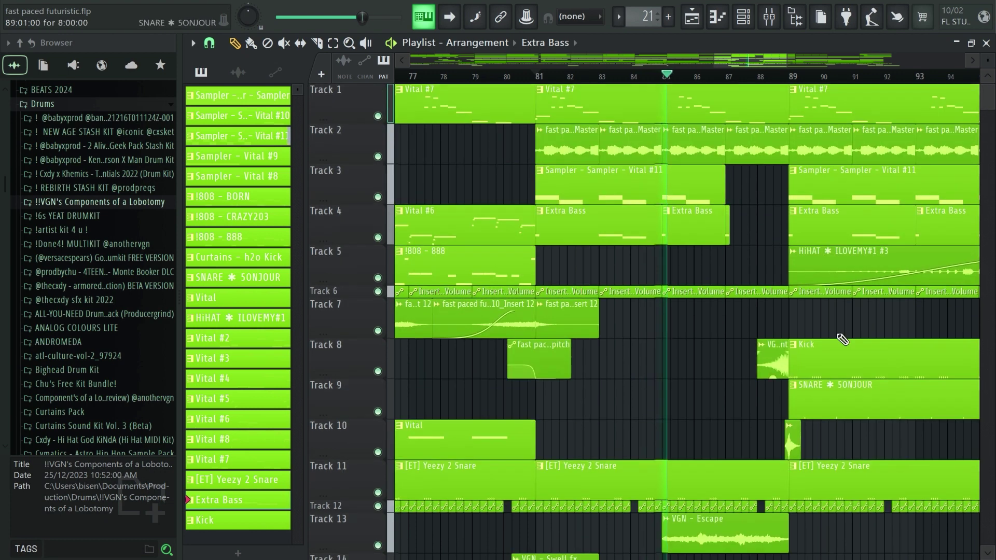
scroll(822, 295, up, 1)
scroll(881, 359, down, 1)
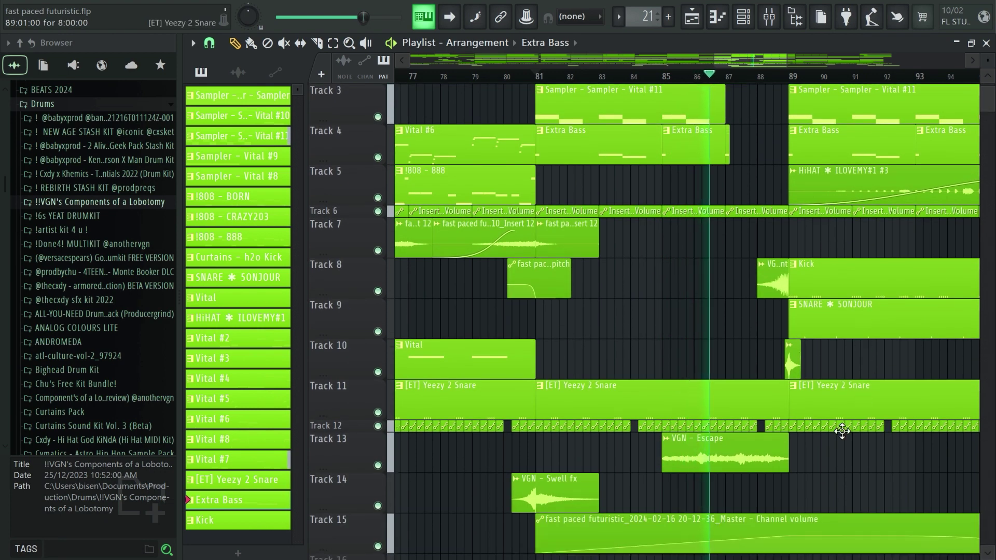
scroll(867, 356, up, 1)
scroll(868, 356, up, 1)
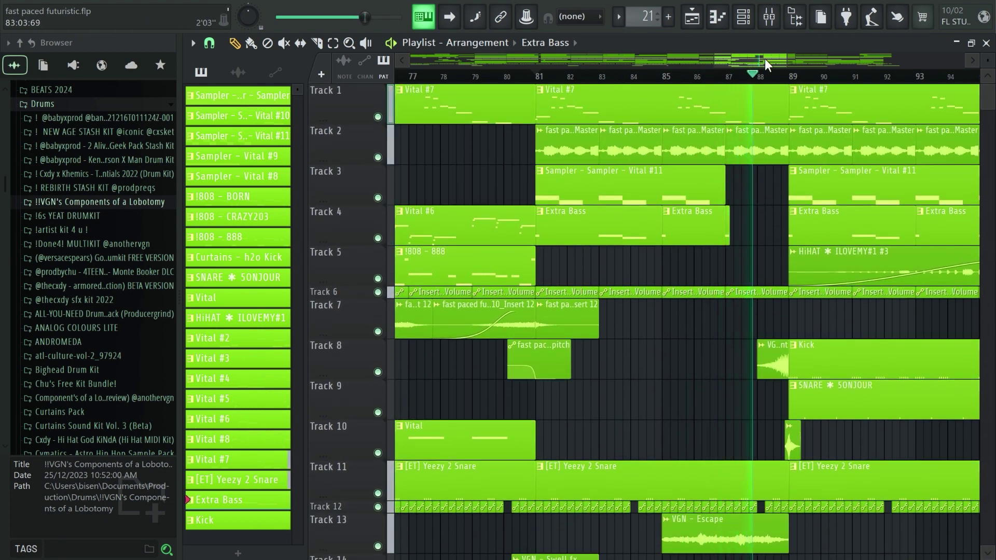
drag(765, 58, 806, 78)
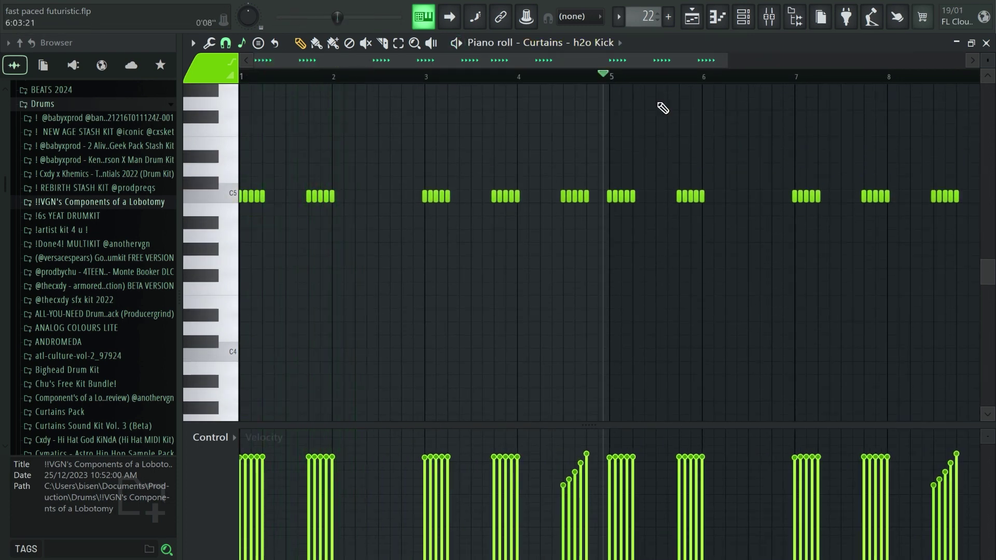
Stop playback and inspect the Valhalla Supermassive reverb on another mixer insert.
key(space)
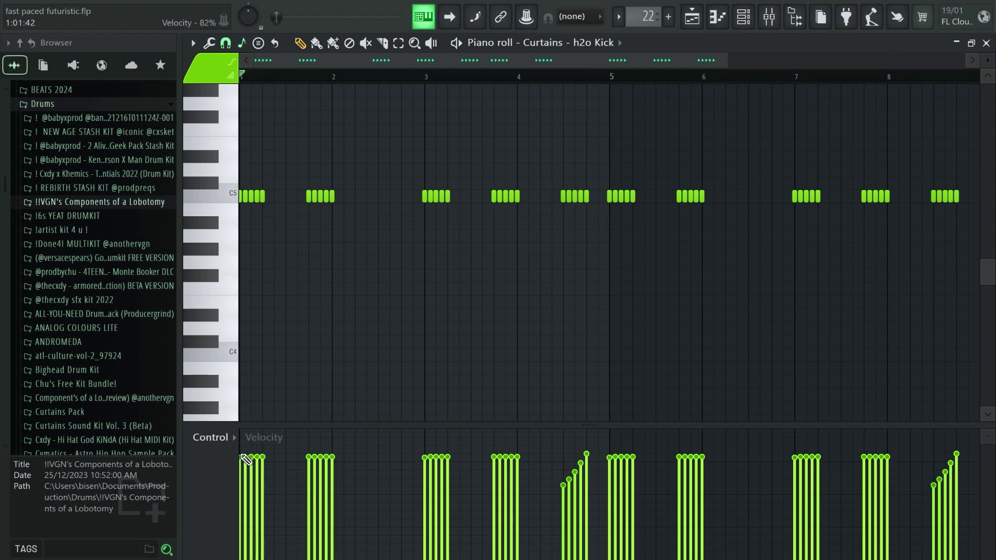
click(744, 17)
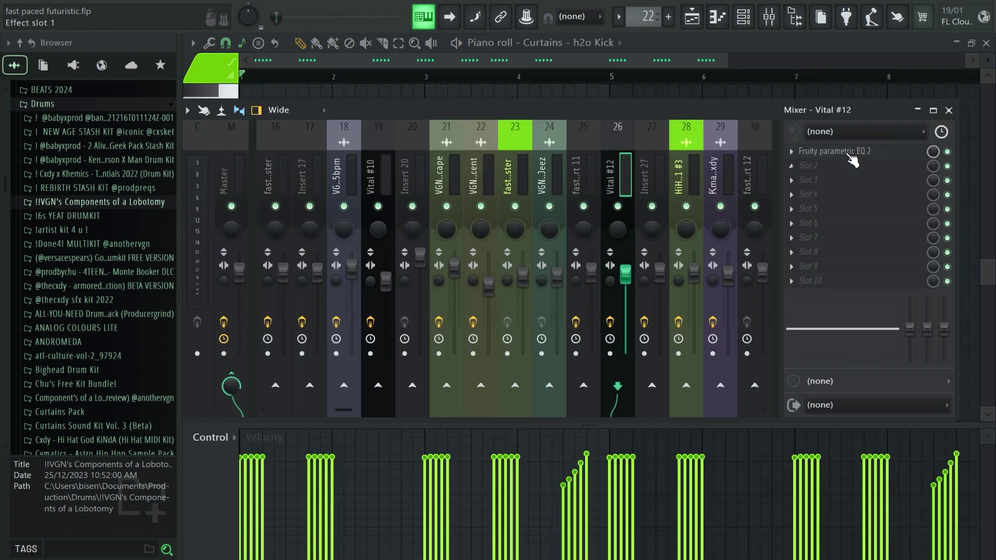
click(655, 172)
click(816, 151)
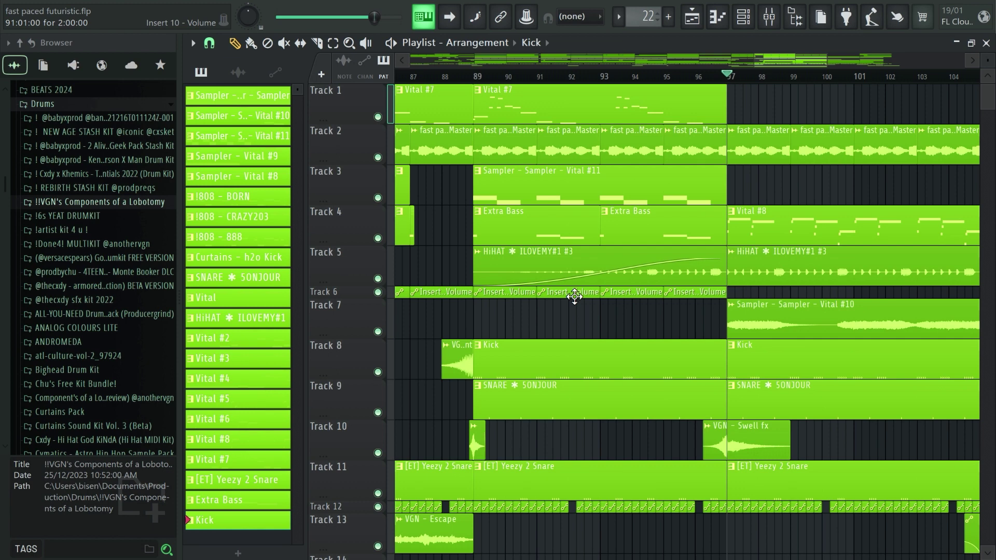
Check the HiHAT ILOVEMY#1 #3 channel's Valhalla Supermassive reverb, then close the plugin, Mixer and clip settings.
double_click(630, 266)
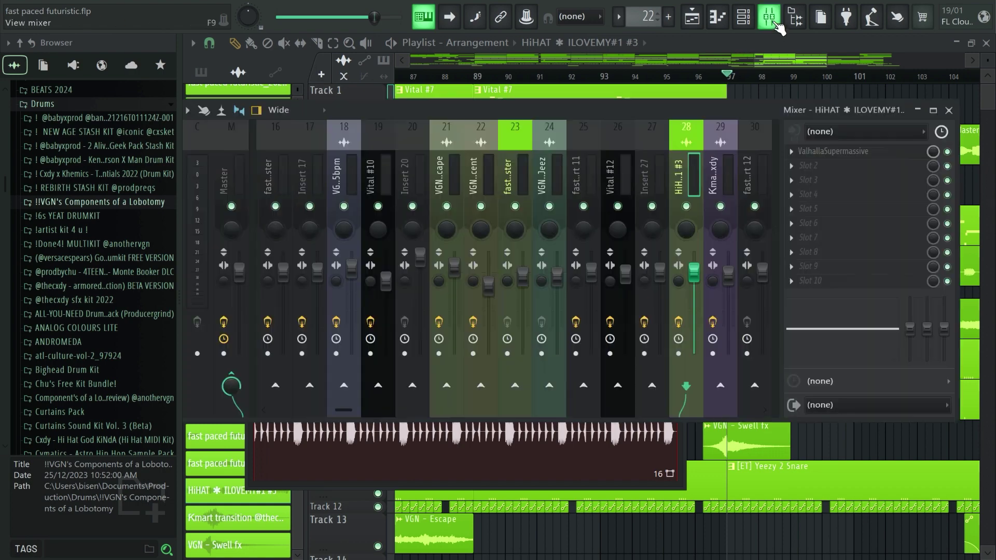
click(768, 15)
click(818, 153)
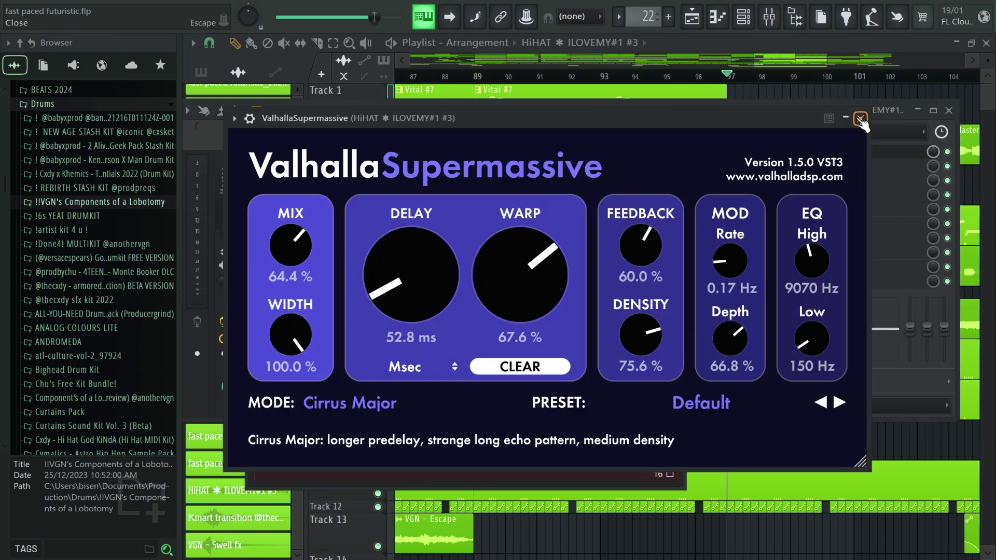
click(863, 116)
click(949, 110)
click(676, 139)
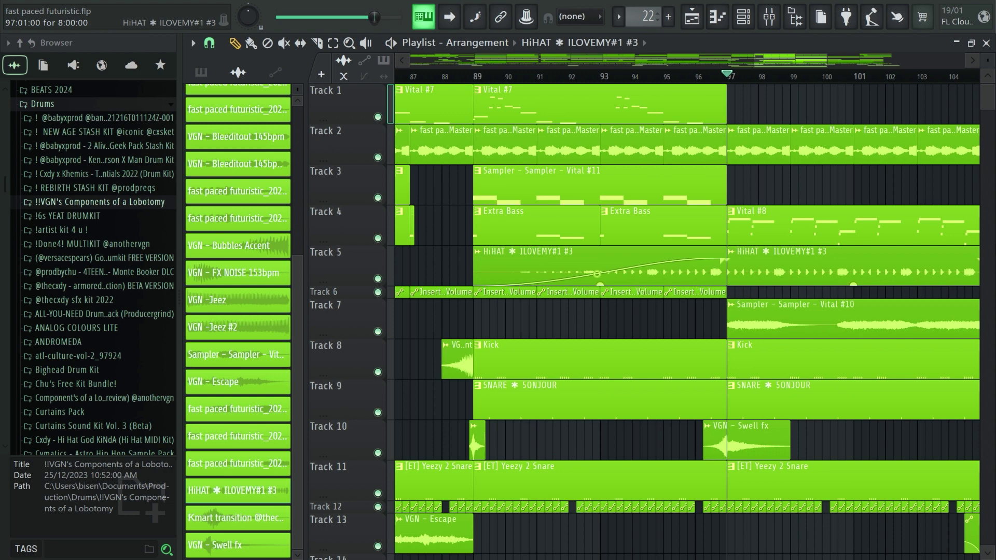
drag(771, 65, 821, 63)
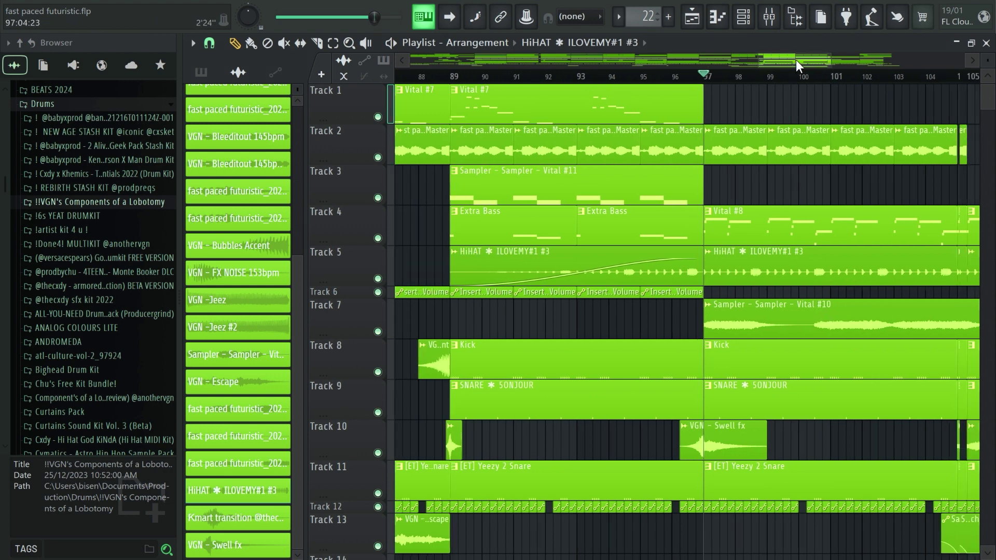
key(space)
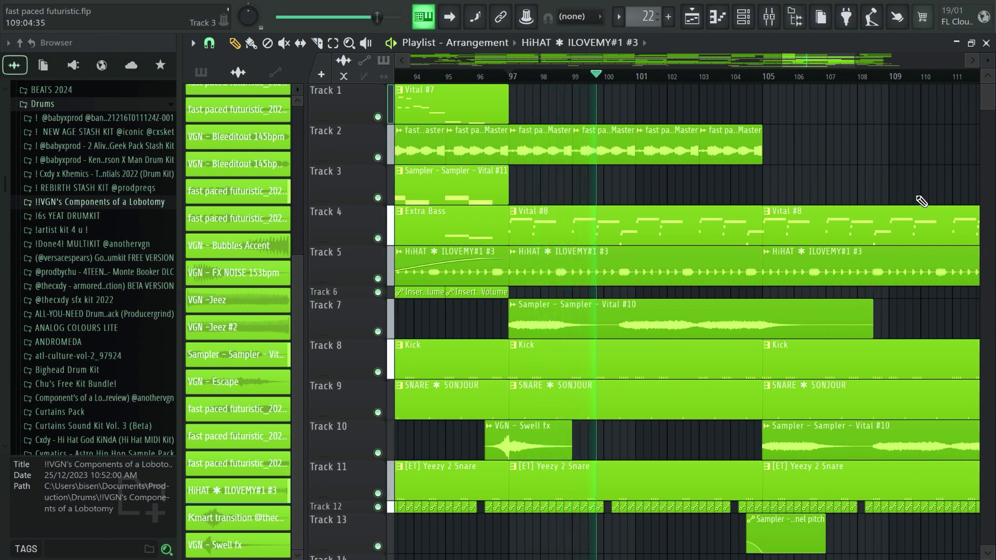
scroll(922, 226, down, 2)
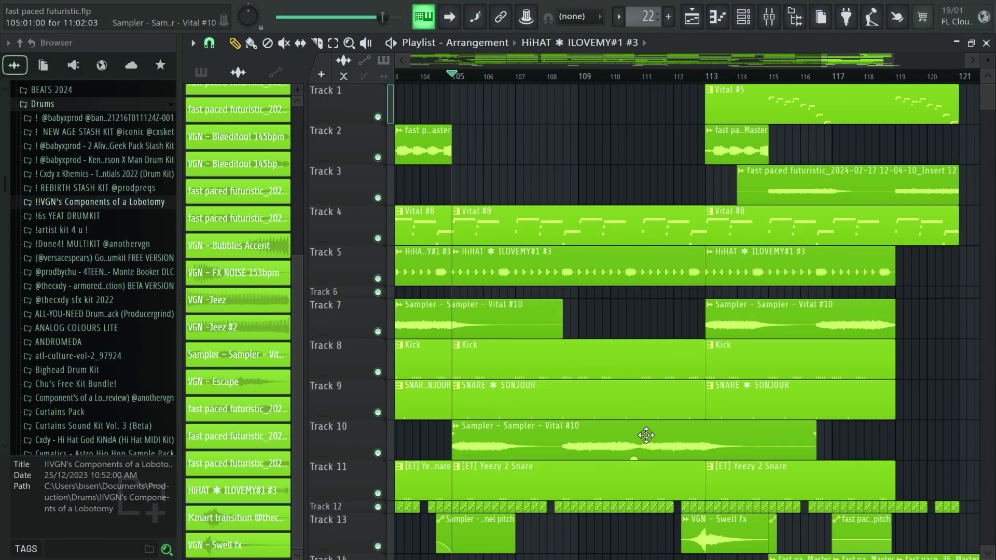
double_click(647, 435)
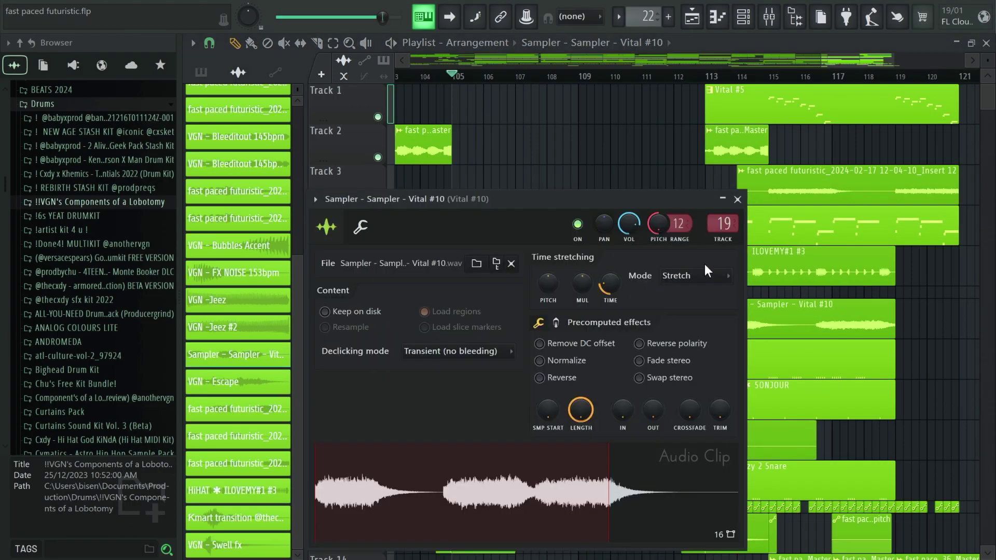
click(738, 200)
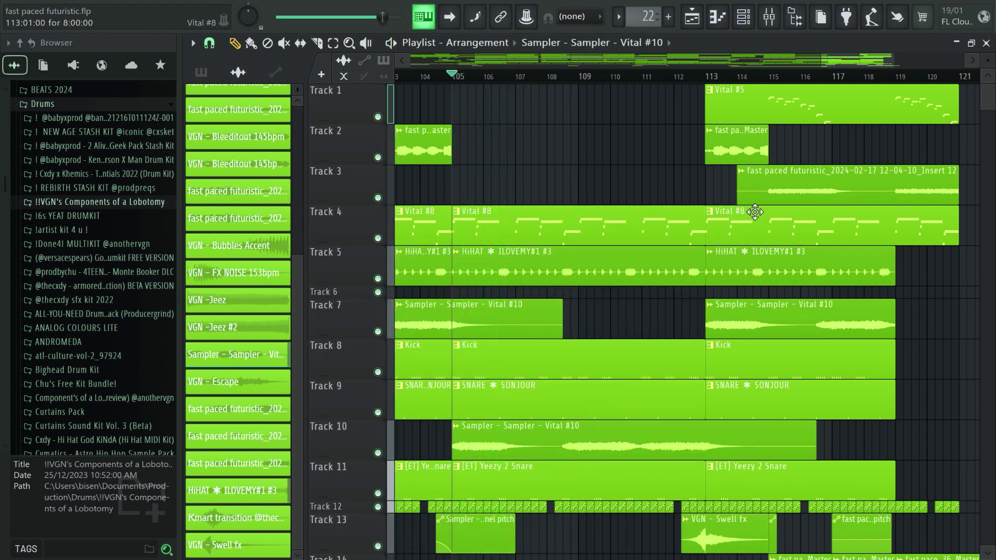
click(650, 76)
click(572, 77)
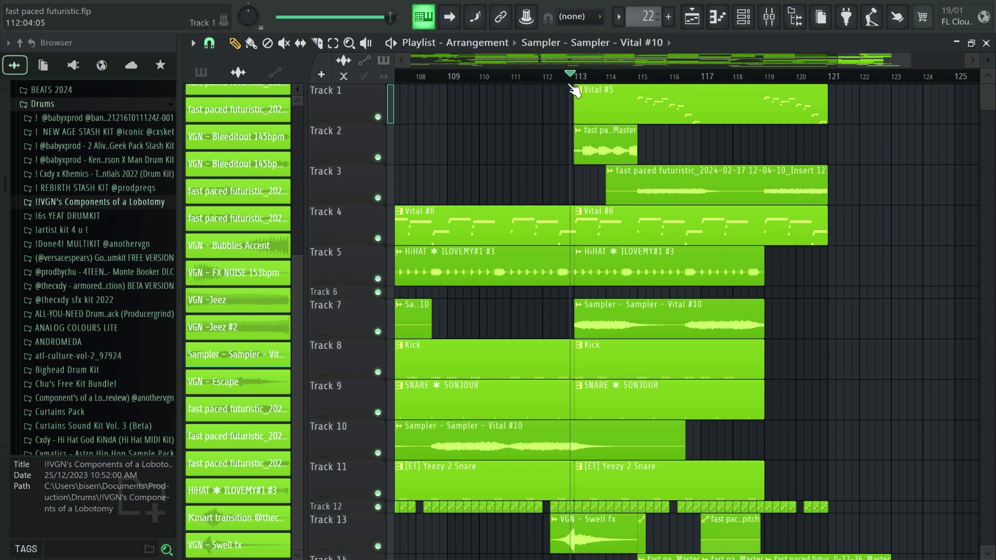
scroll(828, 289, down, 3)
scroll(828, 345, up, 3)
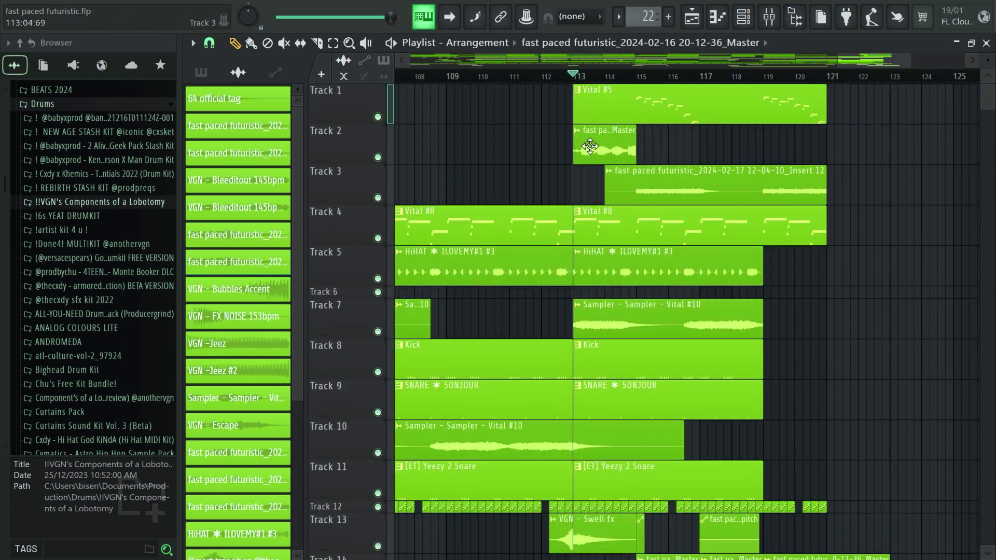
scroll(852, 433, down, 3)
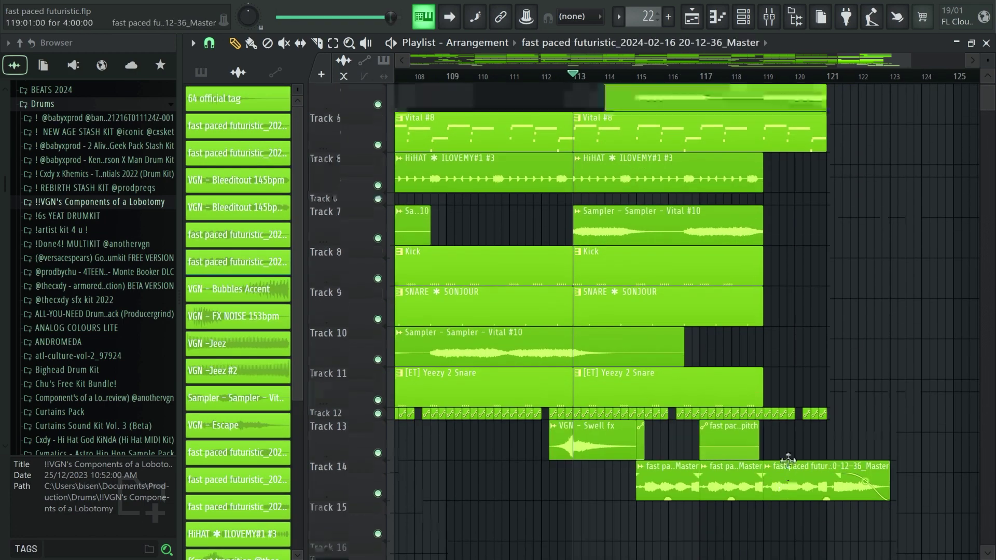
scroll(790, 460, up, 3)
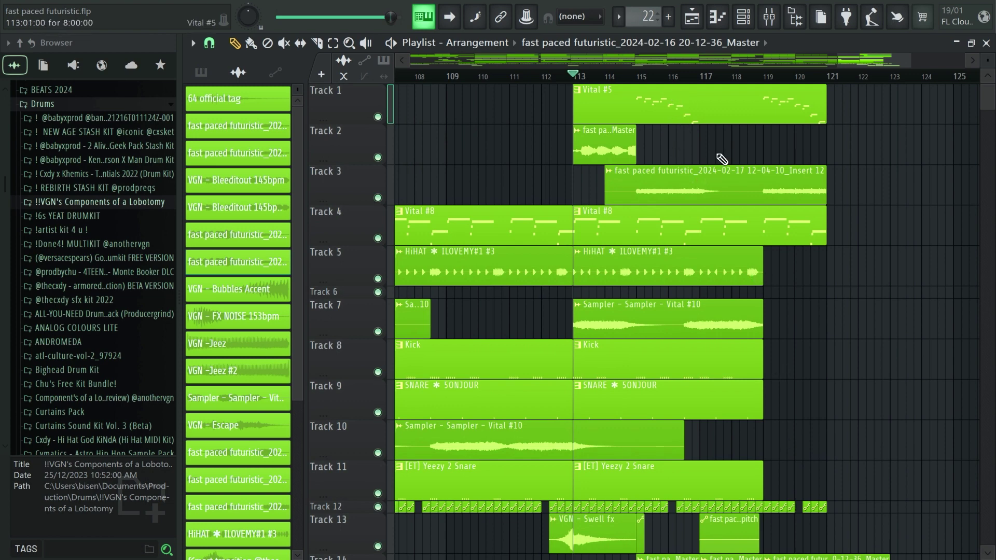
scroll(883, 356, down, 1)
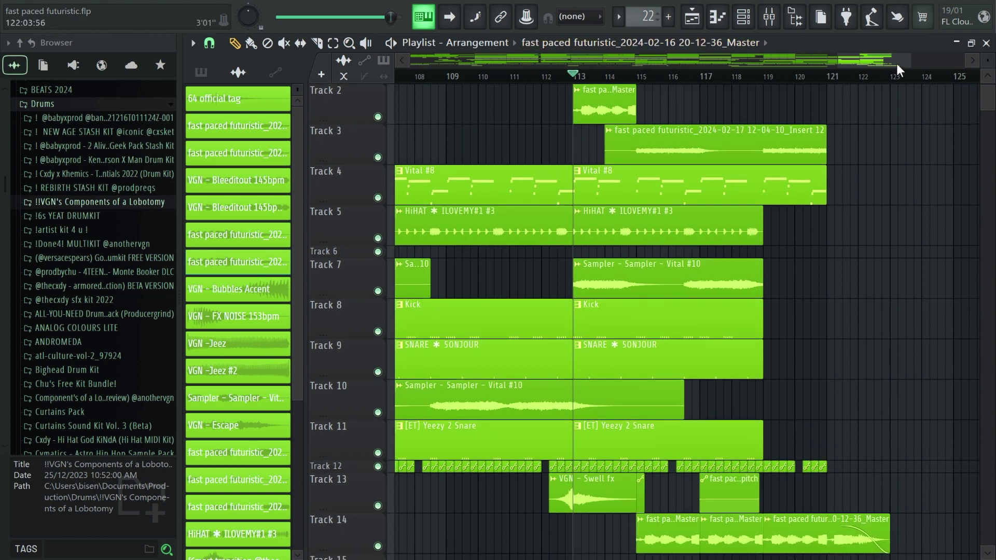
drag(908, 62, 967, 65)
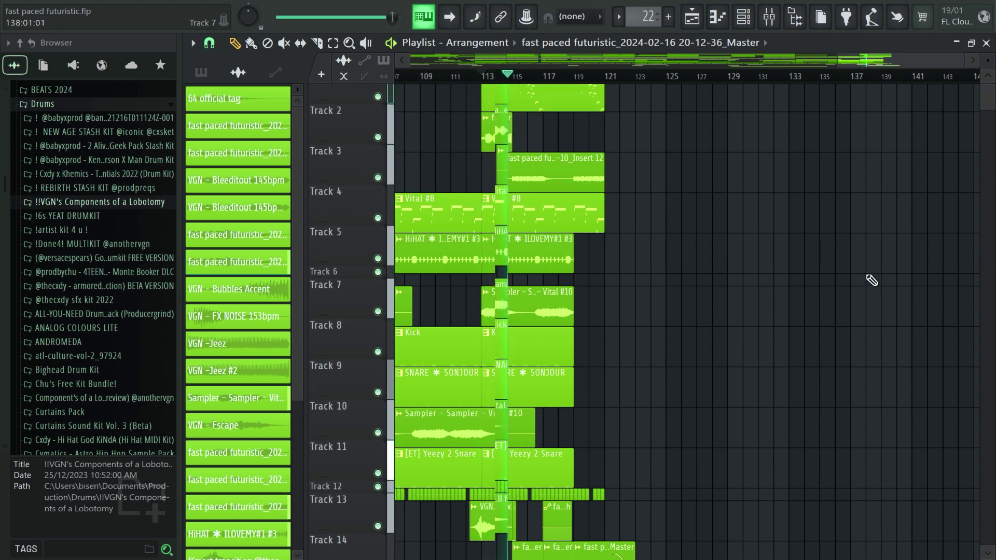
scroll(903, 280, up, 1)
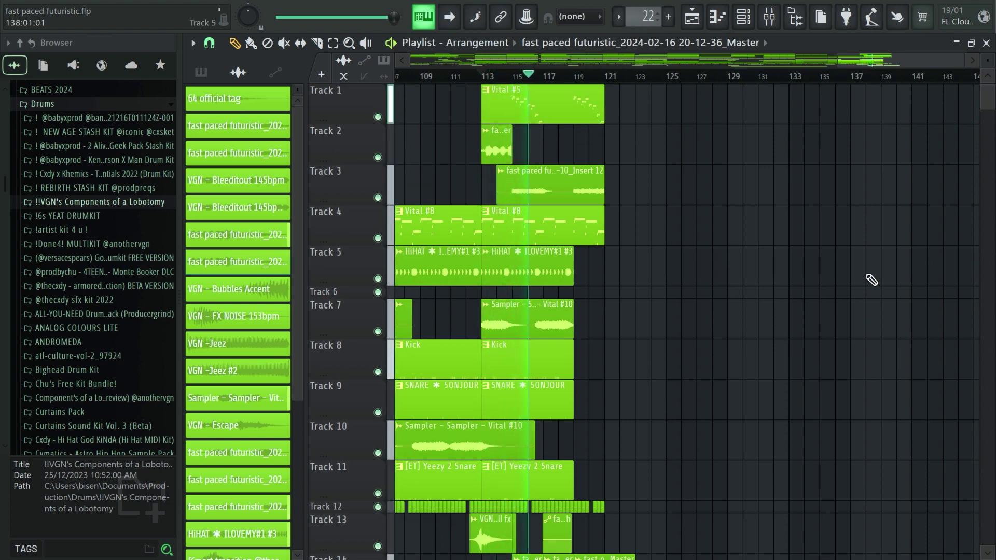
scroll(872, 281, down, 1)
scroll(872, 281, down, 1)
scroll(872, 283, up, 1)
scroll(871, 273, down, 1)
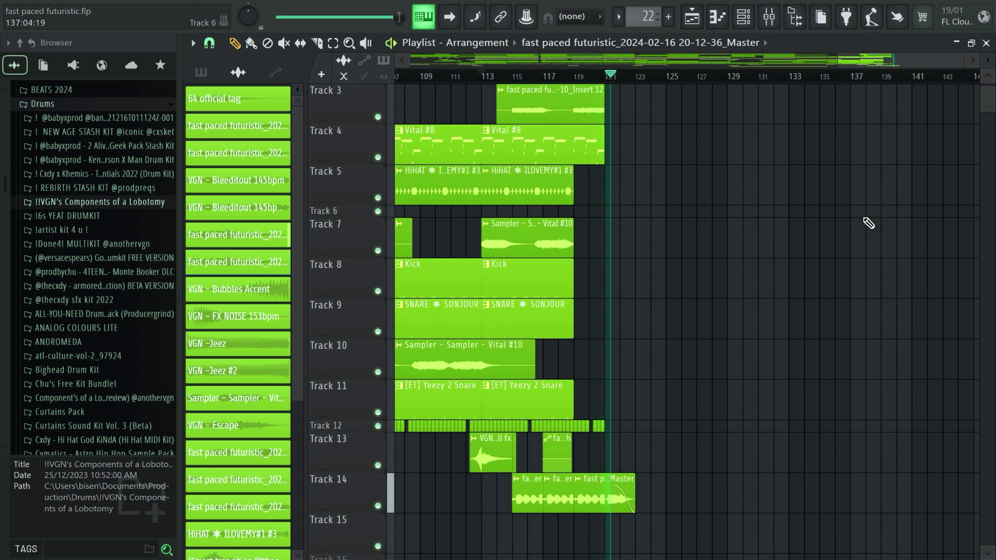
key(space)
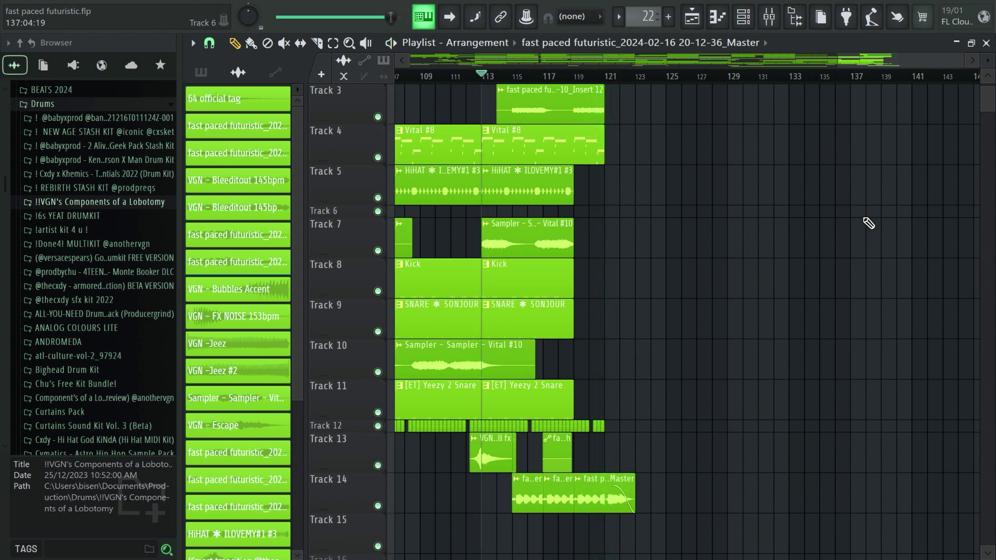